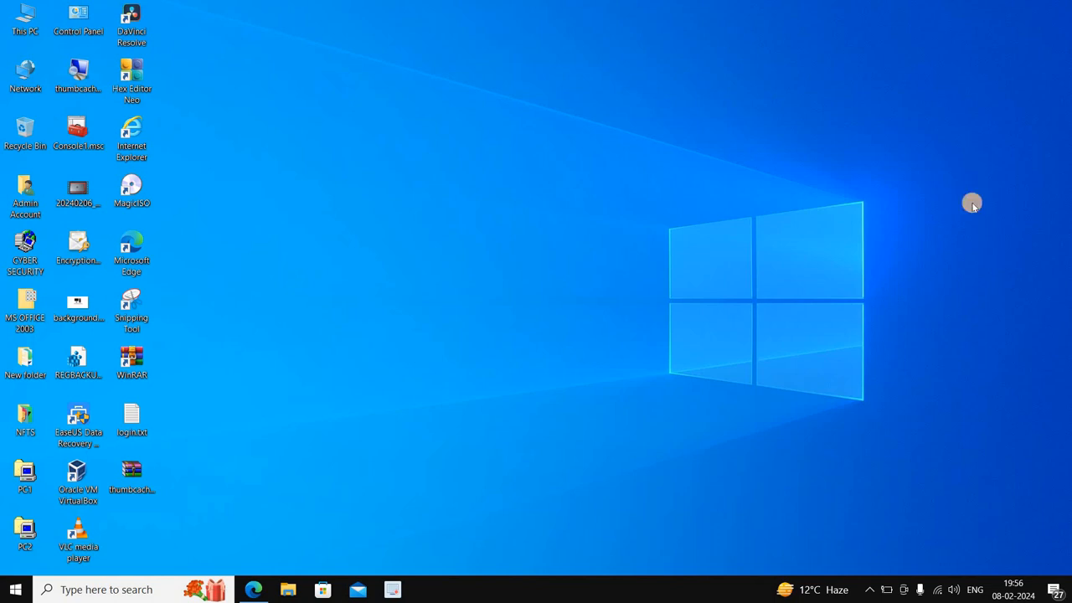
Step: Review the computer's user accounts in Control Panel through the option for managing another account, and close the window
{"action": "double_click", "coordinate": [78, 19]}
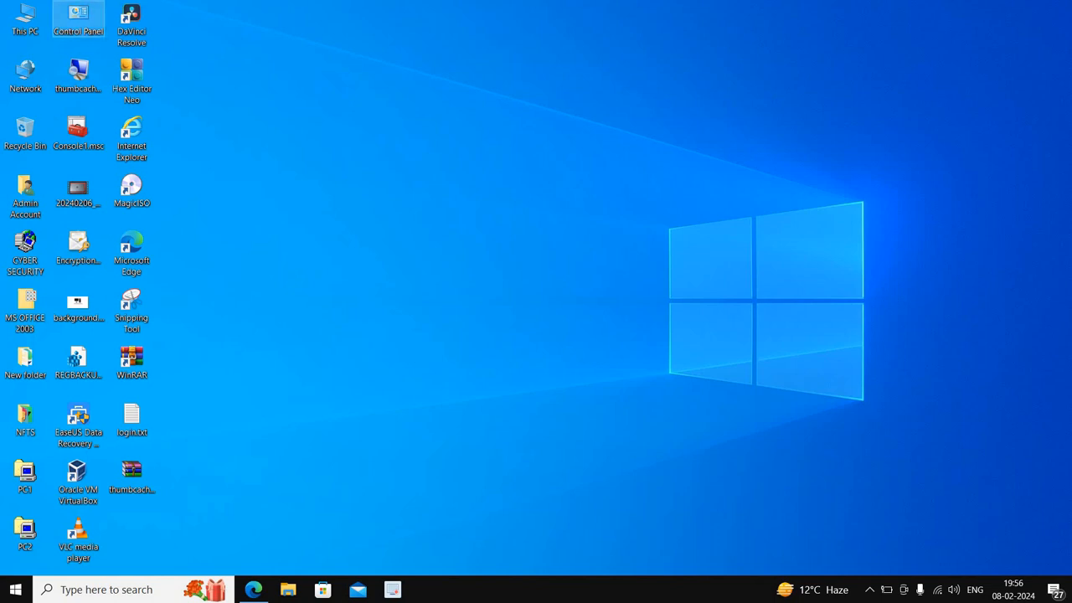
{"action": "scroll", "coordinate": [452, 352], "scroll_direction": "down", "scroll_amount": 3}
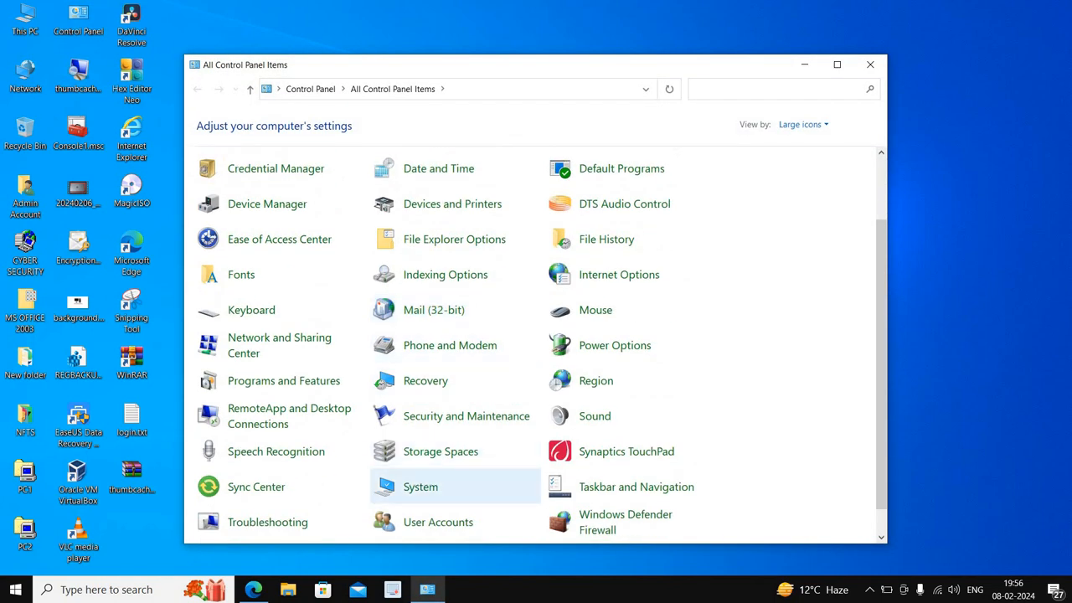
{"action": "left_click", "coordinate": [437, 522]}
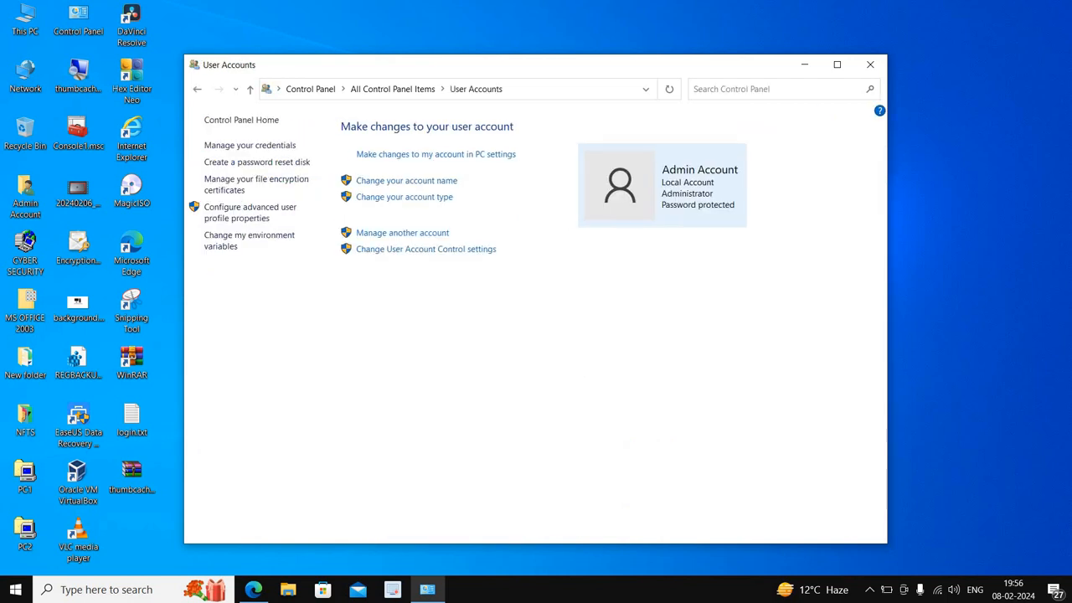
{"action": "left_click", "coordinate": [402, 233]}
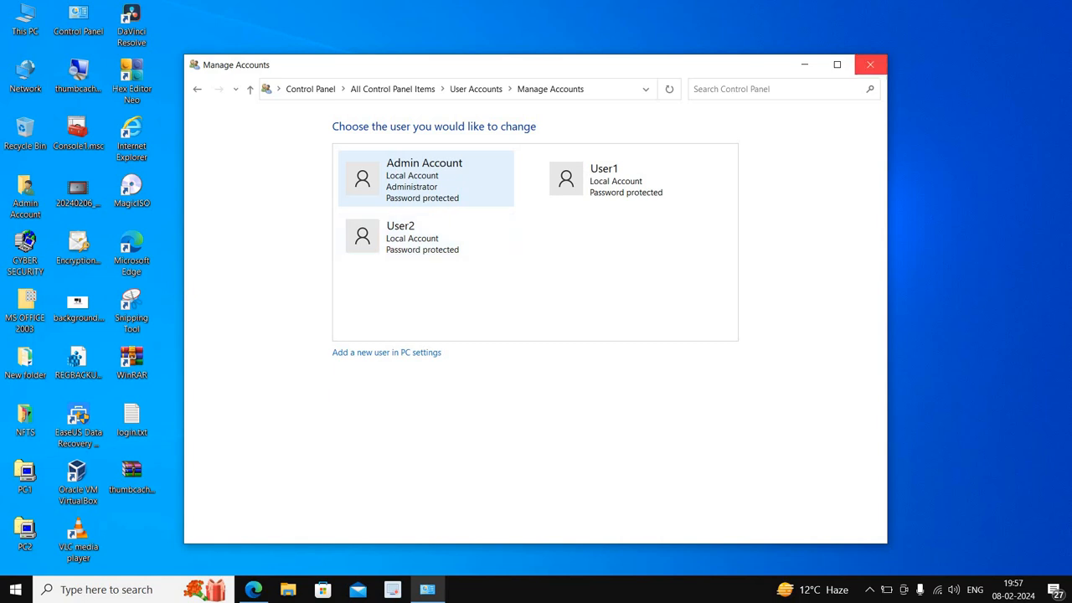
{"action": "left_click", "coordinate": [870, 65]}
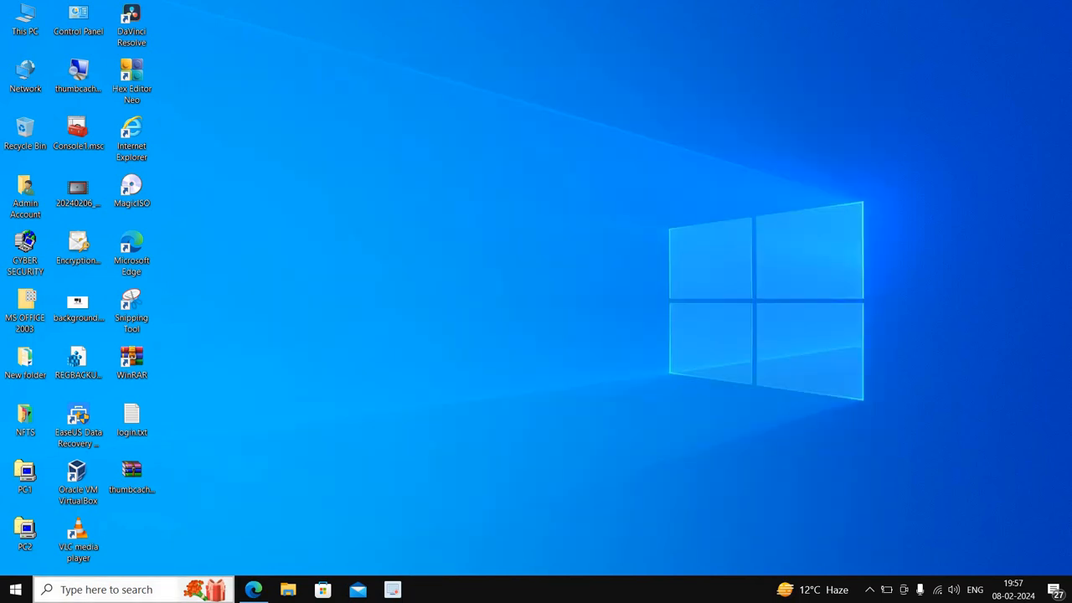
Step: Run whoami in Command Prompt to check the signed-in account, and close the console
{"action": "left_click", "coordinate": [106, 590]}
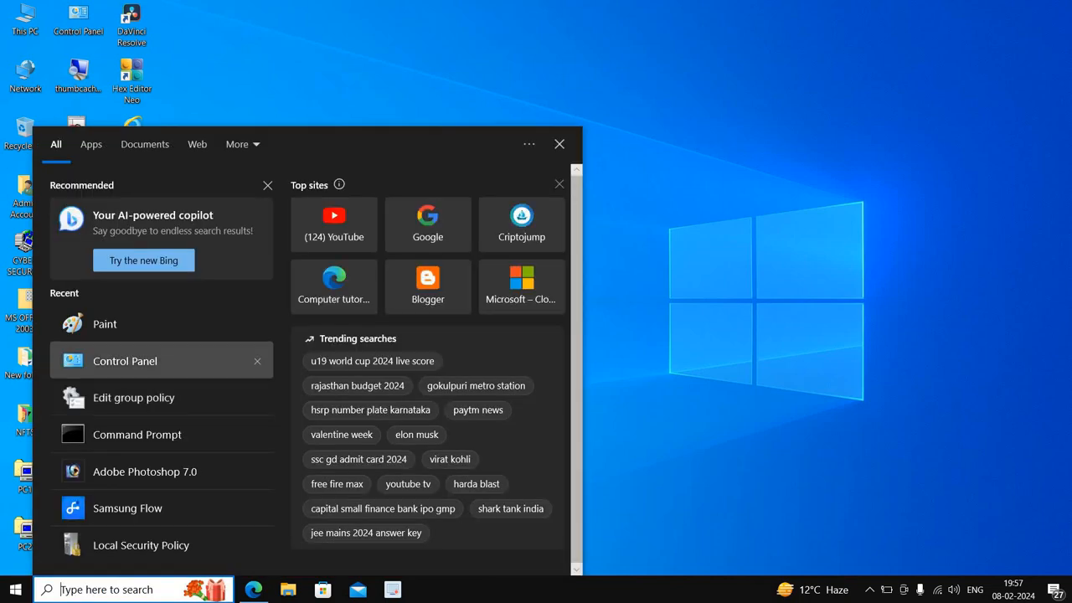
{"action": "left_click", "coordinate": [137, 434]}
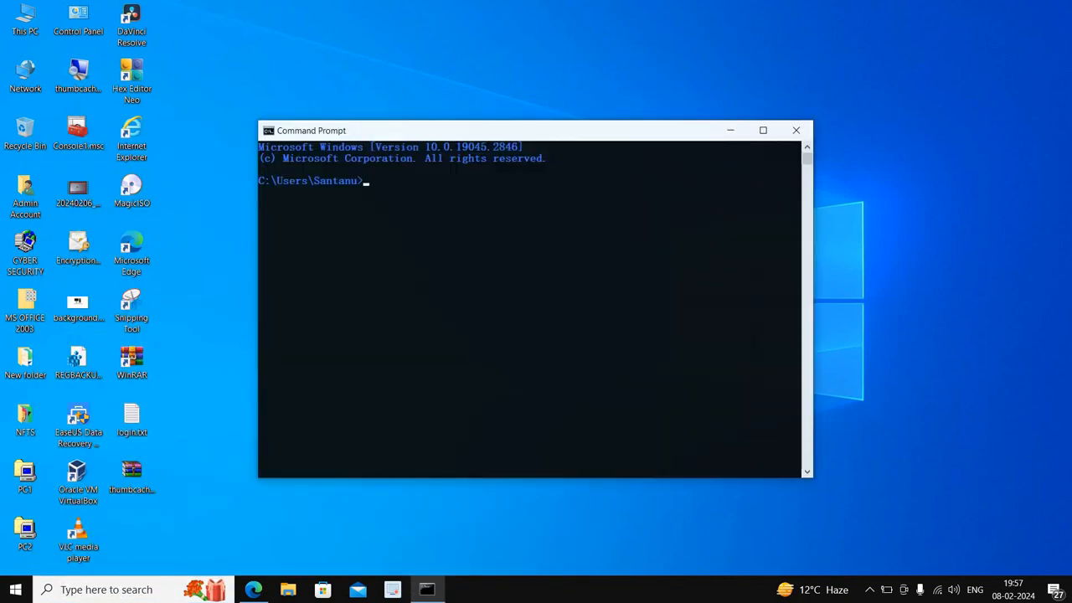
{"action": "type", "text": "whoami"}
{"action": "key", "text": "Return"}
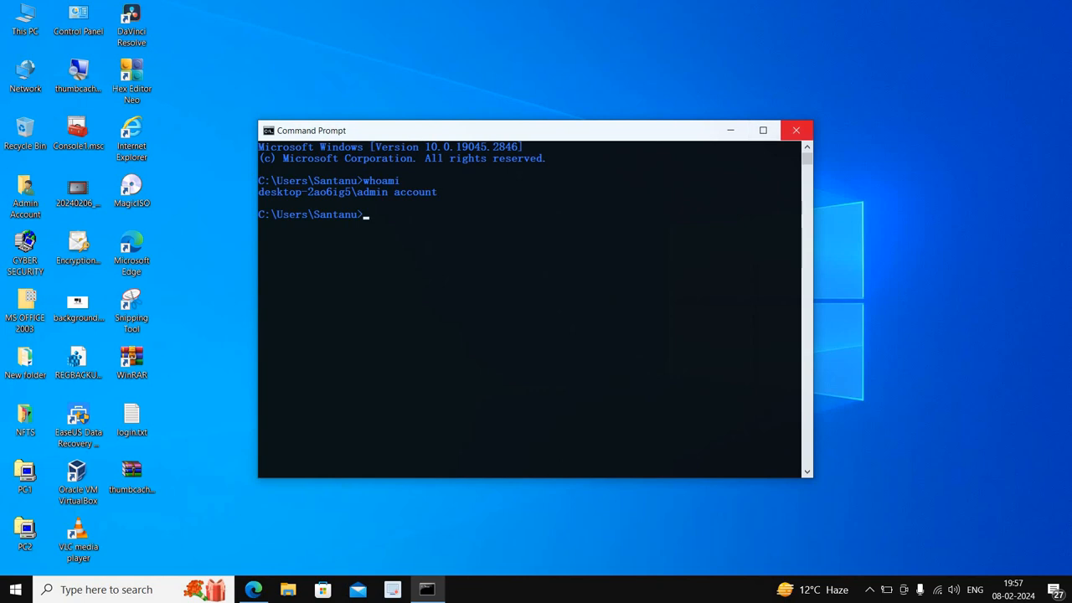
{"action": "left_click", "coordinate": [796, 130]}
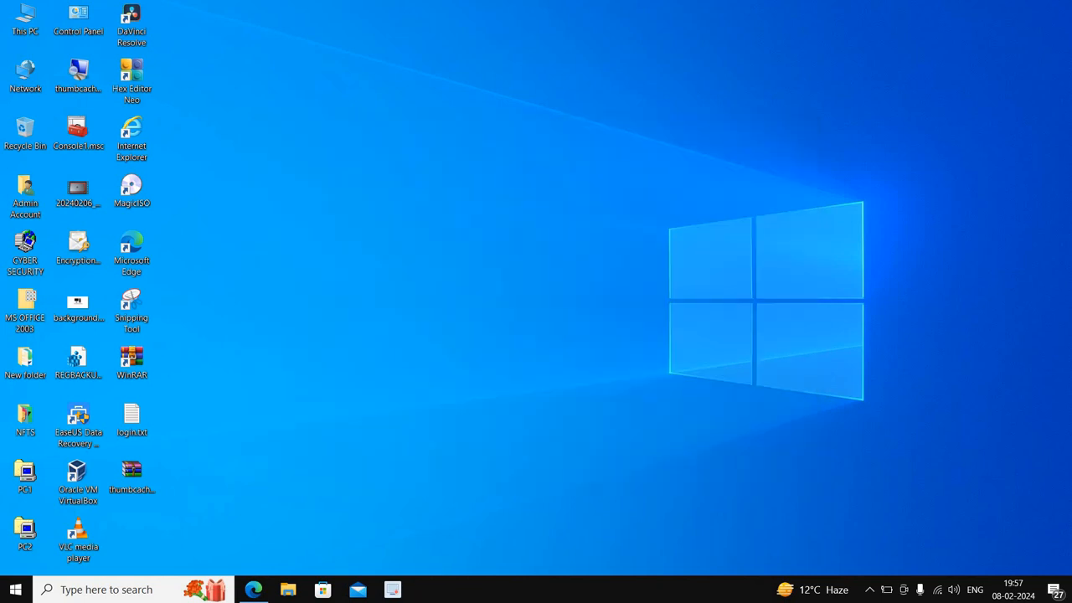
Step: Open the system display page in Windows Settings and look up the display resolution
{"action": "left_click", "coordinate": [15, 590]}
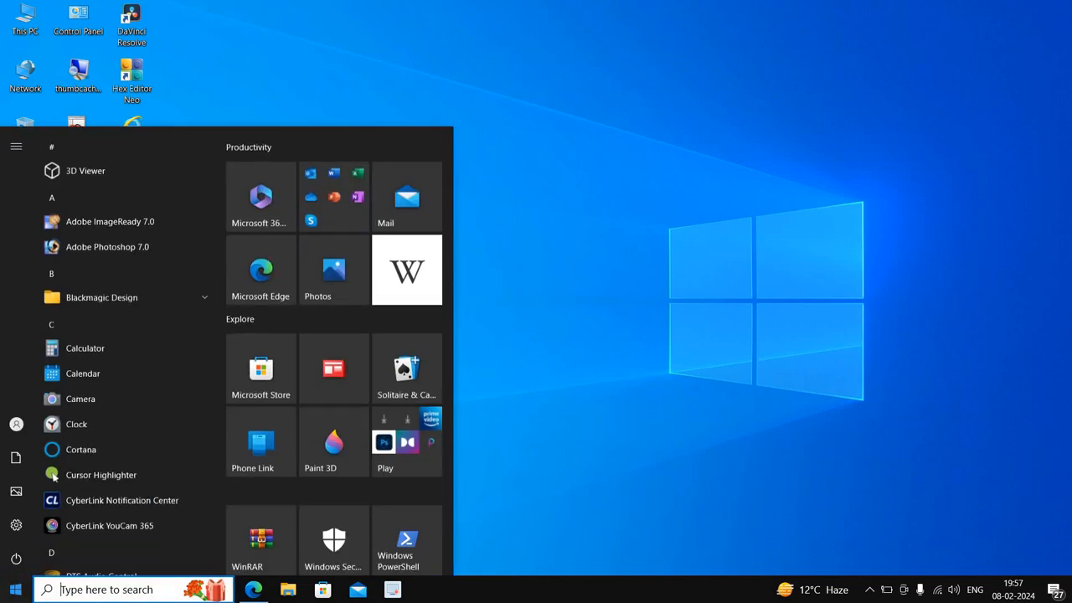
{"action": "left_click", "coordinate": [15, 524]}
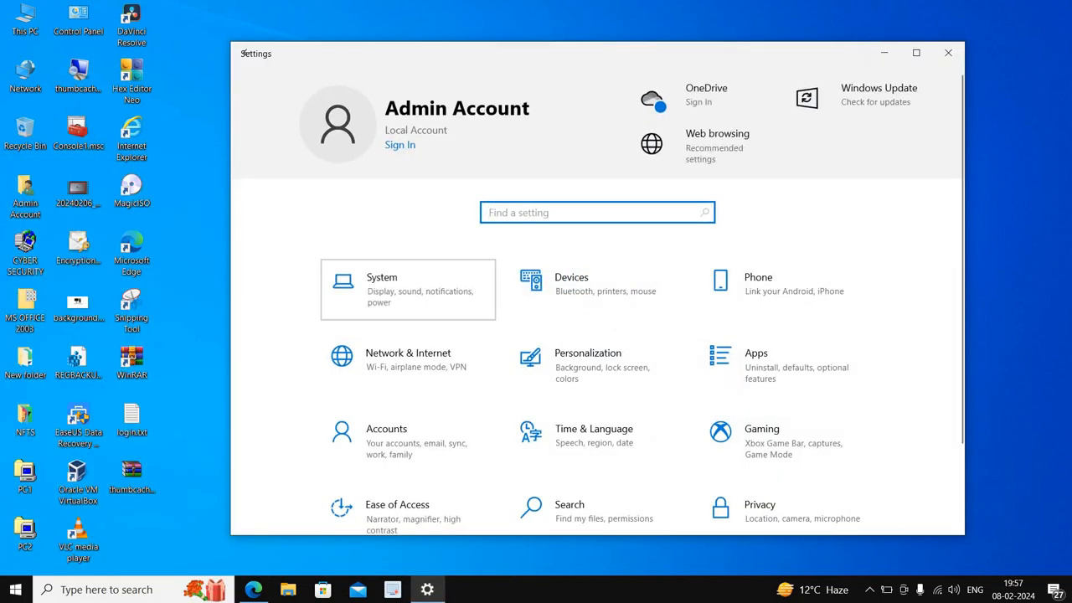
{"action": "left_click", "coordinate": [381, 293]}
{"action": "scroll", "coordinate": [711, 326], "scroll_direction": "down", "scroll_amount": 4}
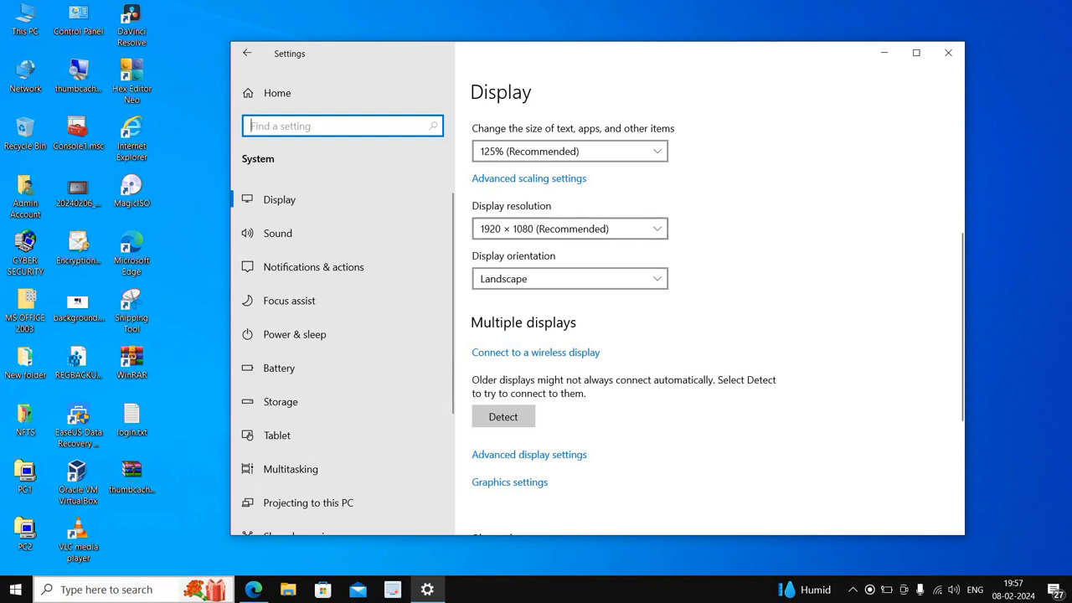
Step: Start Paint and accept a colour canvas of 1920 × 1080 pixels in the image properties
{"action": "left_click", "coordinate": [126, 590]}
{"action": "type", "text": "paint"}
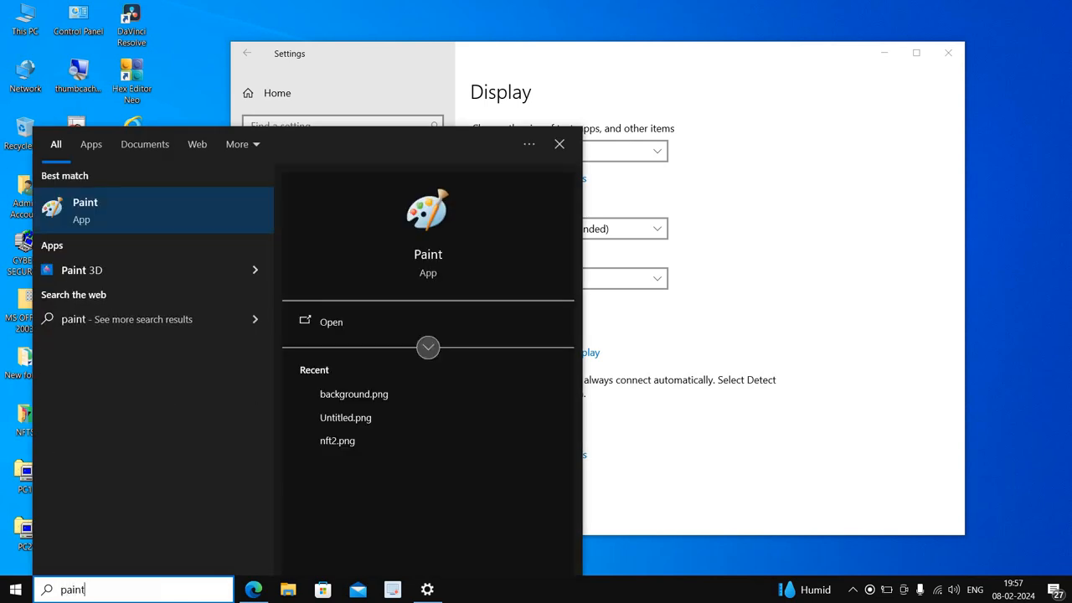
{"action": "key", "text": "Return"}
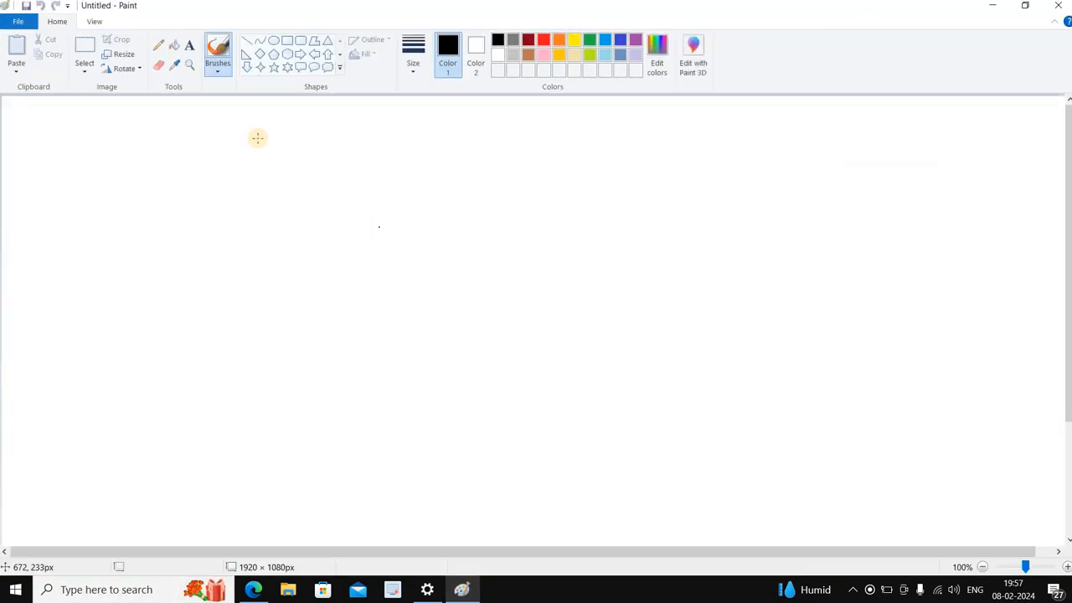
{"action": "left_click", "coordinate": [10, 21]}
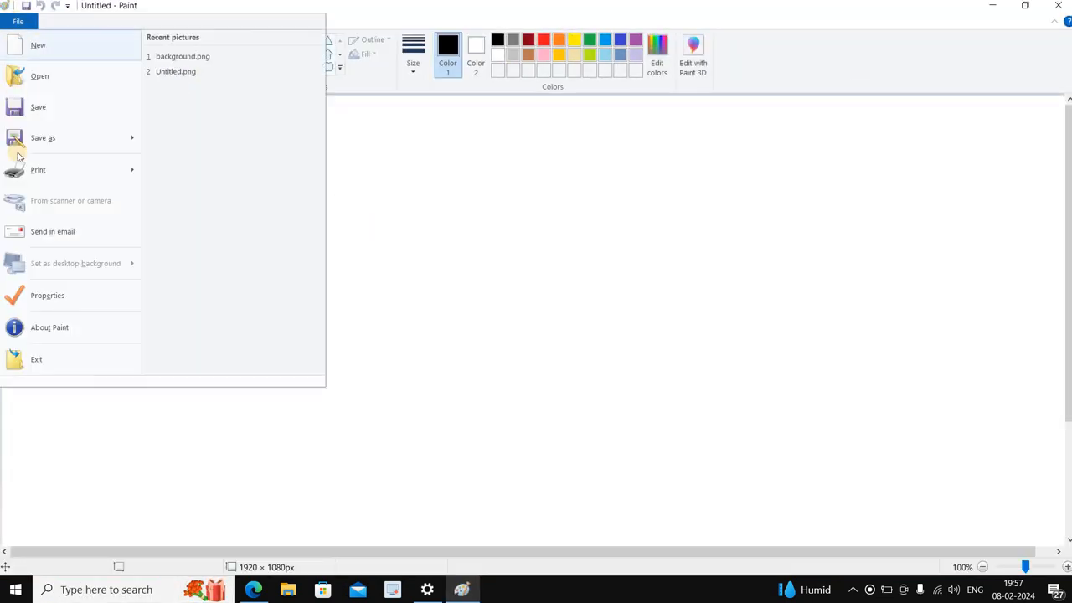
{"action": "left_click", "coordinate": [28, 298]}
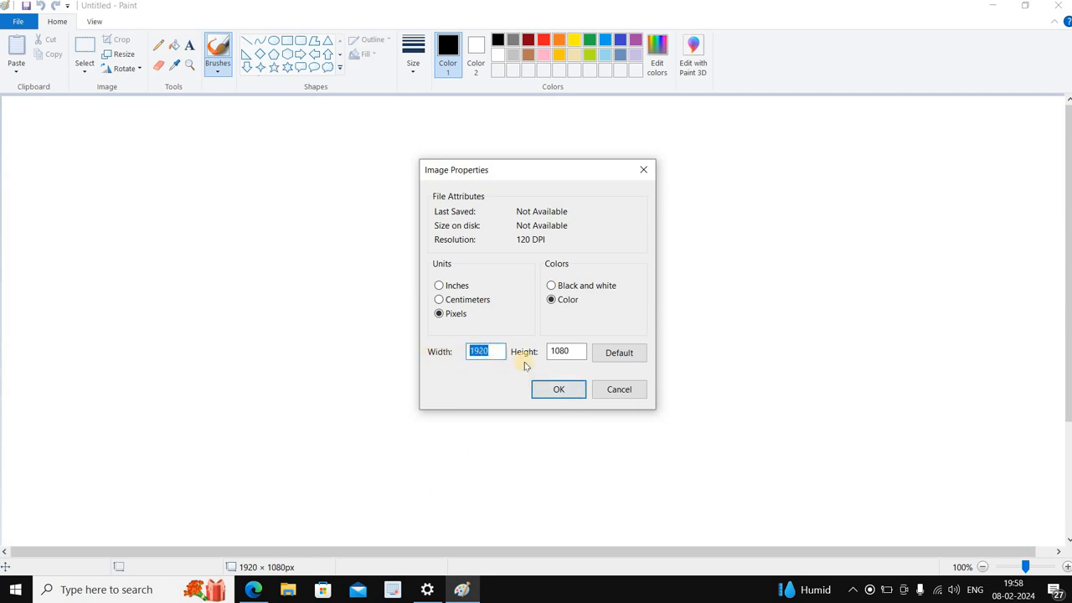
{"action": "left_click", "coordinate": [557, 389]}
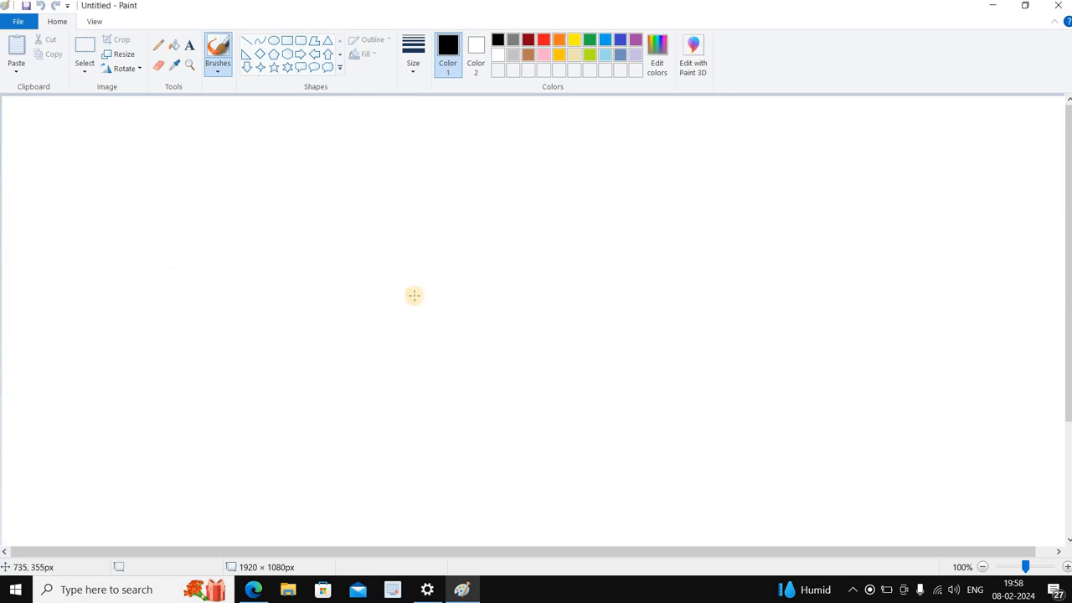
Step: Draw a rounded rectangle for a monitor screen and a larger one of about 381 × 262 px around it as the frame
{"action": "left_click", "coordinate": [301, 46]}
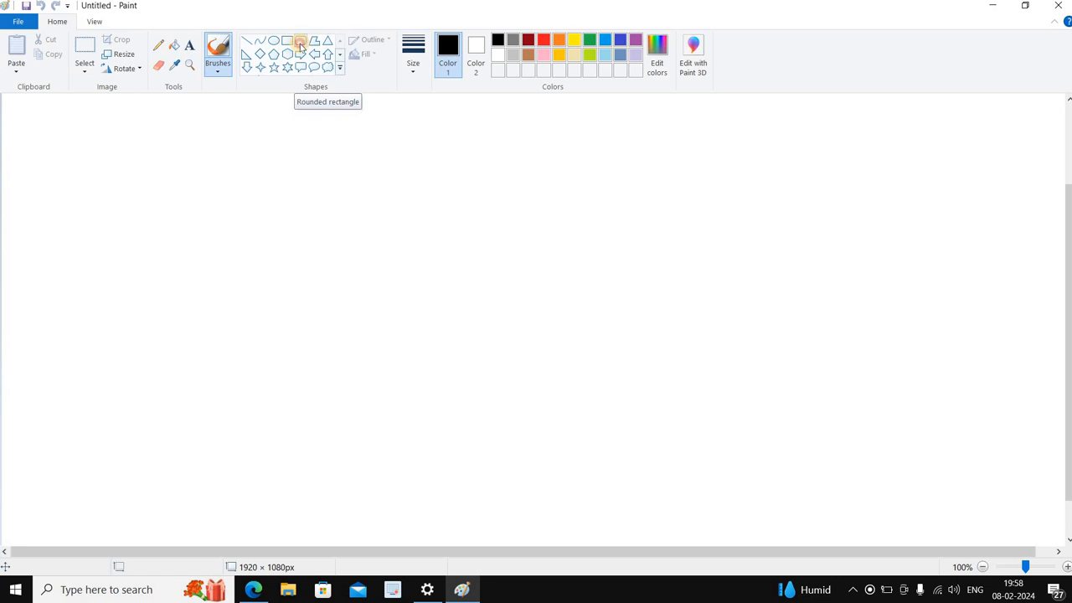
{"action": "mouse_move", "coordinate": [360, 216]}
{"action": "left_mouse_down"}
{"action": "mouse_move", "coordinate": [428, 227]}
{"action": "mouse_move", "coordinate": [476, 262]}
{"action": "left_mouse_up"}
{"action": "left_click_drag", "start_coordinate": [492, 307], "coordinate": [555, 331]}
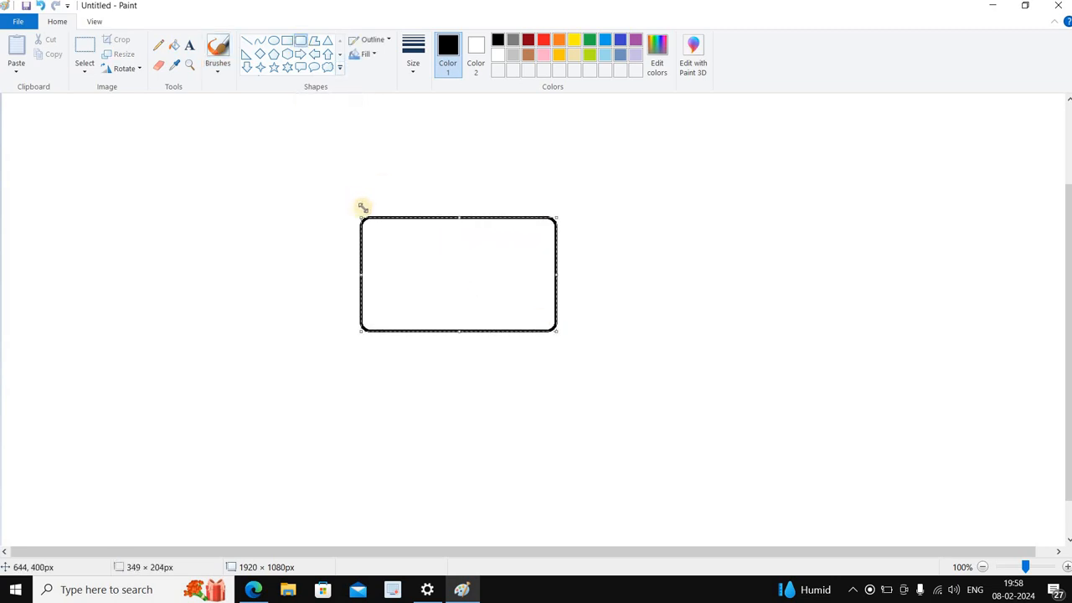
{"action": "left_click_drag", "start_coordinate": [361, 216], "coordinate": [577, 344]}
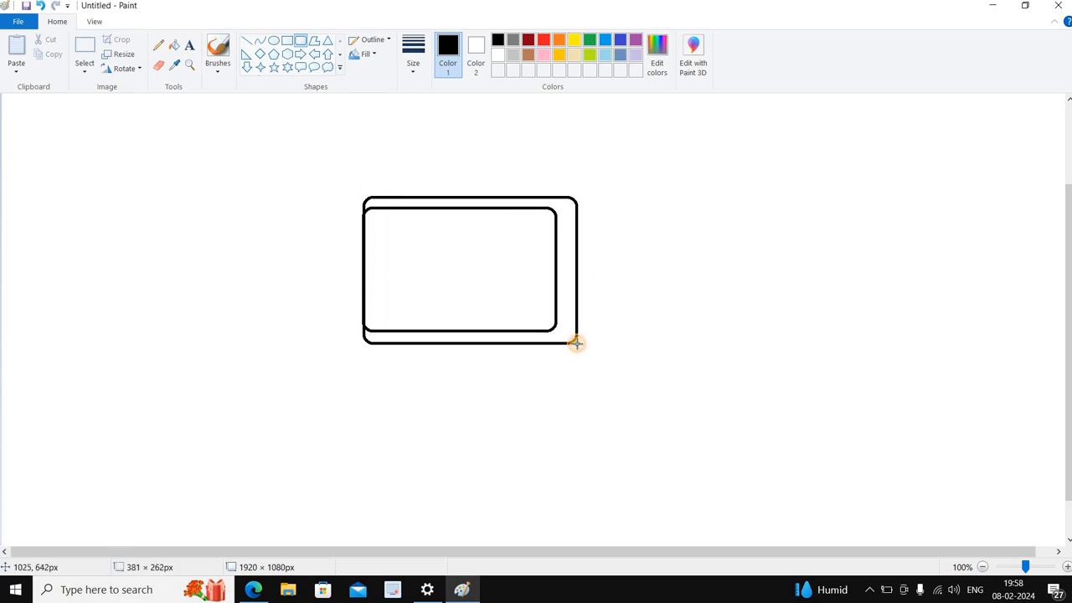
Step: Draw two small ellipses of about 21 × 27 px and 18 × 39 px as buttons on the monitor's right bezel
{"action": "left_click", "coordinate": [274, 41]}
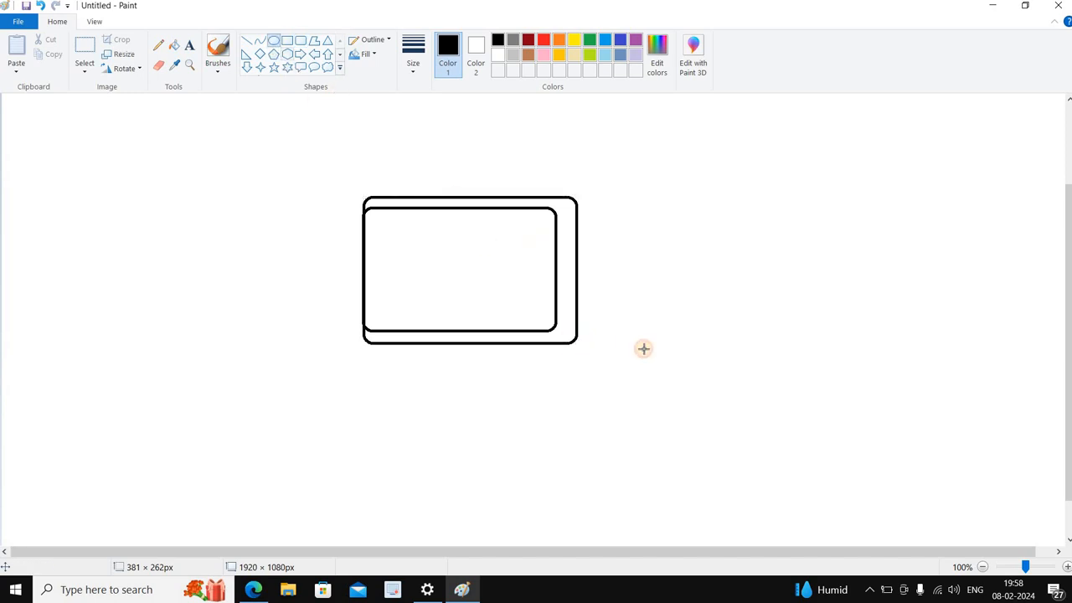
{"action": "left_click_drag", "start_coordinate": [562, 226], "coordinate": [574, 242]}
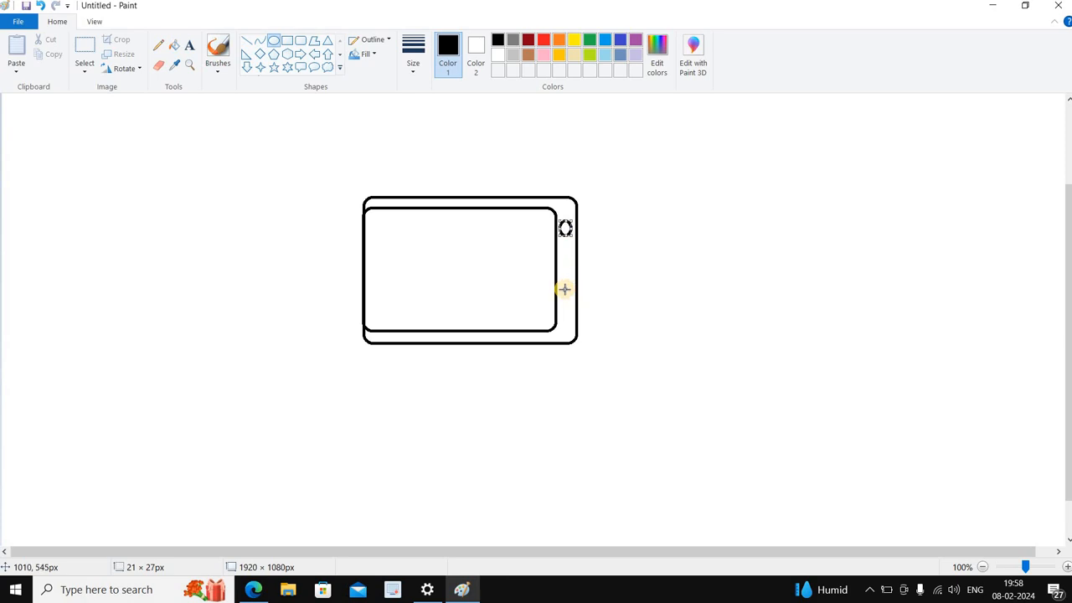
{"action": "left_click_drag", "start_coordinate": [561, 288], "coordinate": [571, 310]}
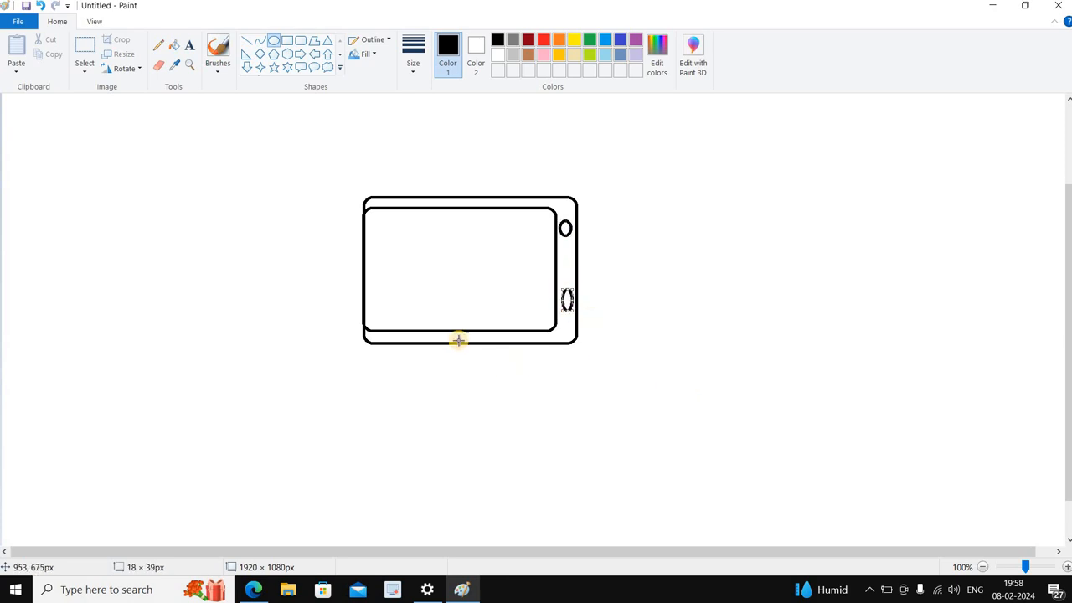
Step: Draw the monitor stand below the frame: a narrow rounded-rectangle neck and an elliptical base of about 182 × 58 px
{"action": "left_click", "coordinate": [301, 42]}
{"action": "left_click_drag", "start_coordinate": [457, 344], "coordinate": [526, 441]}
{"action": "left_click", "coordinate": [274, 40]}
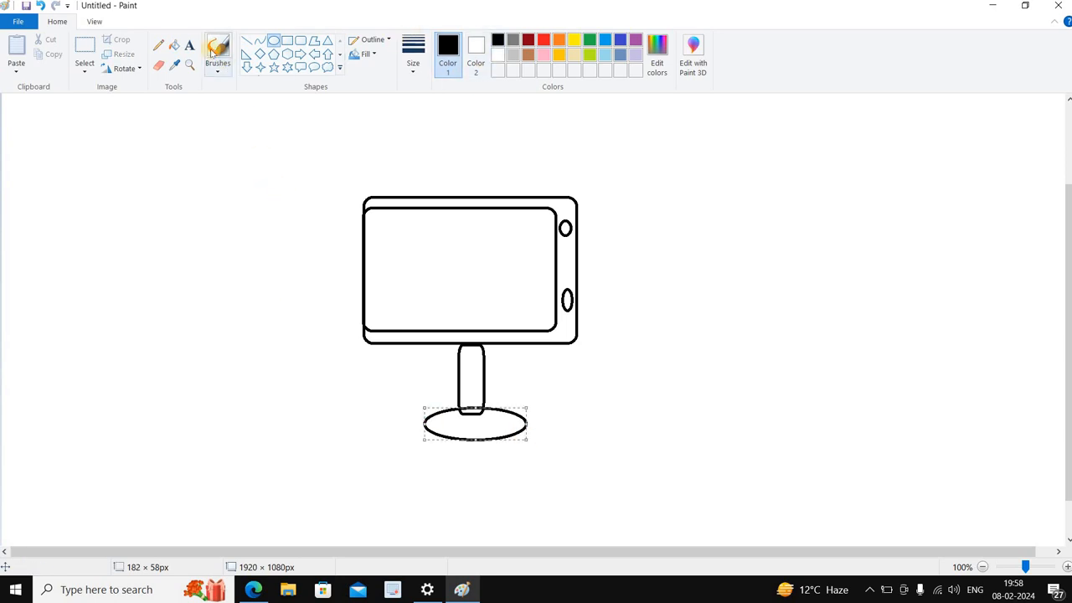
Step: Fill the monitor's screen and the stand's elliptical base with black
{"action": "left_click", "coordinate": [173, 45]}
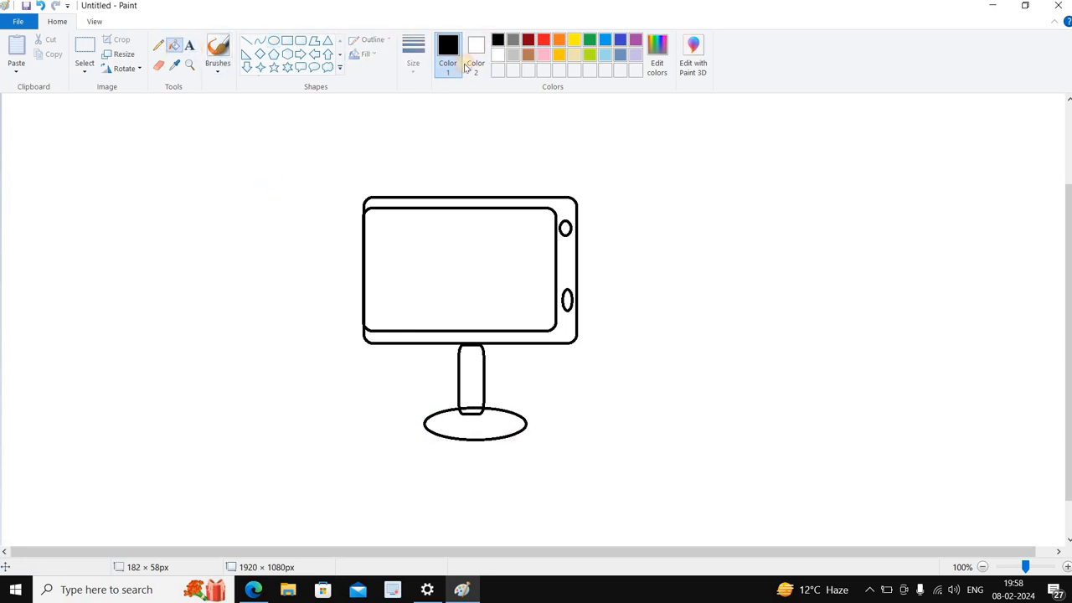
{"action": "left_click", "coordinate": [454, 240]}
{"action": "left_click", "coordinate": [473, 436]}
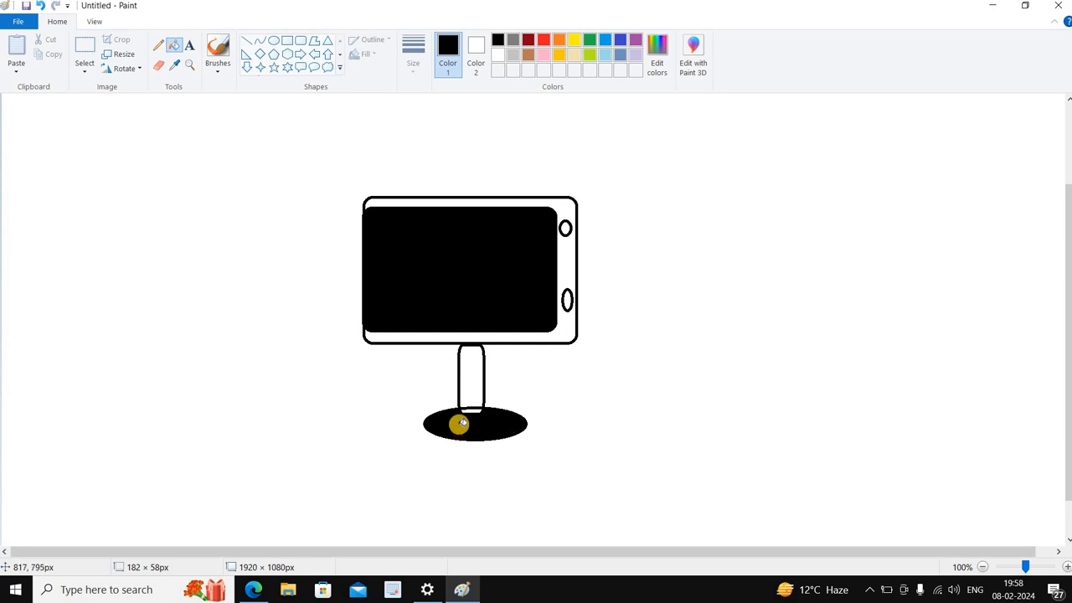
Step: Fill the monitor's frame and the stand's neck with dark grey
{"action": "left_click", "coordinate": [514, 39]}
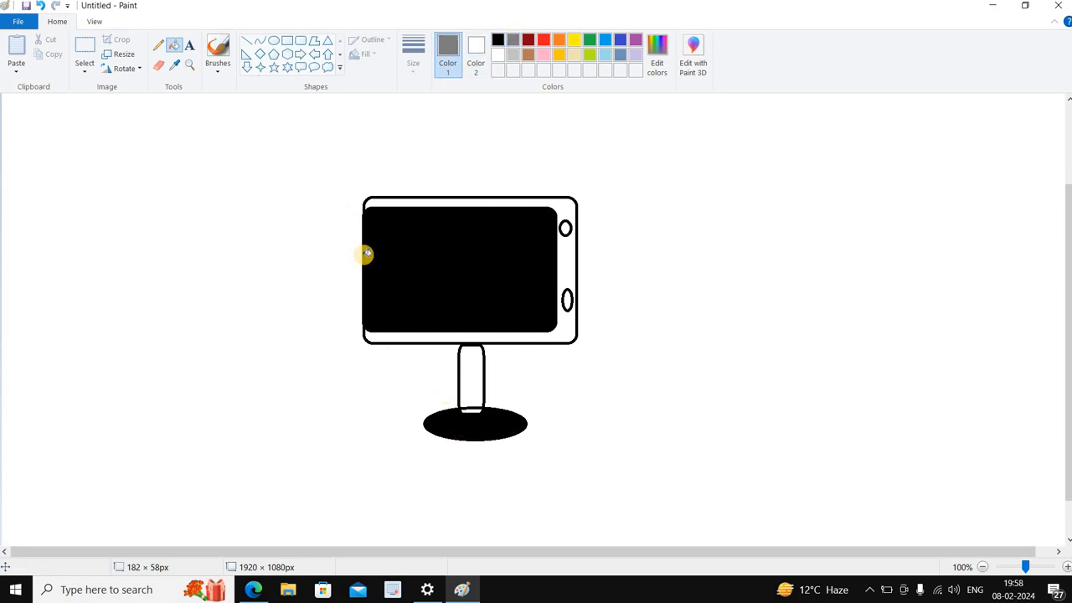
{"action": "left_click", "coordinate": [409, 202]}
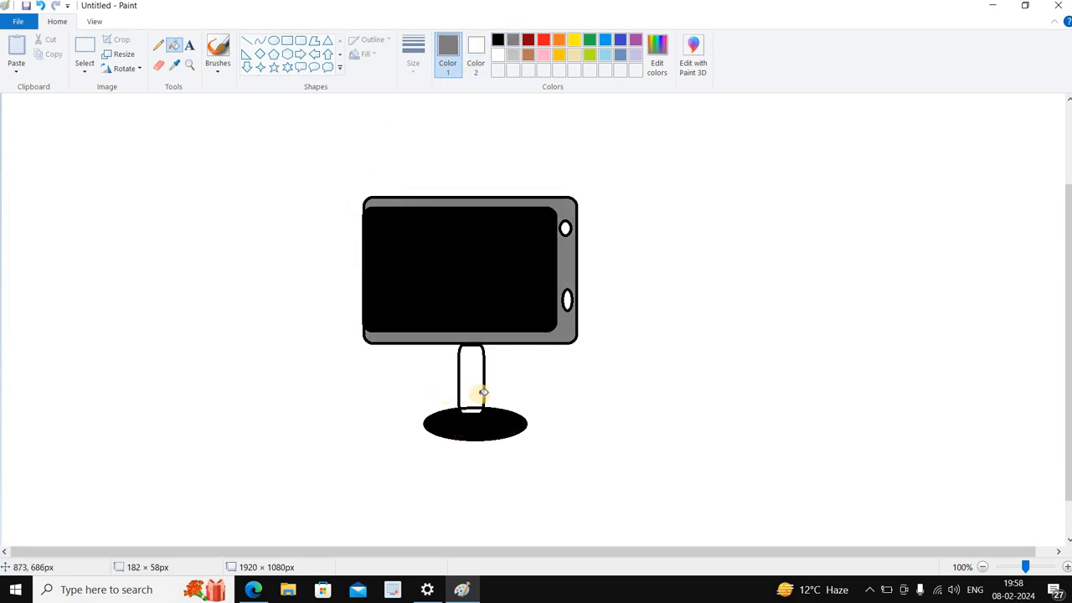
{"action": "left_click", "coordinate": [468, 381]}
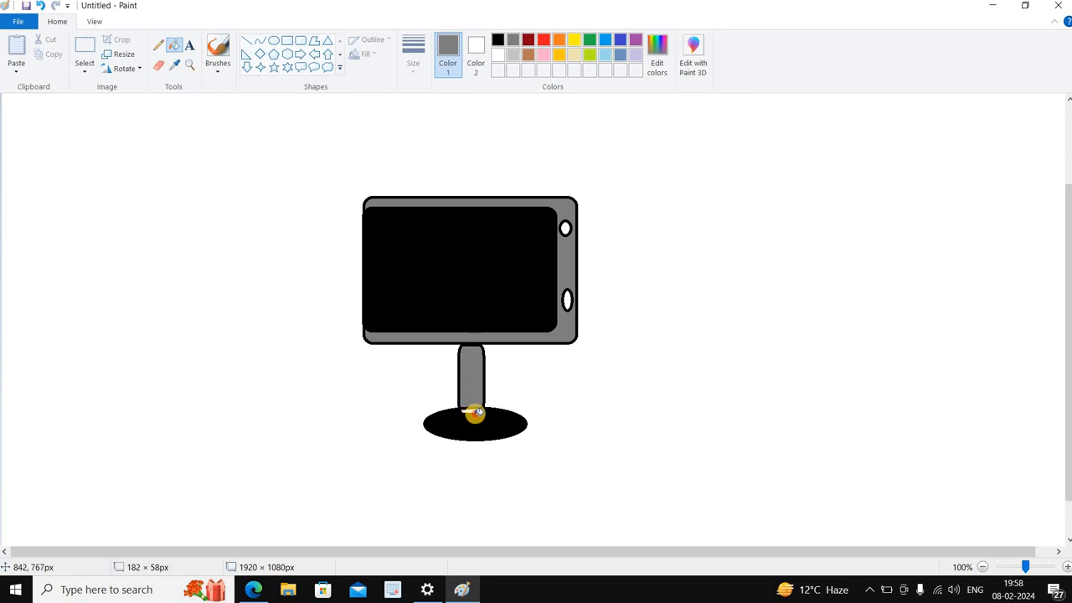
Step: Fill the small white gap between the stand's neck and base with black, undoing any misplaced grey fill
{"action": "left_click", "coordinate": [469, 410]}
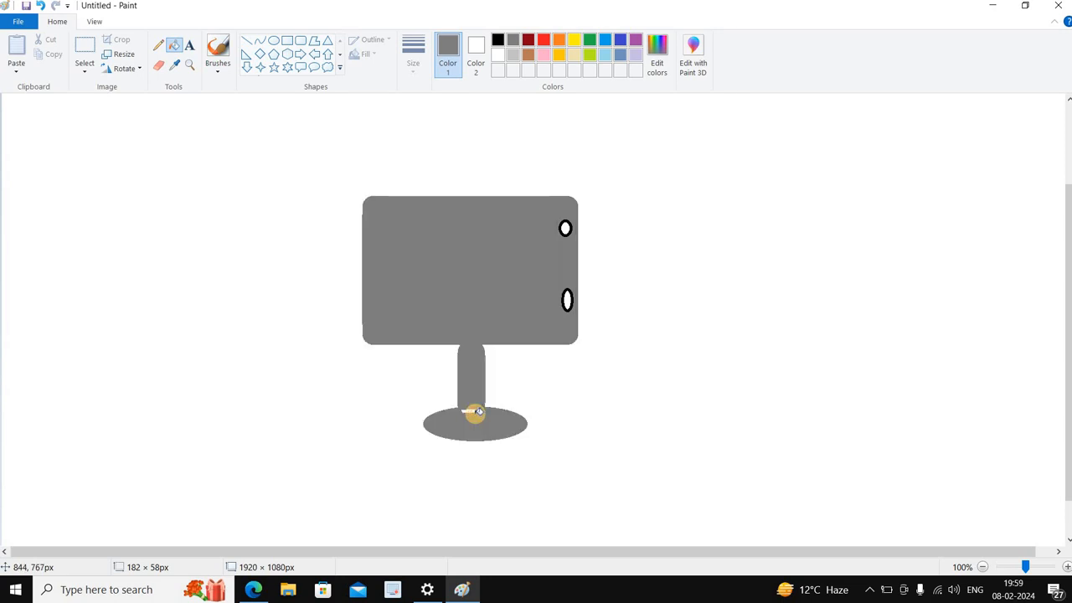
{"action": "left_click", "coordinate": [40, 5]}
{"action": "left_click", "coordinate": [498, 40]}
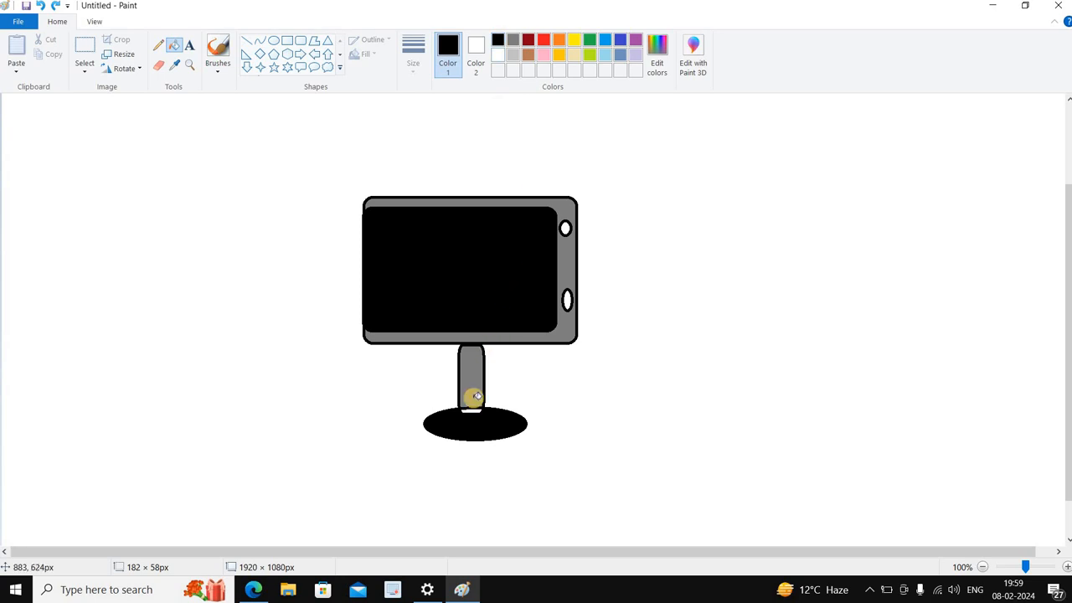
{"action": "left_click", "coordinate": [471, 409]}
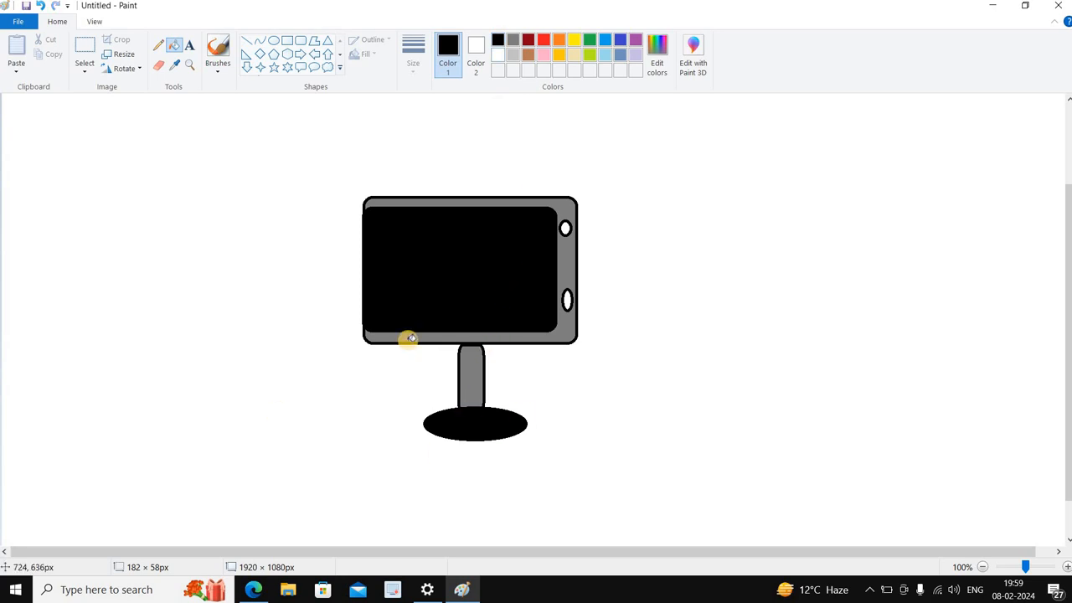
Step: Draw a tall rounded rectangle of about 120 × 431 px to the right of the monitor as a computer tower
{"action": "left_click", "coordinate": [286, 42]}
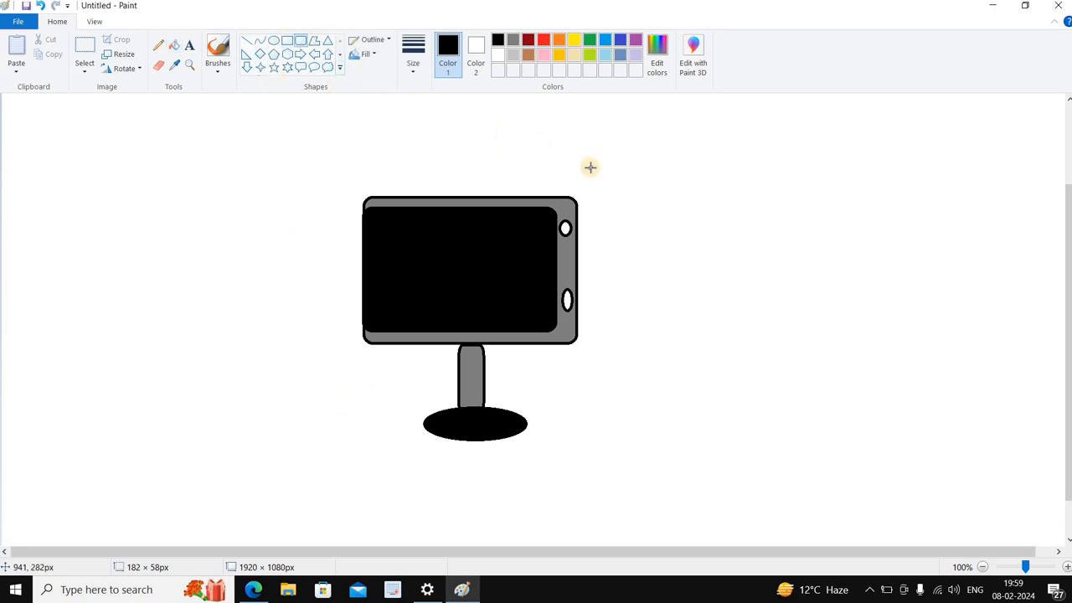
{"action": "left_click_drag", "start_coordinate": [618, 198], "coordinate": [666, 293]}
{"action": "left_click_drag", "start_coordinate": [672, 368], "coordinate": [687, 438]}
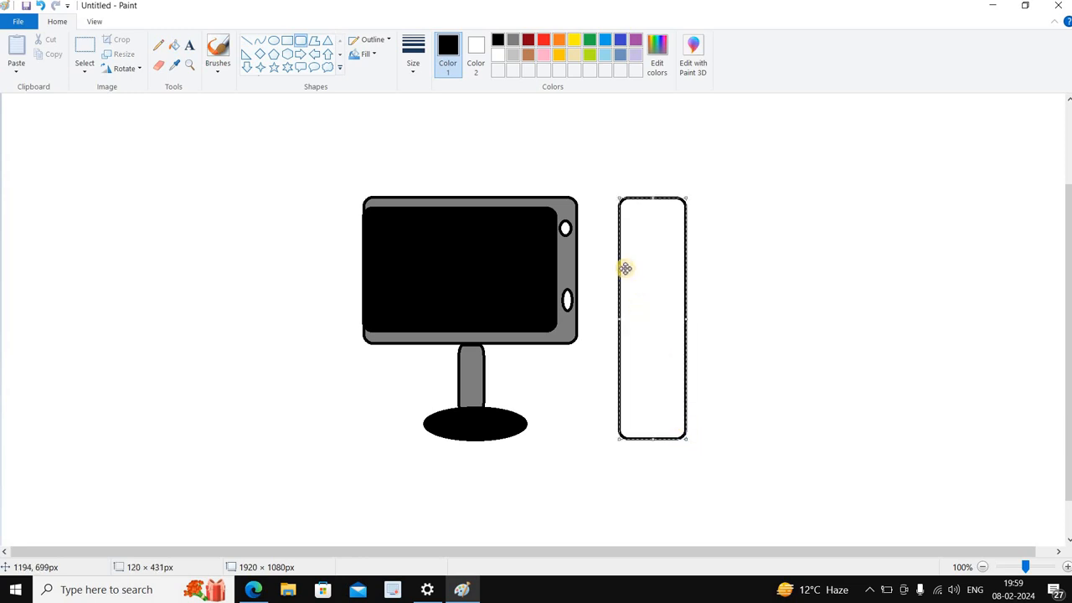
Step: Draw two ellipses inside the tower, about 64 × 46 px near its upper end and about 67 × 54 px near its lower end
{"action": "left_click", "coordinate": [274, 44]}
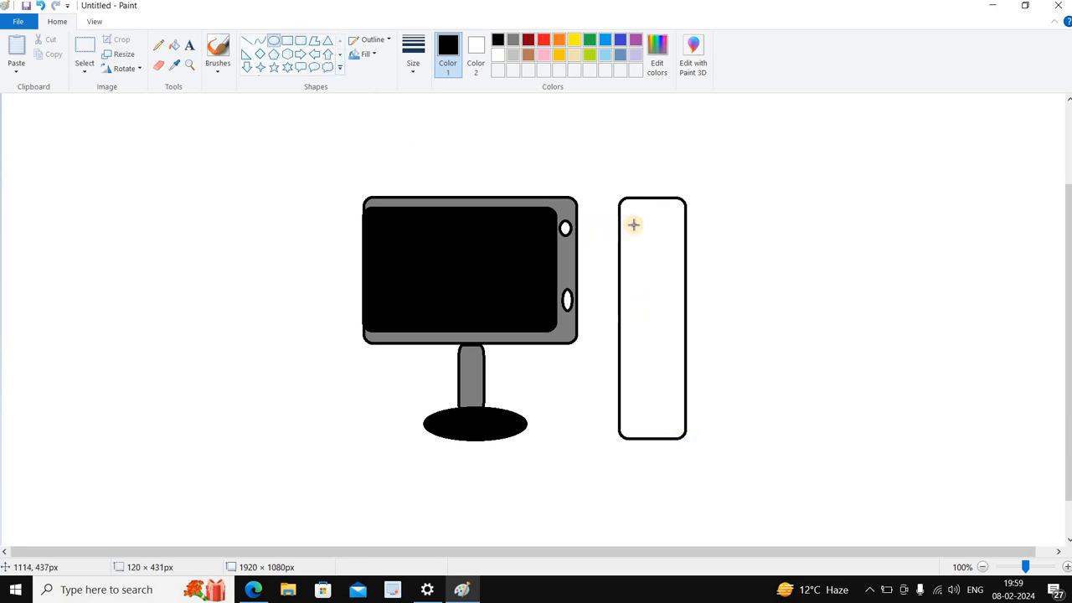
{"action": "left_click_drag", "start_coordinate": [633, 224], "coordinate": [669, 251]}
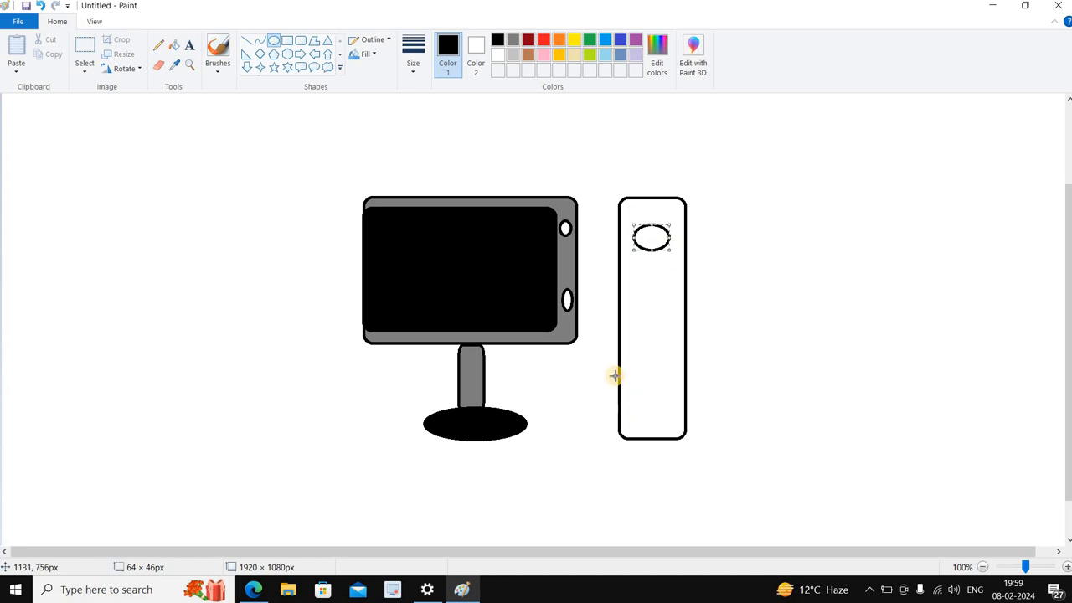
{"action": "left_click_drag", "start_coordinate": [637, 383], "coordinate": [673, 412]}
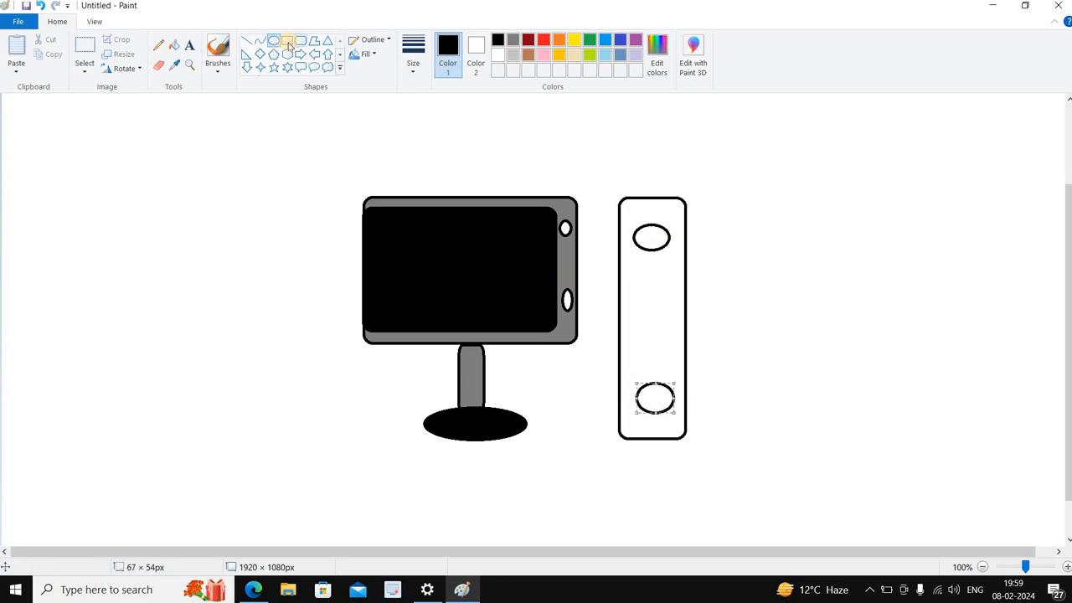
Step: Draw stacked bars of about 116 × 16 px and 113 × 41 px below the tower's upper ellipse, with a small circle in the lower bar
{"action": "left_click", "coordinate": [287, 42]}
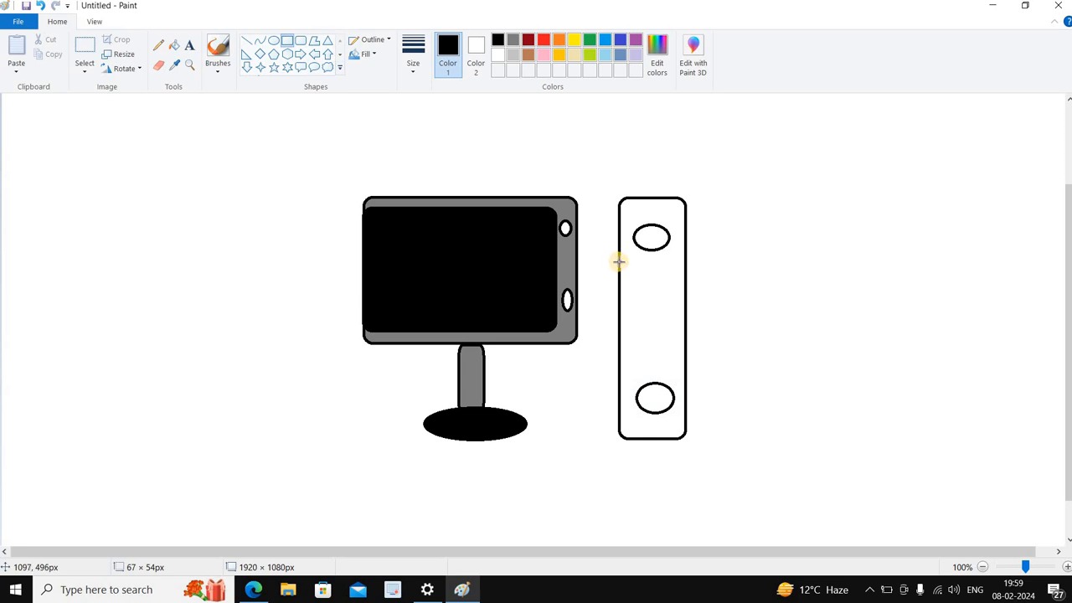
{"action": "left_click_drag", "start_coordinate": [619, 261], "coordinate": [684, 271]}
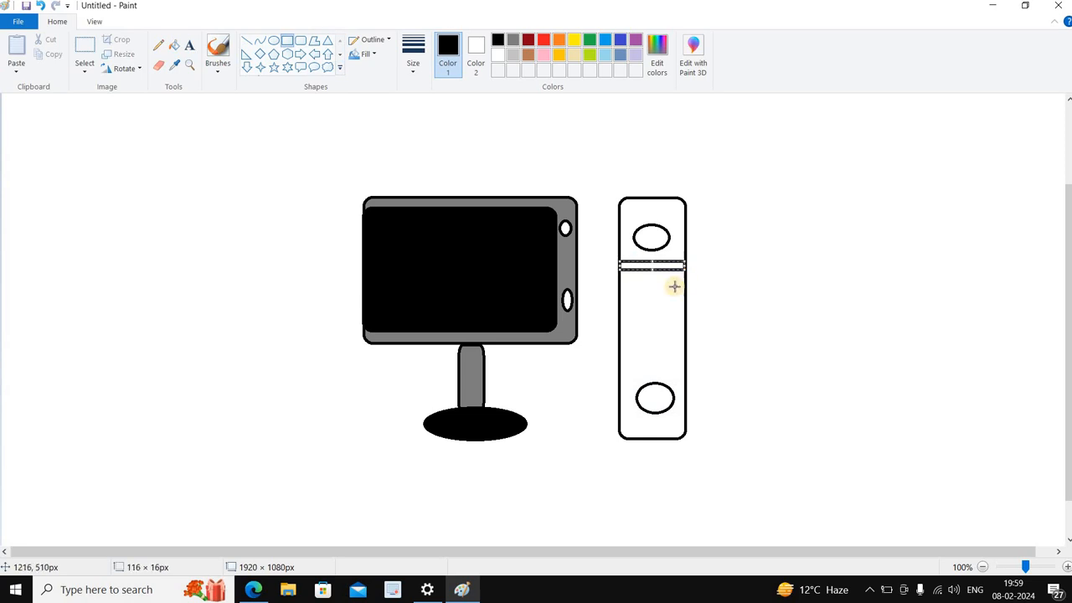
{"action": "left_click", "coordinate": [630, 293]}
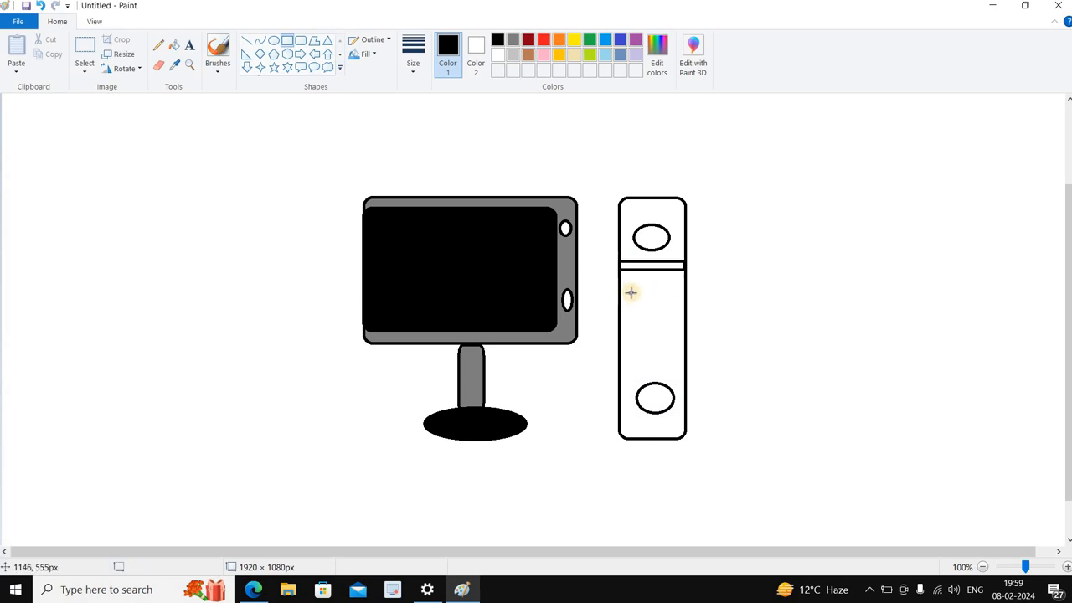
{"action": "left_click_drag", "start_coordinate": [621, 271], "coordinate": [685, 294]}
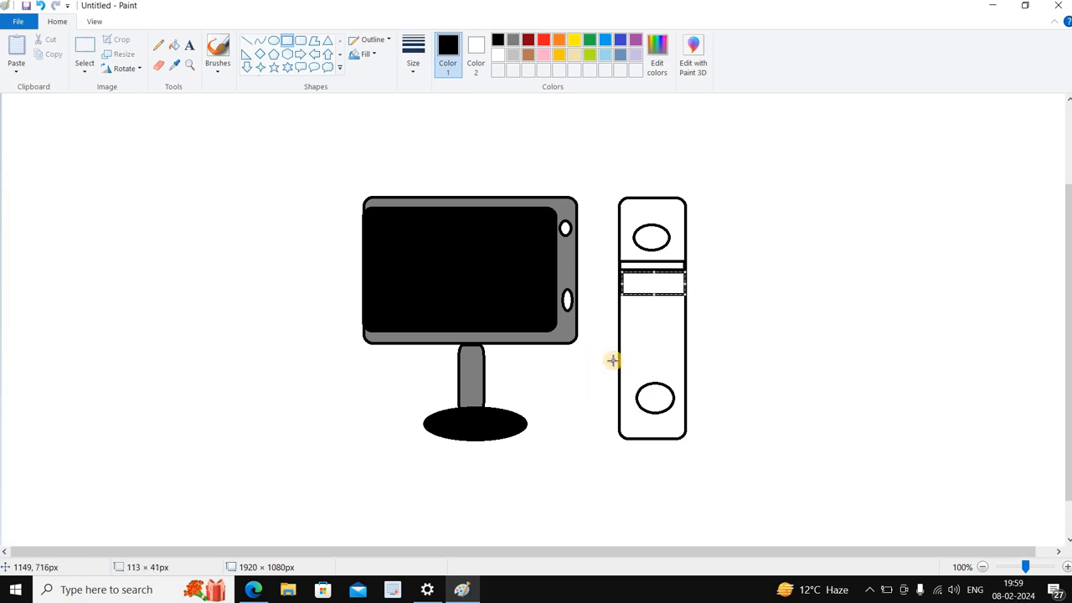
{"action": "left_click", "coordinate": [272, 42]}
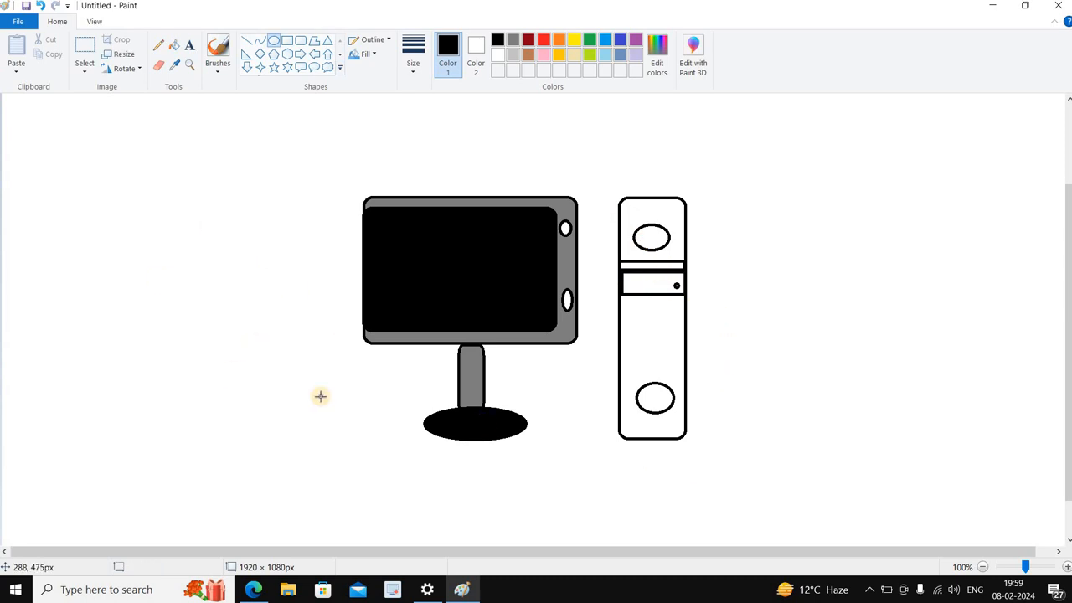
{"action": "left_click", "coordinate": [174, 44]}
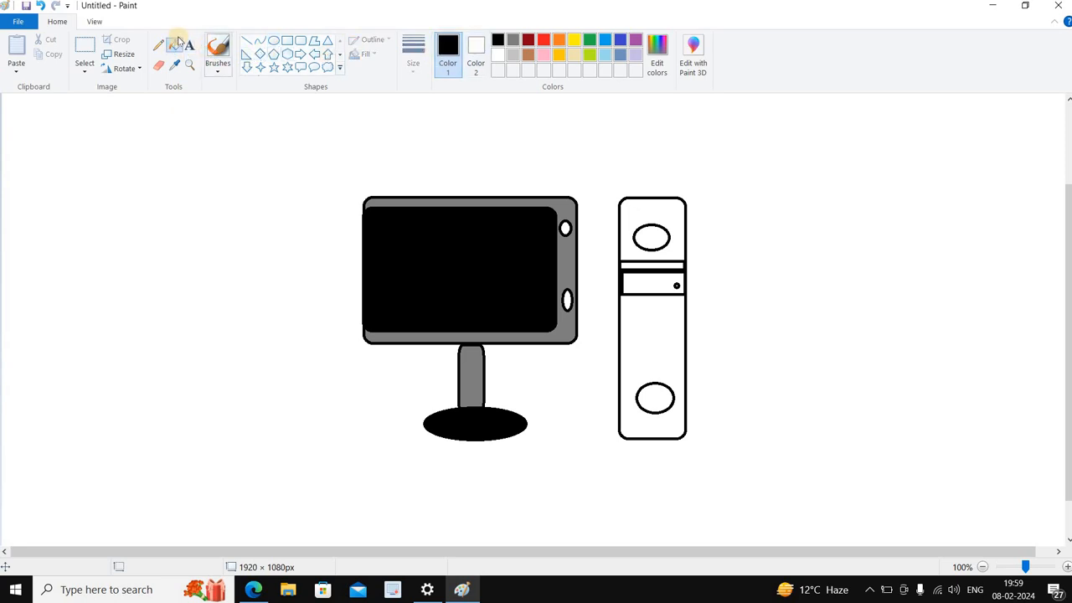
{"action": "left_click", "coordinate": [654, 239]}
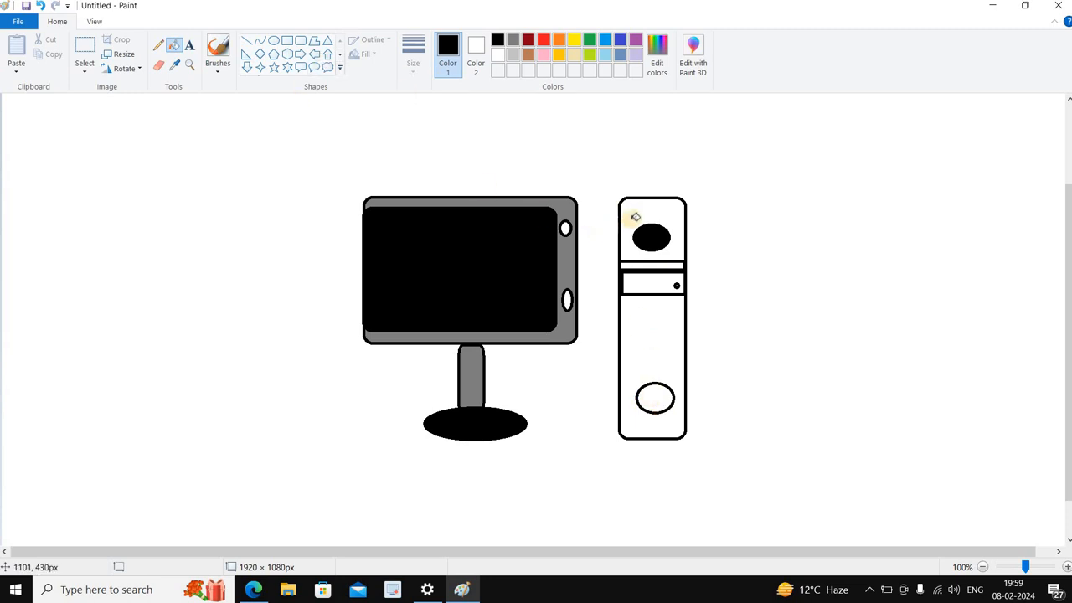
{"action": "left_click", "coordinate": [634, 216]}
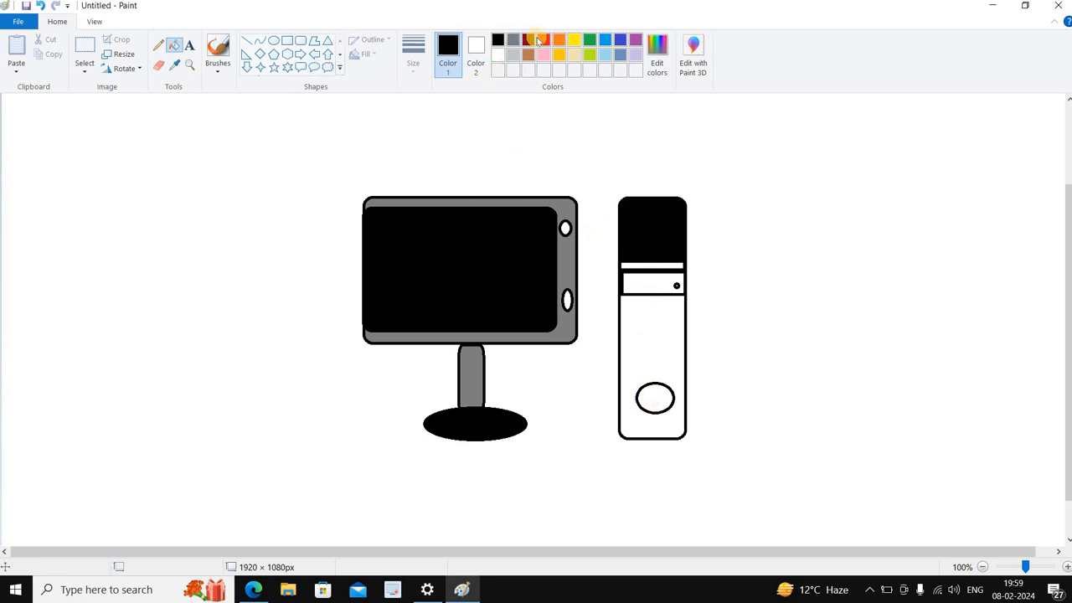
{"action": "left_click", "coordinate": [544, 40]}
{"action": "left_click", "coordinate": [651, 226]}
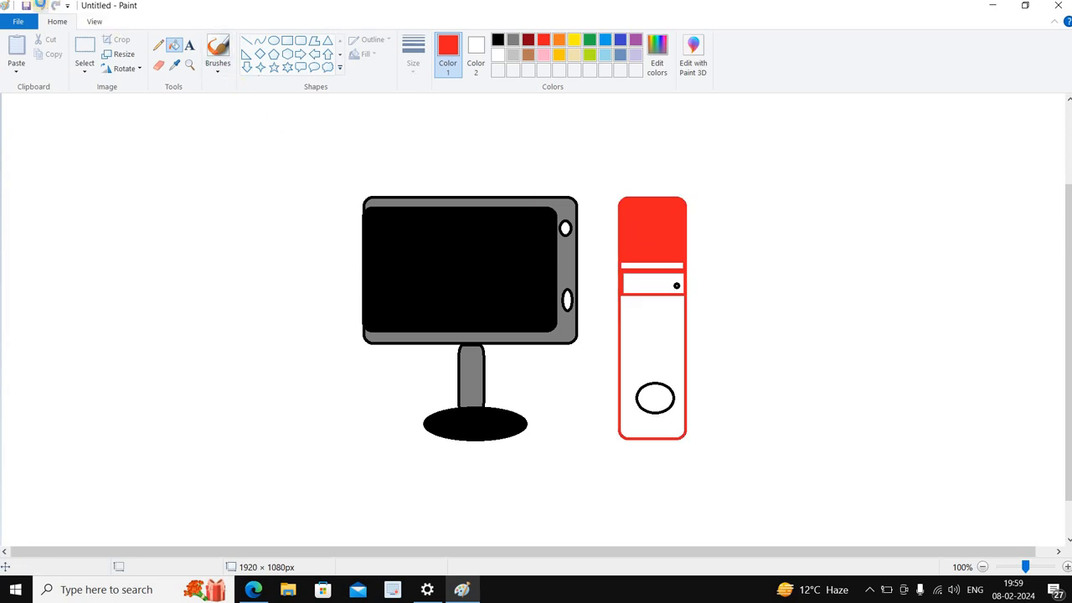
{"action": "left_click", "coordinate": [40, 5]}
{"action": "left_click", "coordinate": [40, 5]}
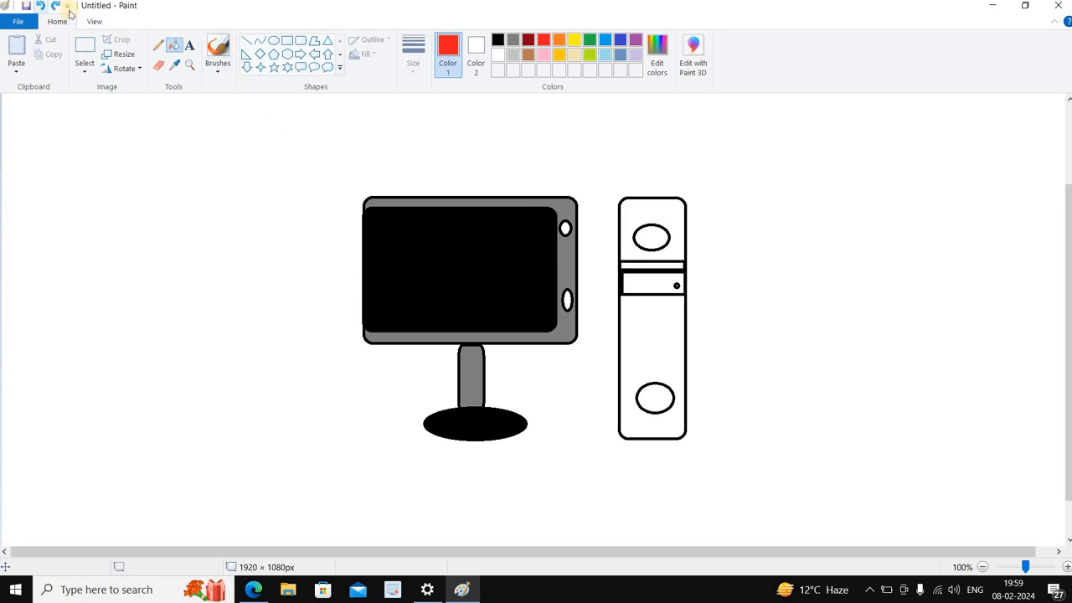
{"action": "left_click", "coordinate": [666, 212]}
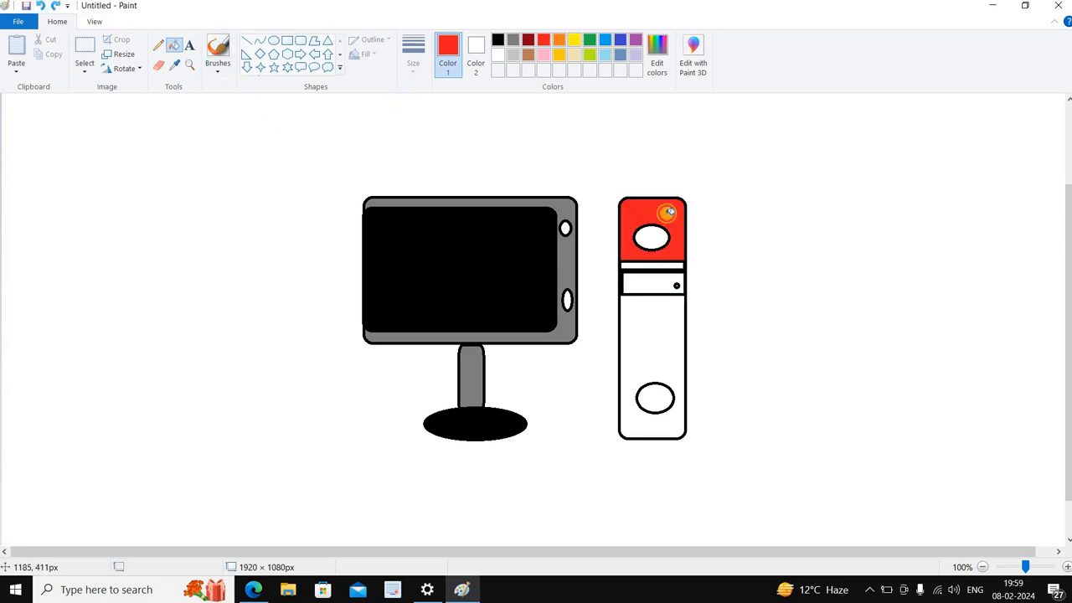
{"action": "left_click", "coordinate": [41, 5]}
Step: Fill the tower's body with black above and below the two bars, leaving the ellipses and bars unfilled
{"action": "left_click", "coordinate": [497, 39]}
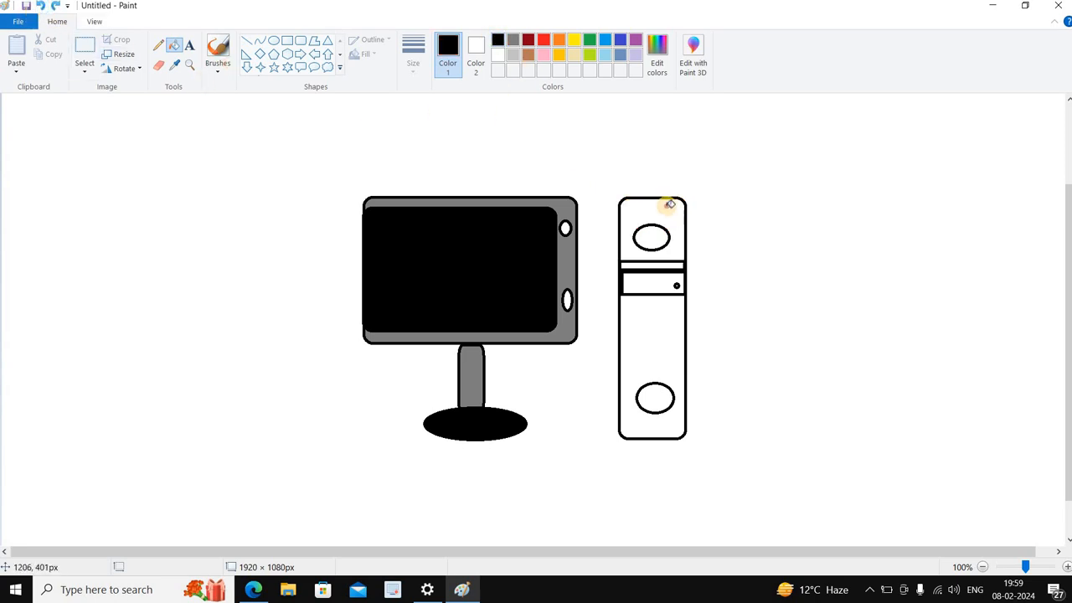
{"action": "left_click", "coordinate": [668, 209]}
{"action": "left_click", "coordinate": [653, 314]}
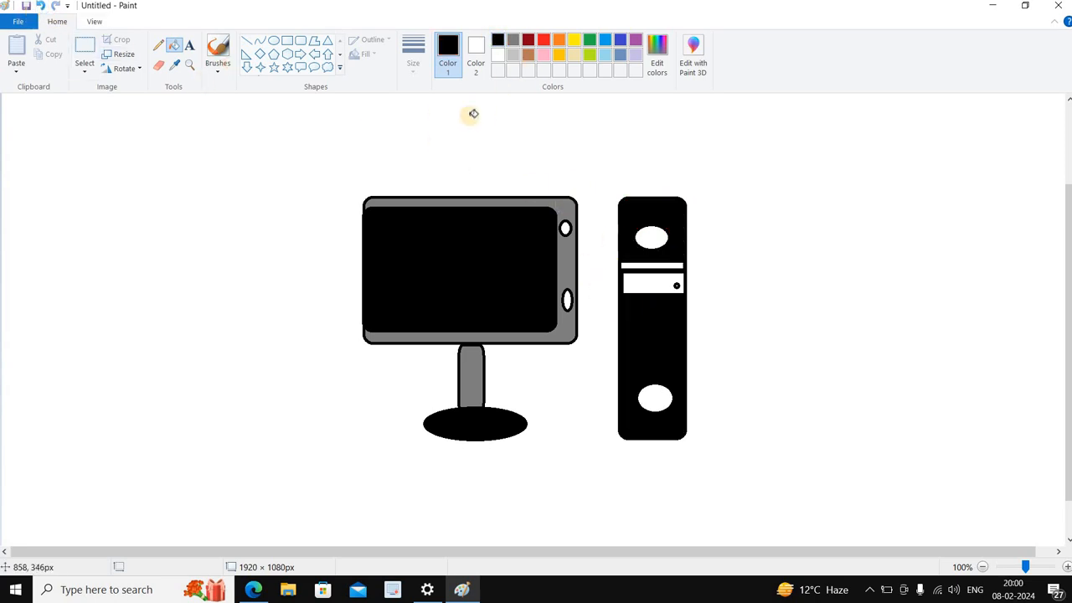
Step: Fill both ellipses on the tower with orange
{"action": "left_click", "coordinate": [558, 42]}
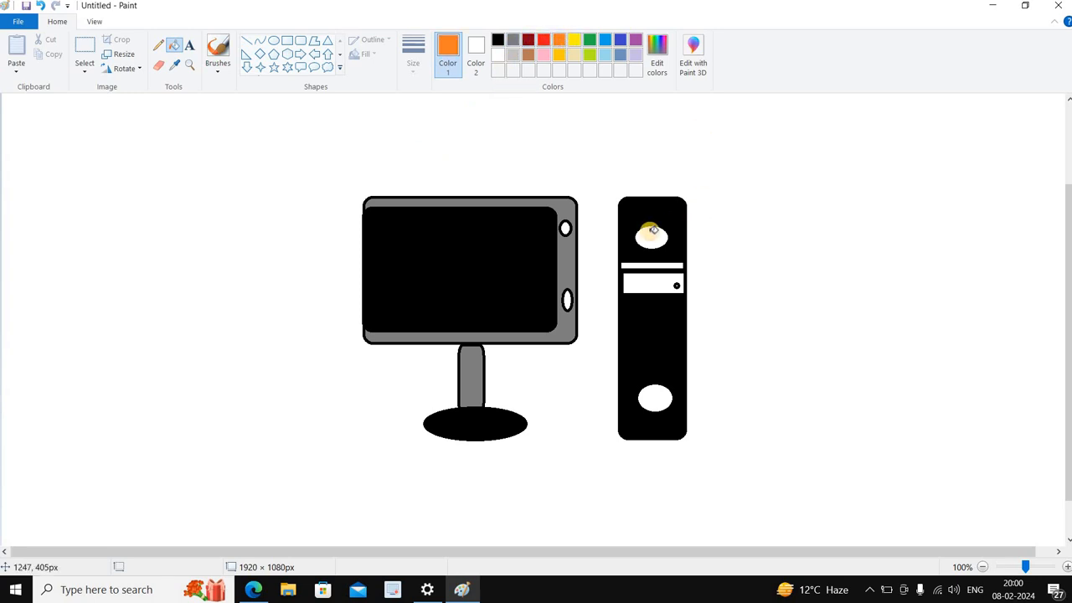
{"action": "left_click", "coordinate": [652, 238]}
{"action": "left_click", "coordinate": [662, 389]}
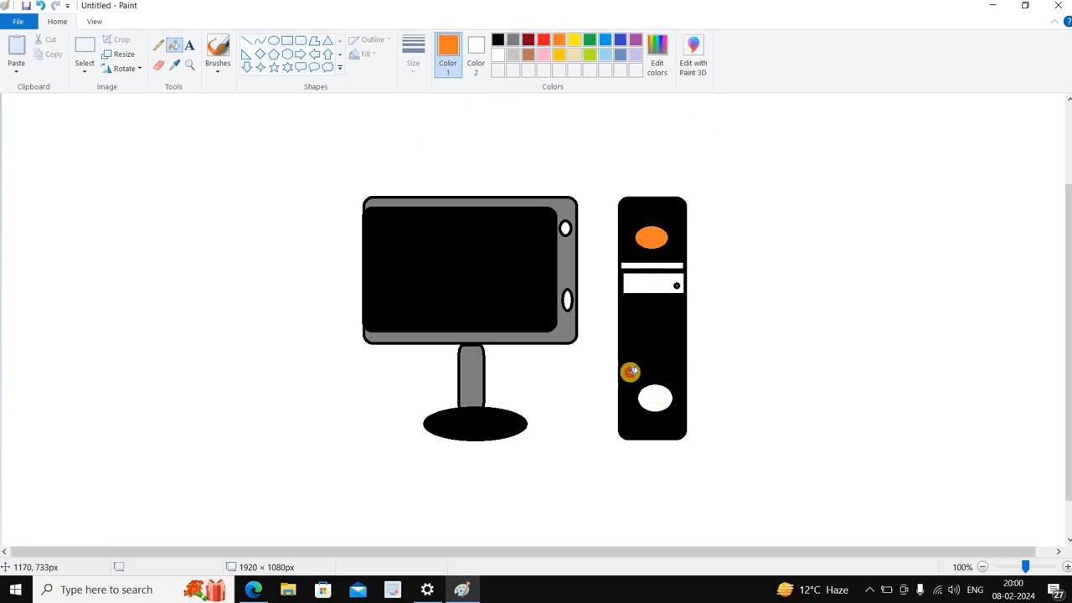
Step: Fill the two bars across the tower with dark grey
{"action": "left_click", "coordinate": [512, 40]}
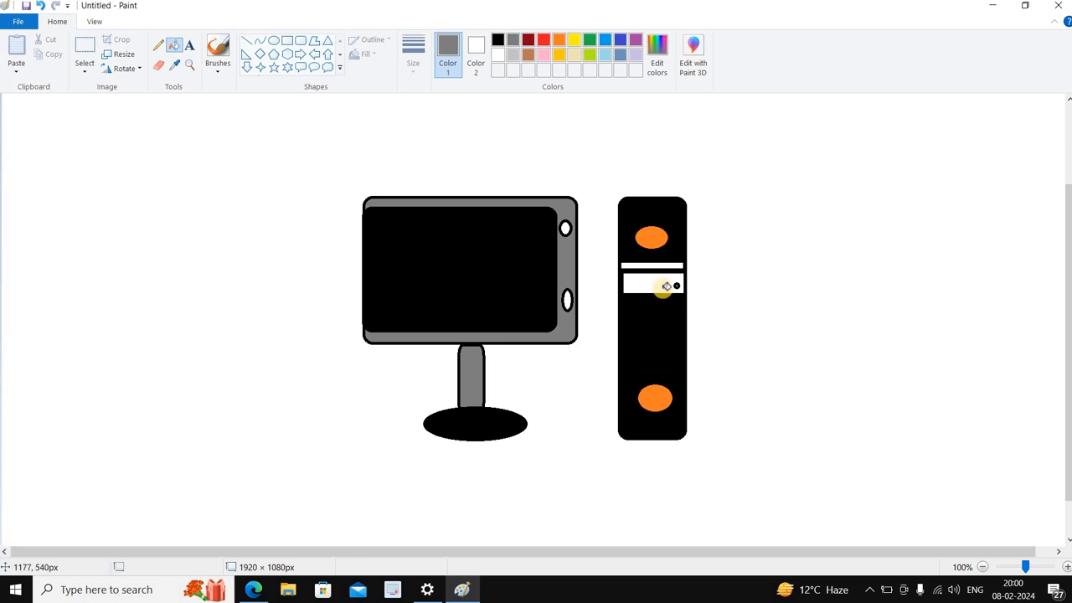
{"action": "left_click", "coordinate": [645, 277]}
{"action": "left_click", "coordinate": [650, 265]}
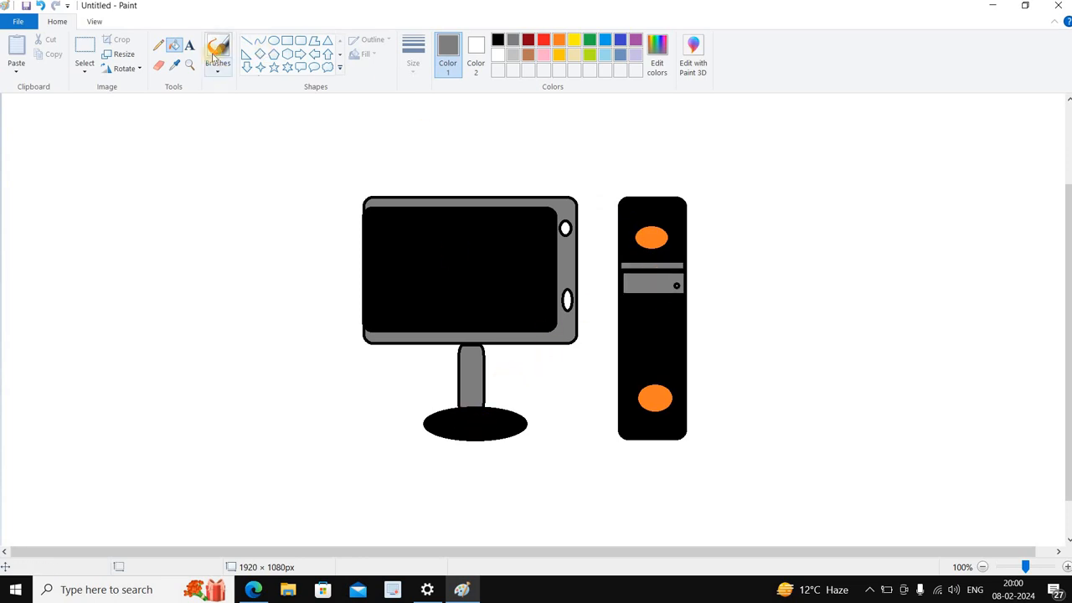
{"action": "left_click", "coordinate": [260, 41]}
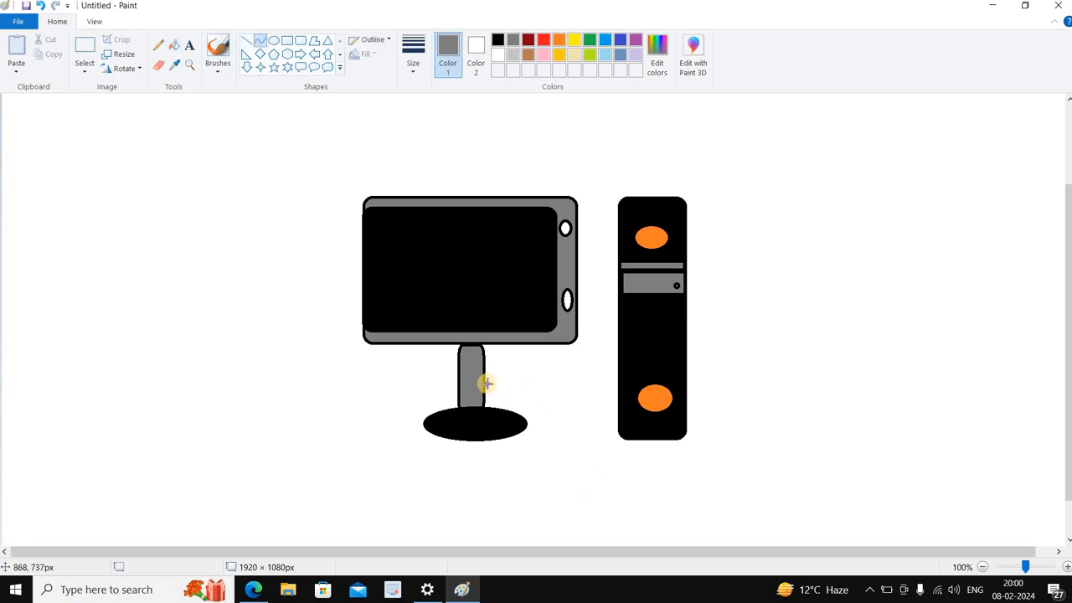
{"action": "left_click_drag", "start_coordinate": [482, 343], "coordinate": [542, 400]}
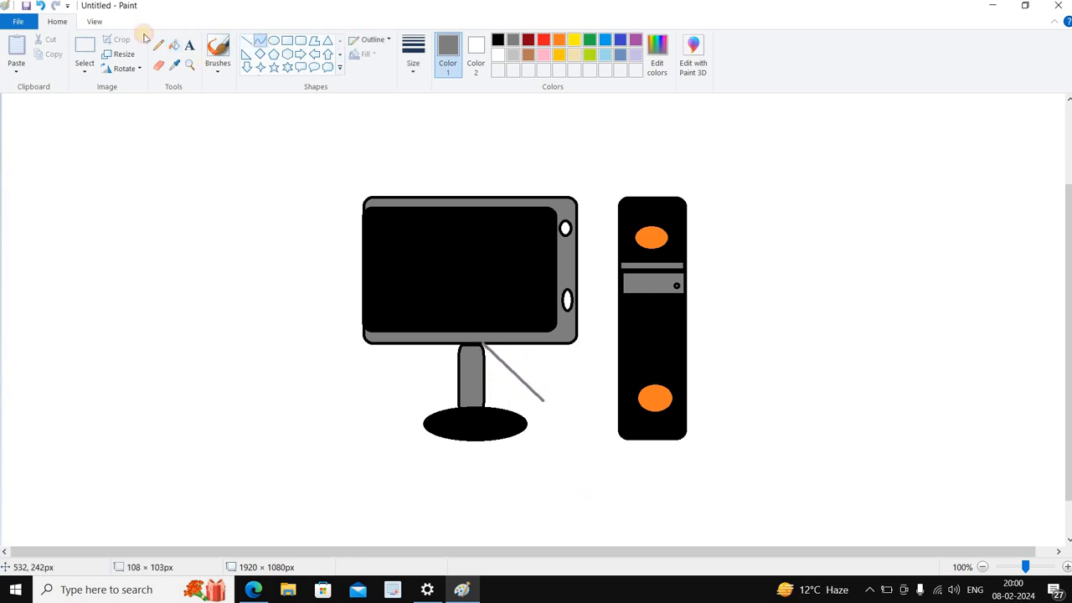
{"action": "left_click", "coordinate": [41, 5]}
Step: Draw a black cable from the monitor's lower edge beside the neck to the tower's near side, using two connected curves
{"action": "left_click", "coordinate": [497, 39]}
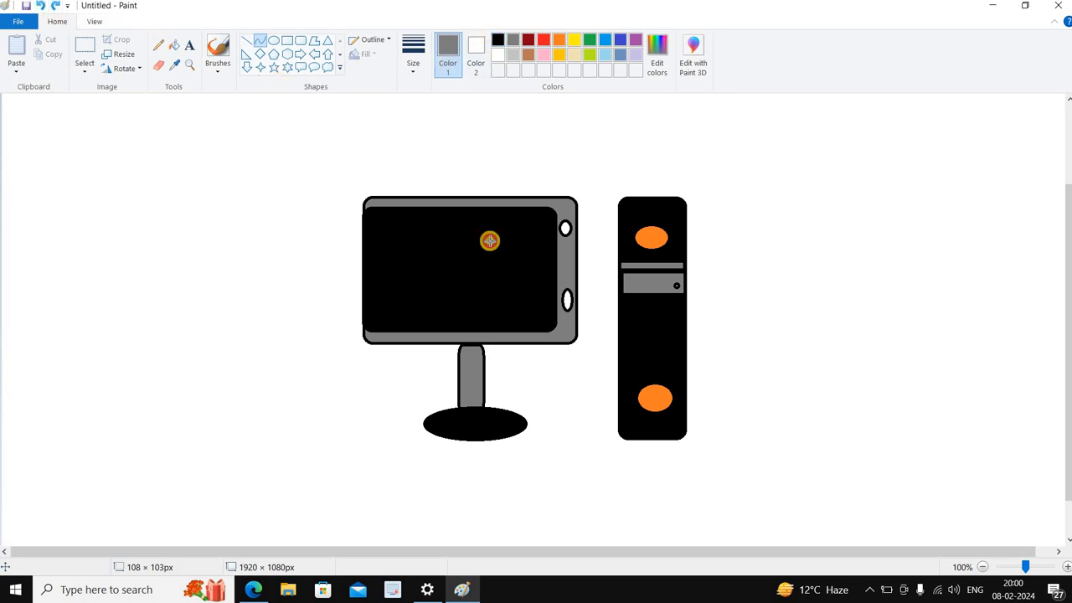
{"action": "left_click_drag", "start_coordinate": [487, 345], "coordinate": [593, 376]}
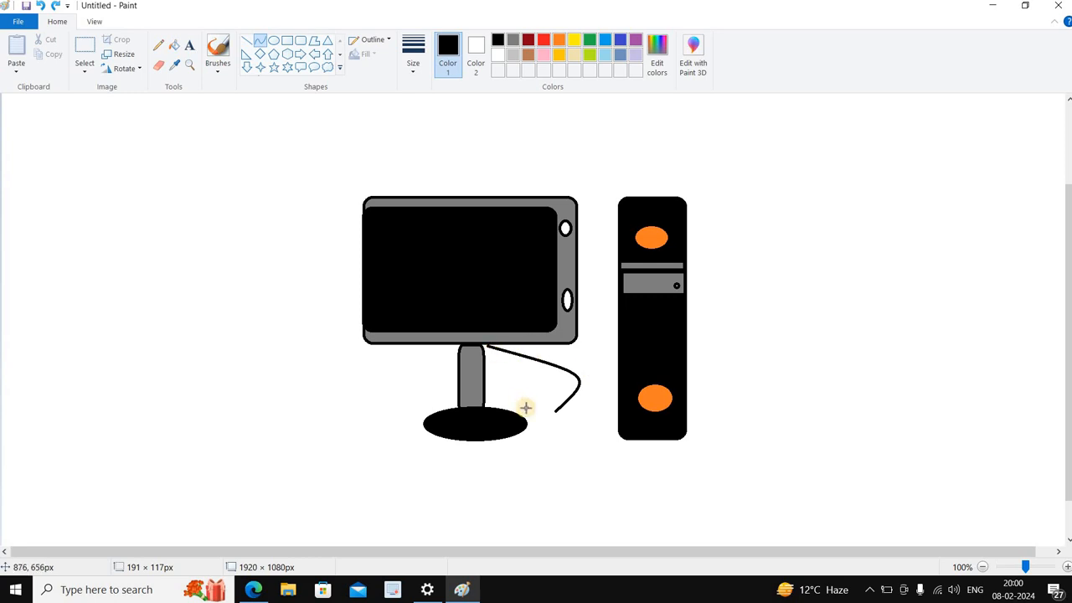
{"action": "left_click", "coordinate": [484, 161]}
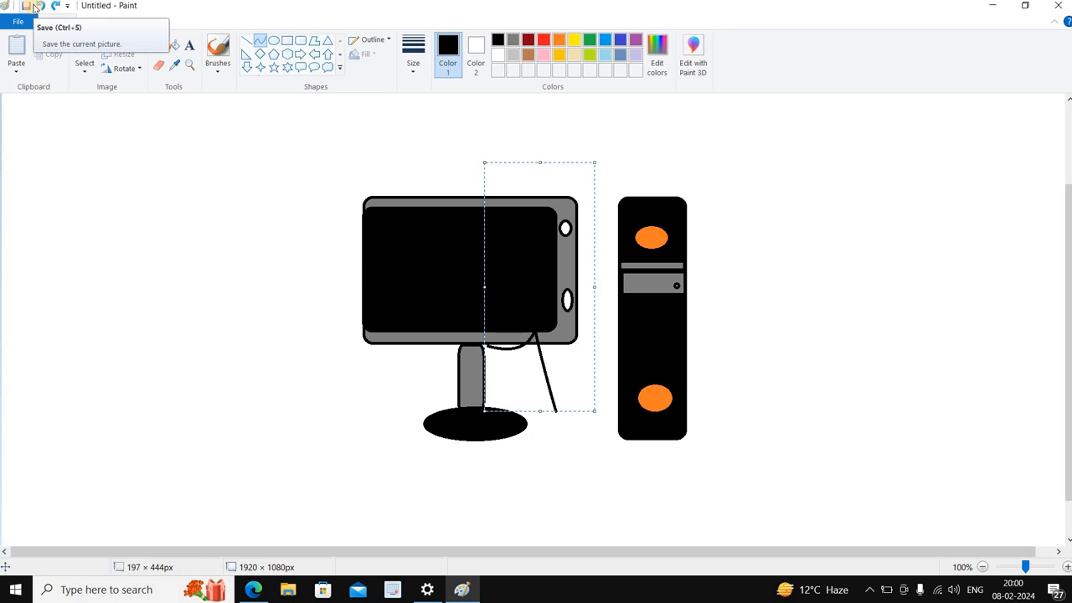
{"action": "left_click", "coordinate": [258, 41]}
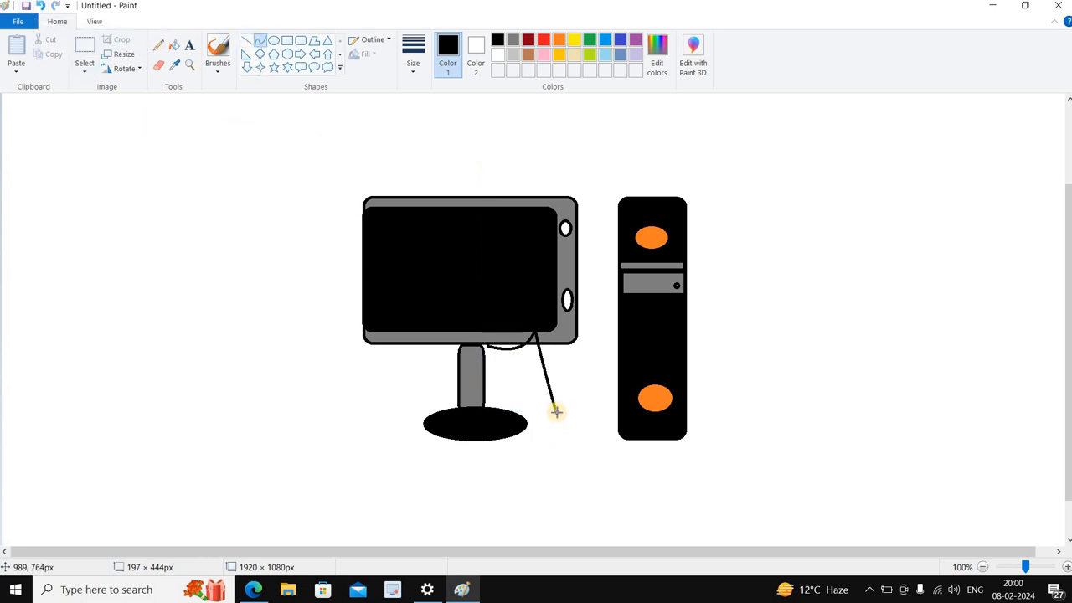
{"action": "left_click_drag", "start_coordinate": [556, 411], "coordinate": [567, 442]}
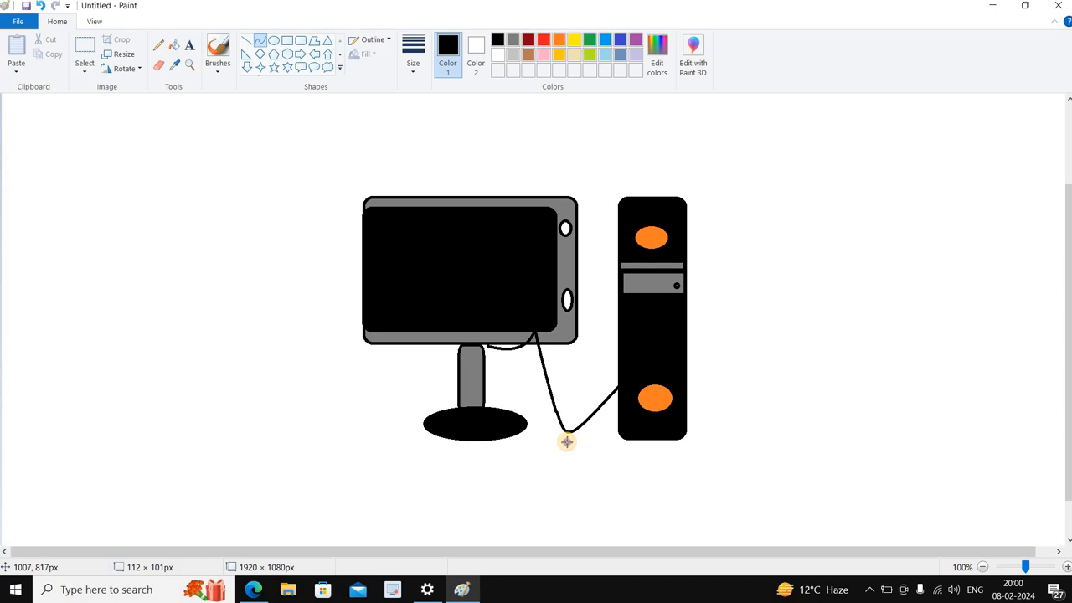
Step: Add the caption "system admin" below the computer drawing in black 72-point Calibri with a transparent background
{"action": "scroll", "coordinate": [969, 387], "scroll_direction": "down", "scroll_amount": 1}
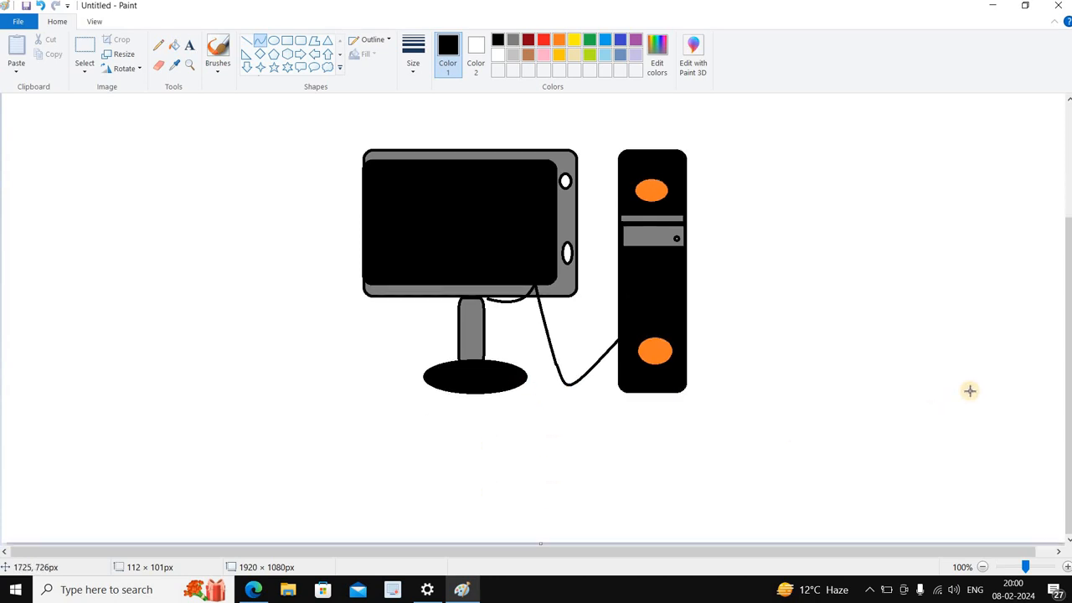
{"action": "left_click", "coordinate": [189, 45]}
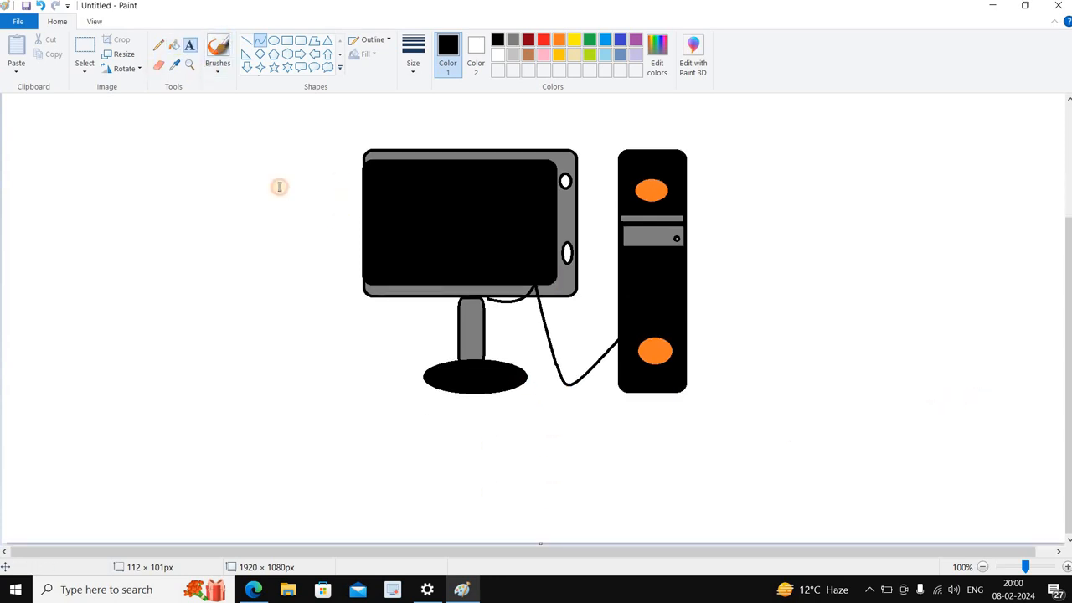
{"action": "left_click", "coordinate": [241, 460]}
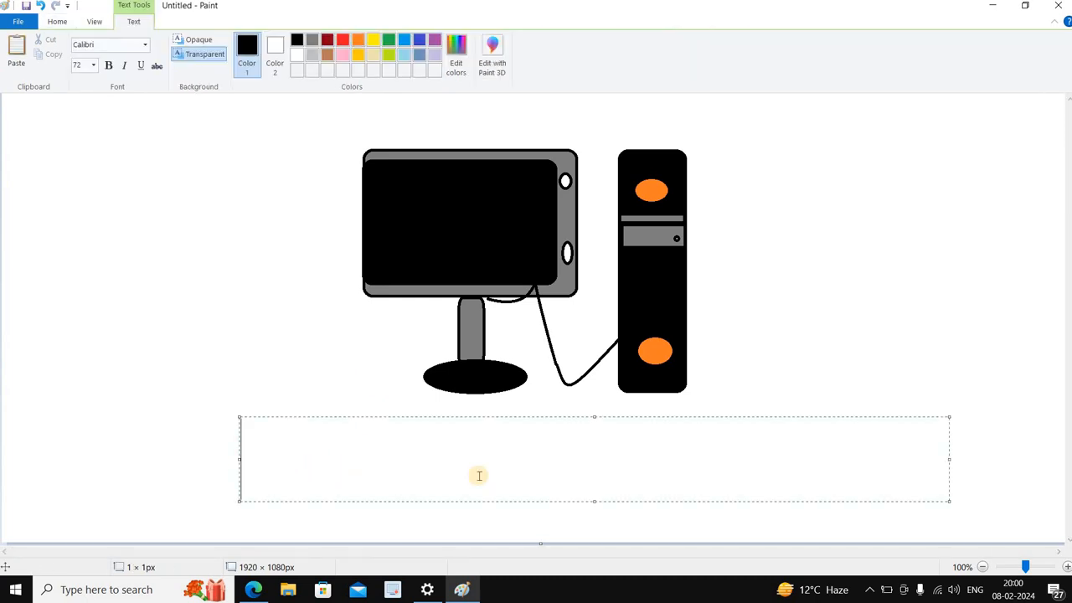
{"action": "type", "text": "sys"}
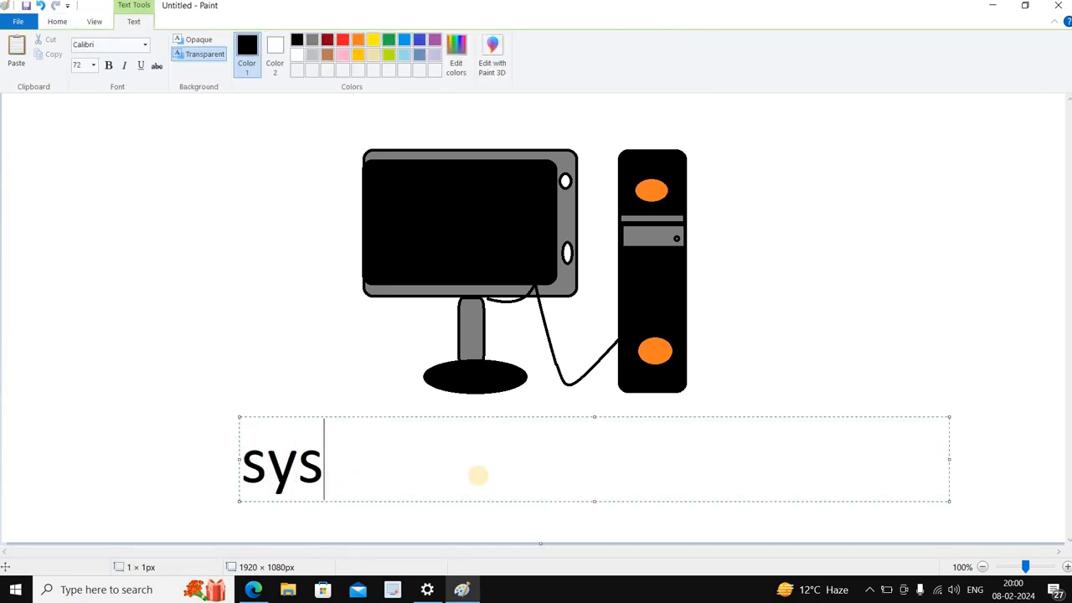
{"action": "type", "text": "tem ad"}
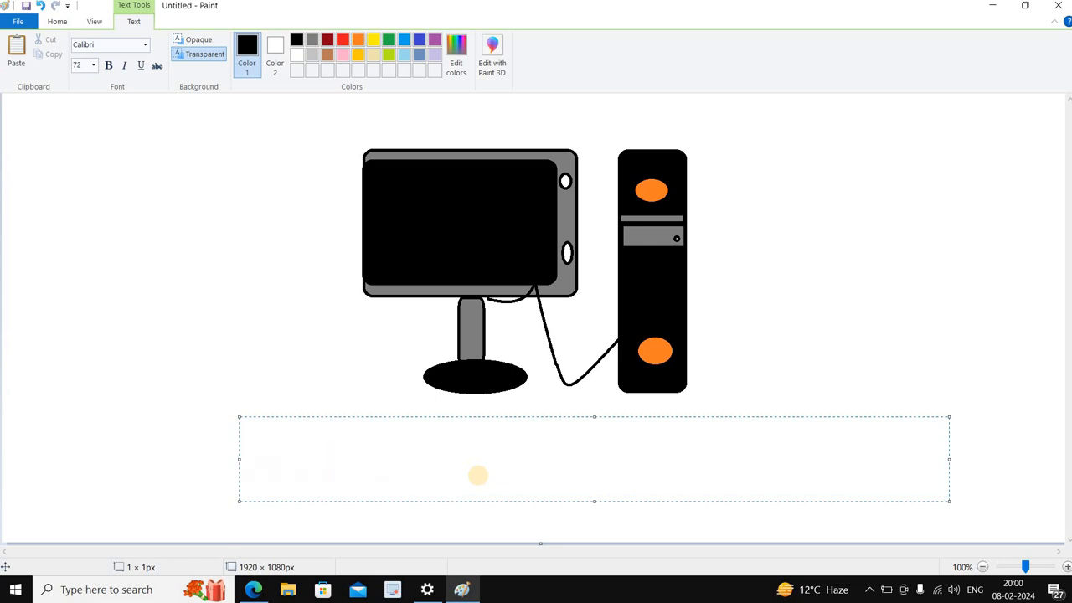
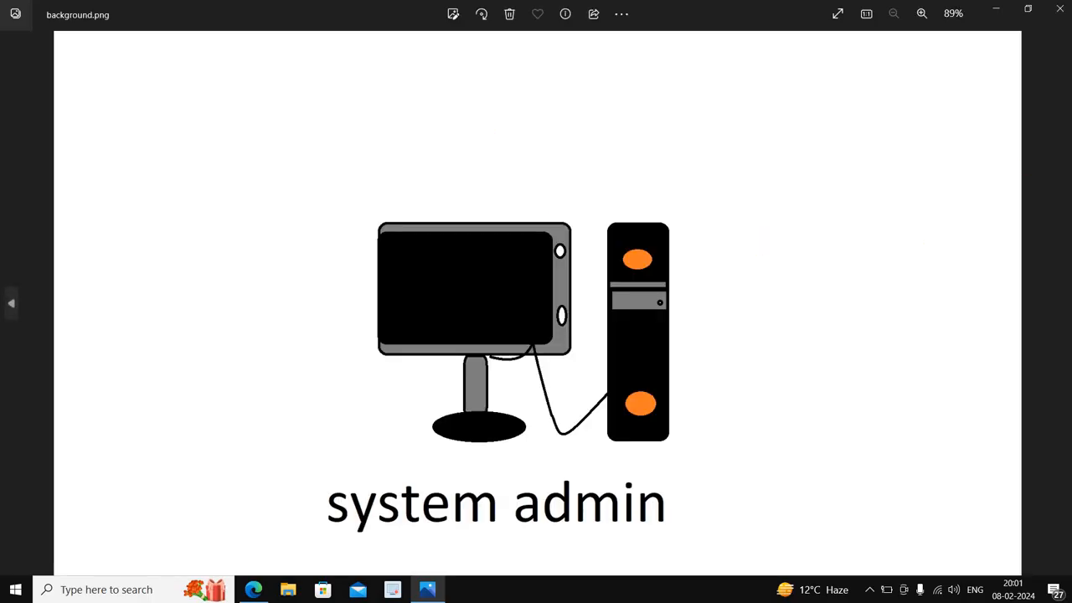
Step: Close the picture preview and set background.png from the desktop as the desktop background
{"action": "left_click", "coordinate": [1060, 9]}
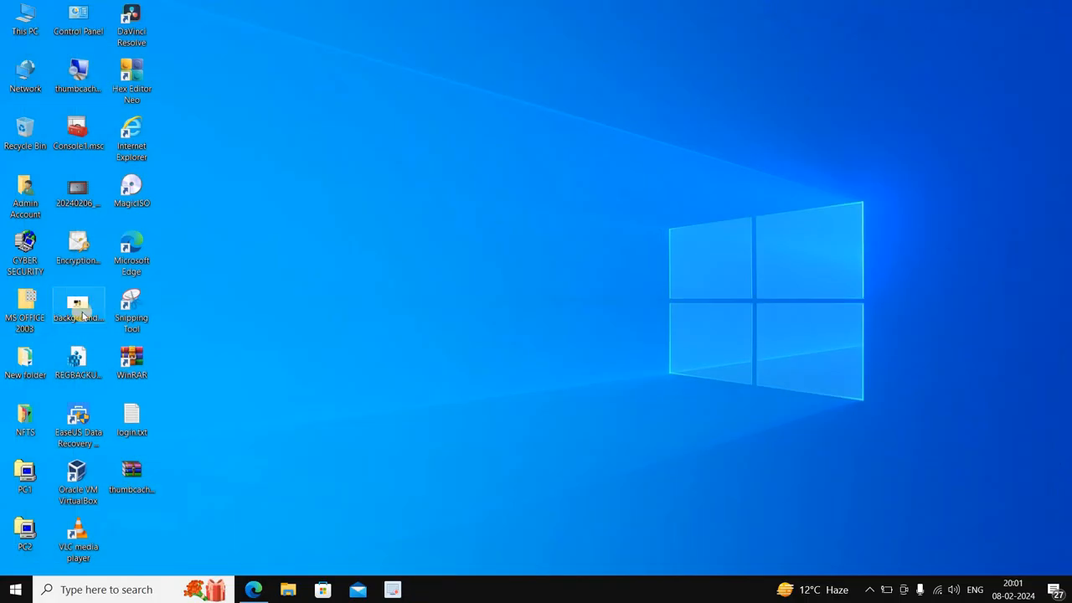
{"action": "right_click", "coordinate": [82, 312]}
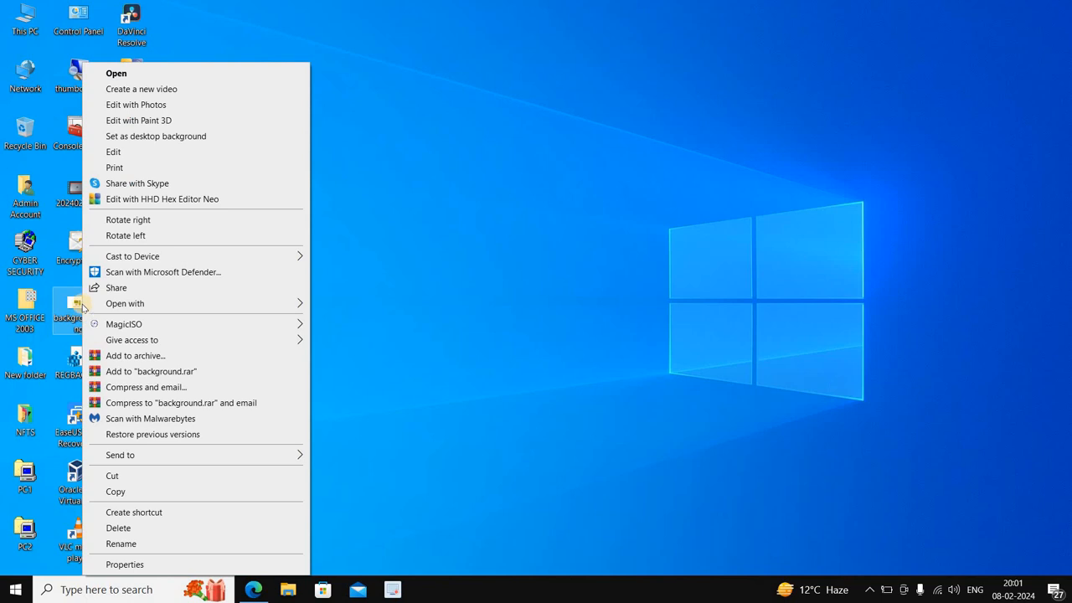
{"action": "left_click", "coordinate": [138, 138]}
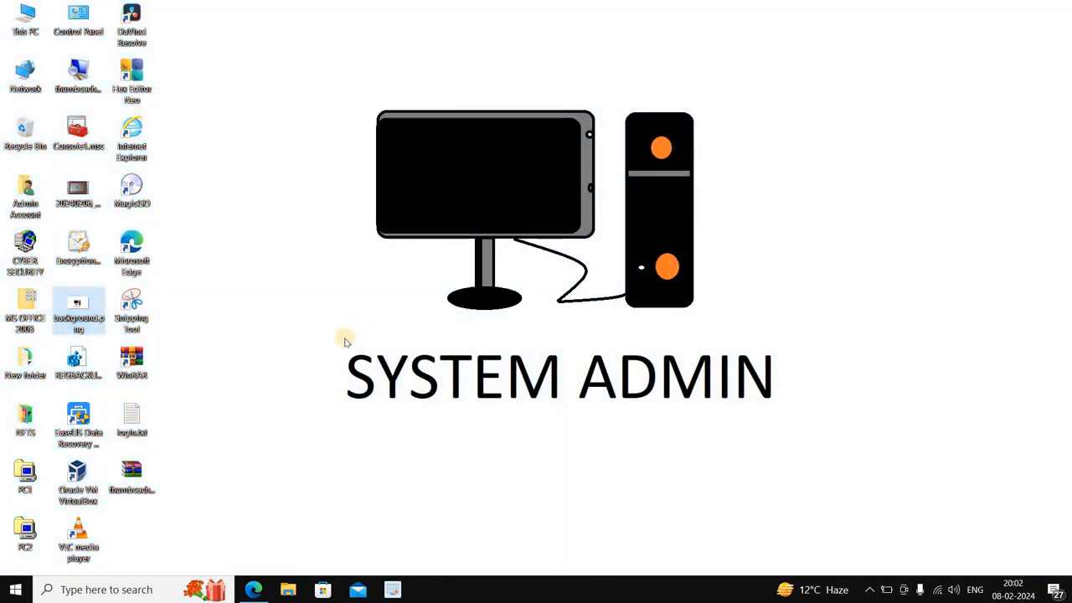
{"action": "left_click", "coordinate": [271, 327]}
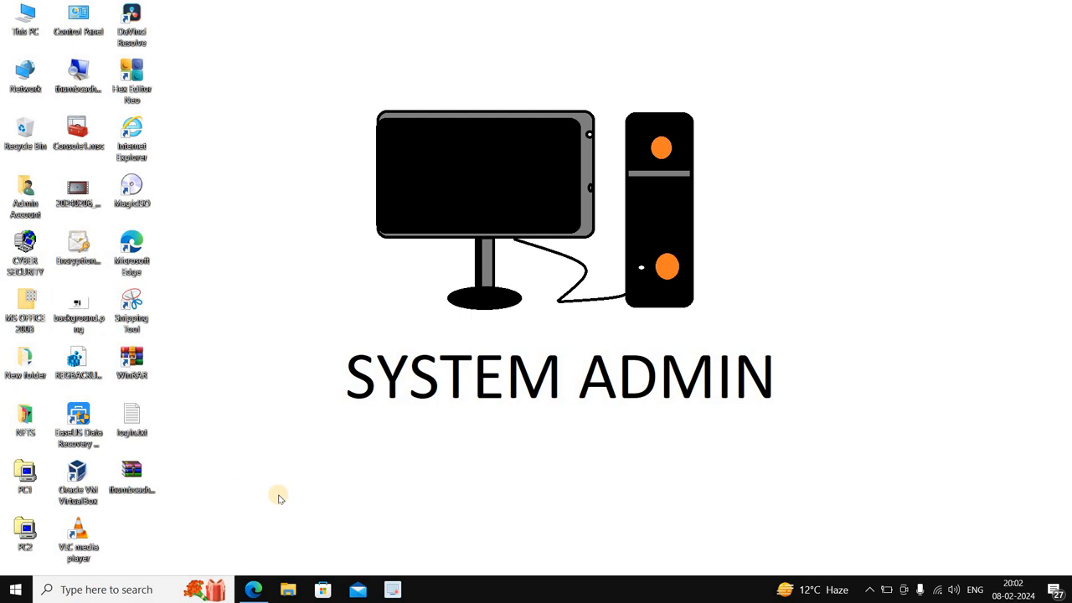
Step: Search Windows for gpedit.msc and open the Local Group Policy Editor
{"action": "left_click", "coordinate": [156, 590]}
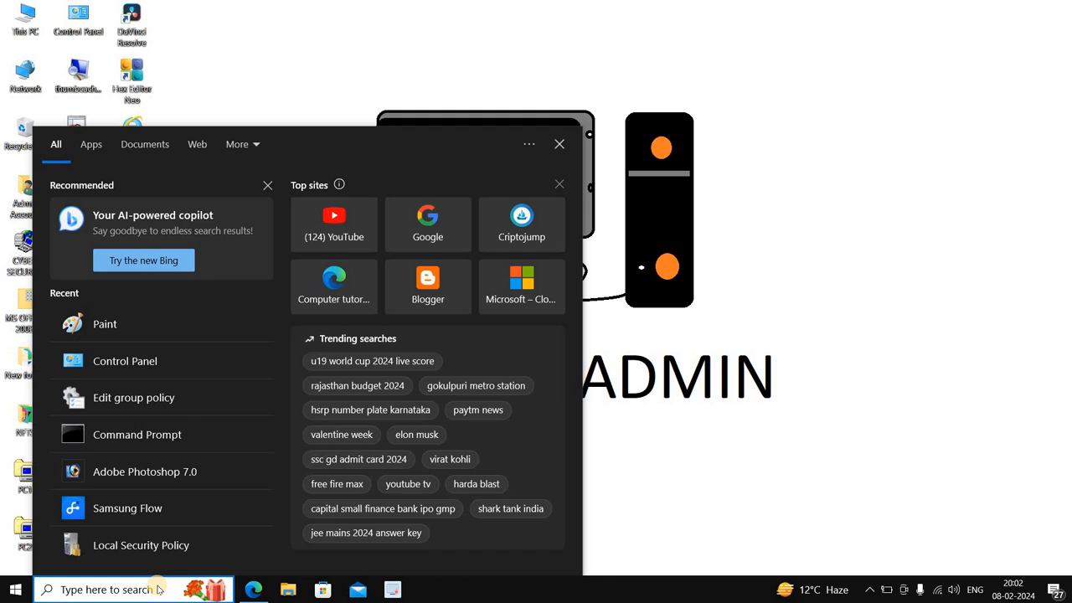
{"action": "type", "text": "gpedkit.msc"}
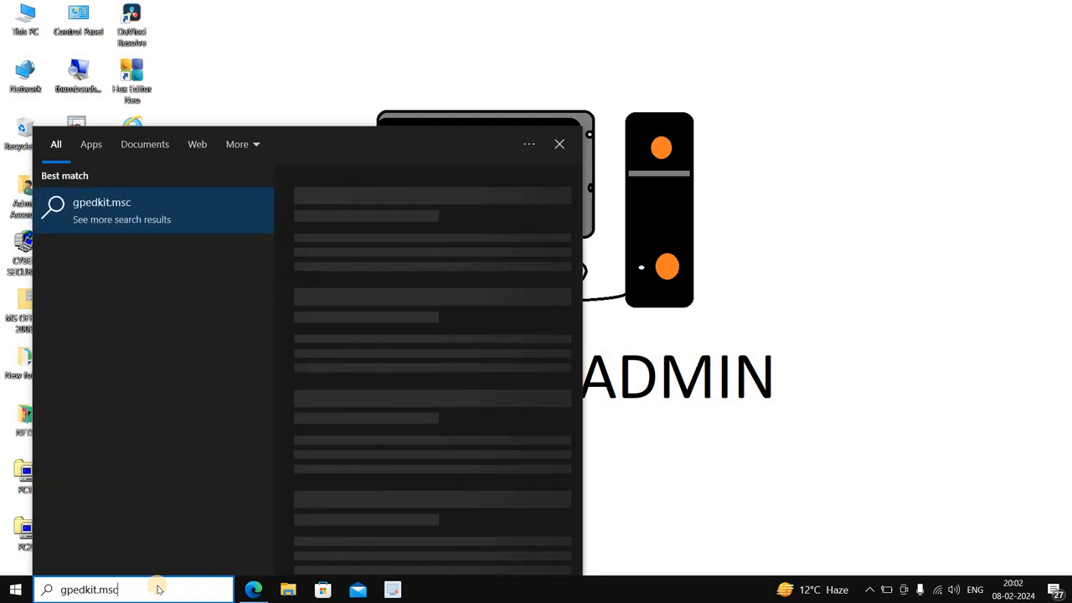
{"action": "key", "text": "BackSpace"}
{"action": "key", "text": "BackSpace"}
{"action": "key", "text": "BackSpace"}
{"action": "key", "text": "BackSpace"}
{"action": "key", "text": "BackSpace"}
{"action": "key", "text": "BackSpace"}
{"action": "key", "text": "BackSpace"}
{"action": "key", "text": "BackSpace"}
{"action": "key", "text": "BackSpace"}
{"action": "type", "text": "gpedkit.msc"}
{"action": "left_click", "coordinate": [94, 589]}
{"action": "key", "text": "BackSpace"}
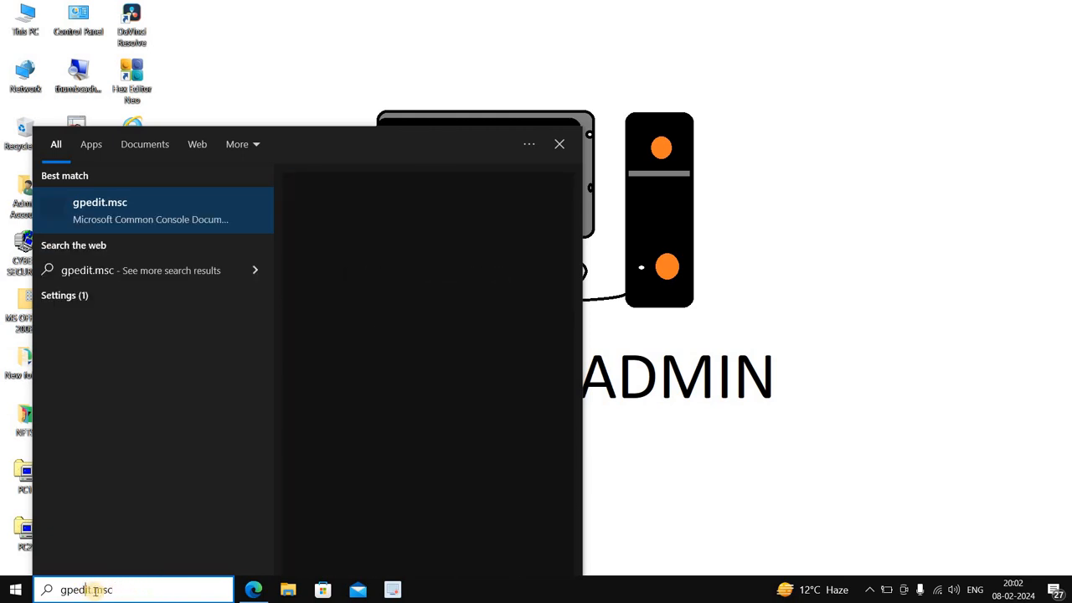
{"action": "left_click", "coordinate": [141, 202]}
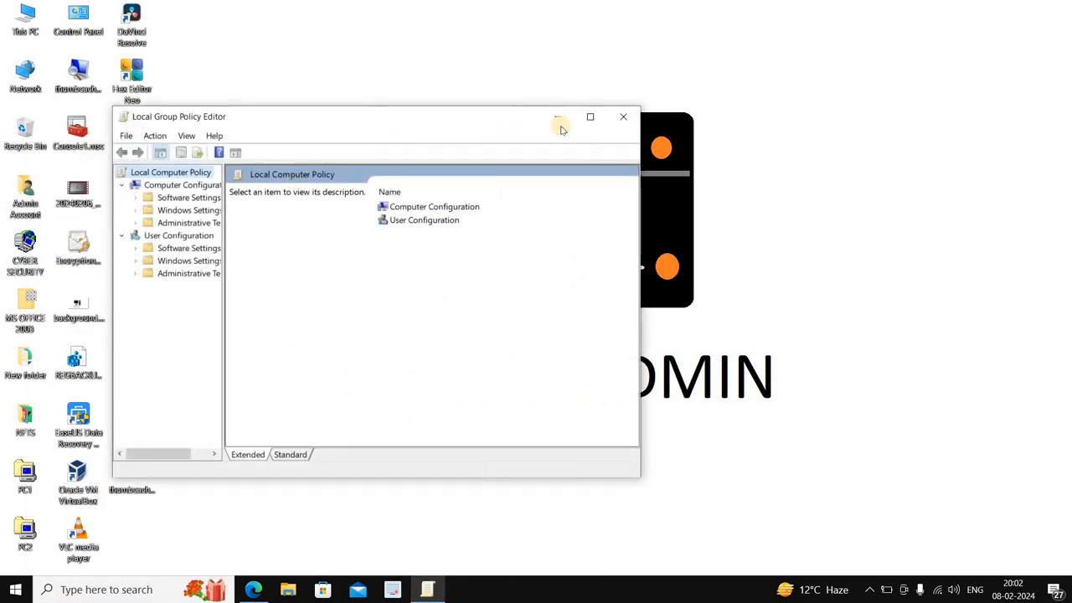
Step: Show the policies under User Configuration > Administrative Templates > Desktop > Desktop in the Standard view
{"action": "left_click_drag", "start_coordinate": [222, 326], "coordinate": [275, 326]}
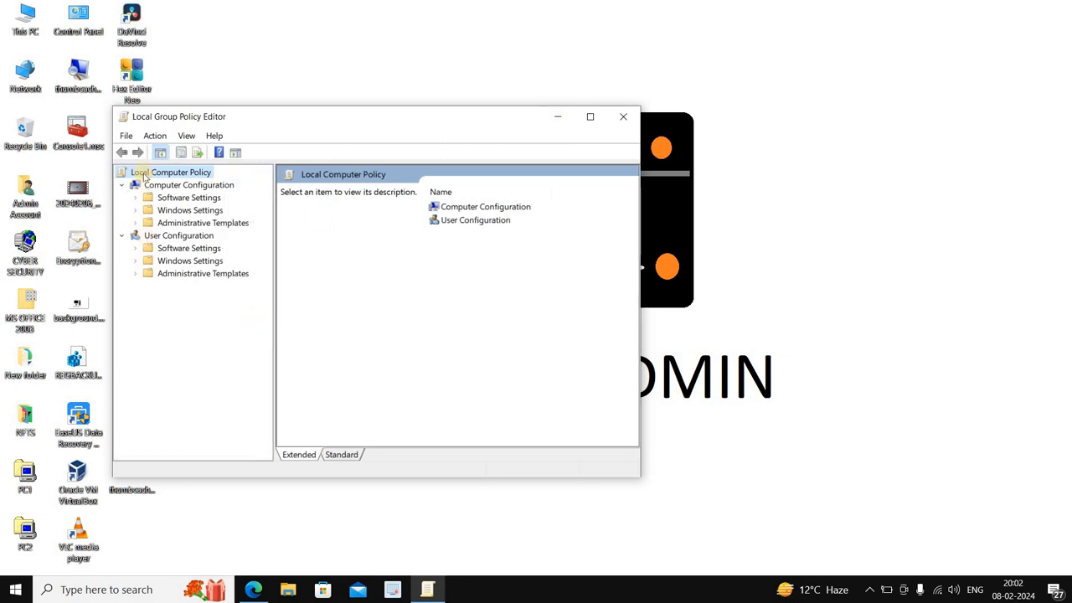
{"action": "left_click", "coordinate": [168, 239]}
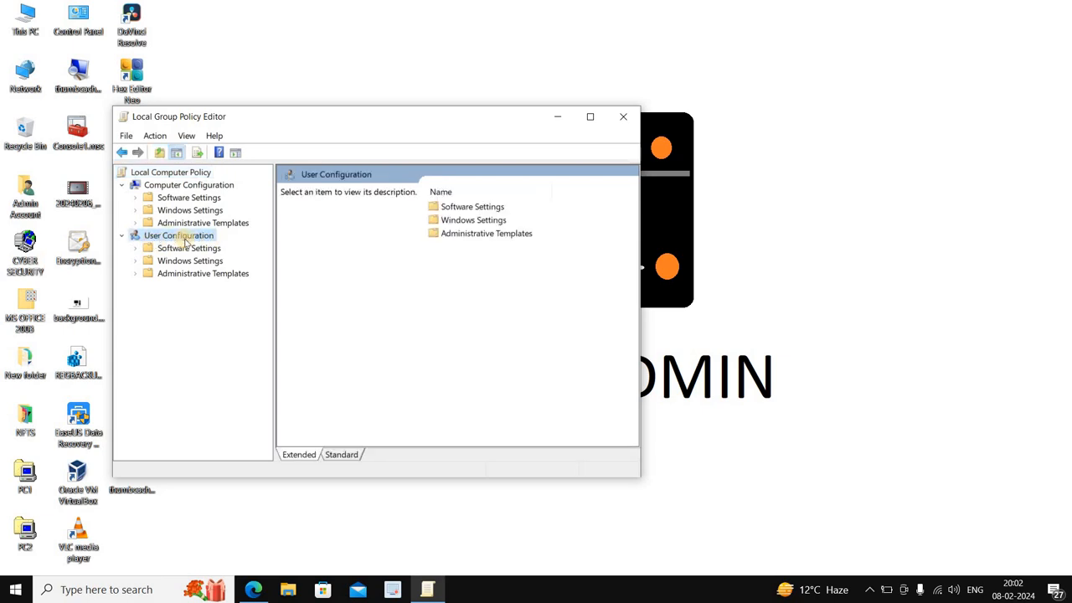
{"action": "left_click", "coordinate": [135, 274]}
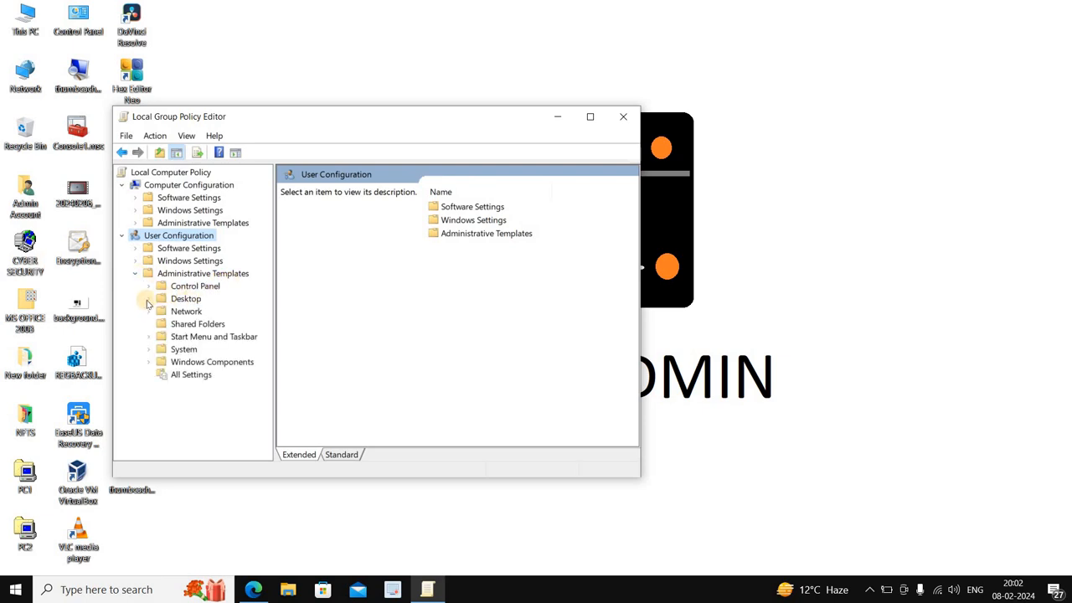
{"action": "left_click", "coordinate": [148, 299]}
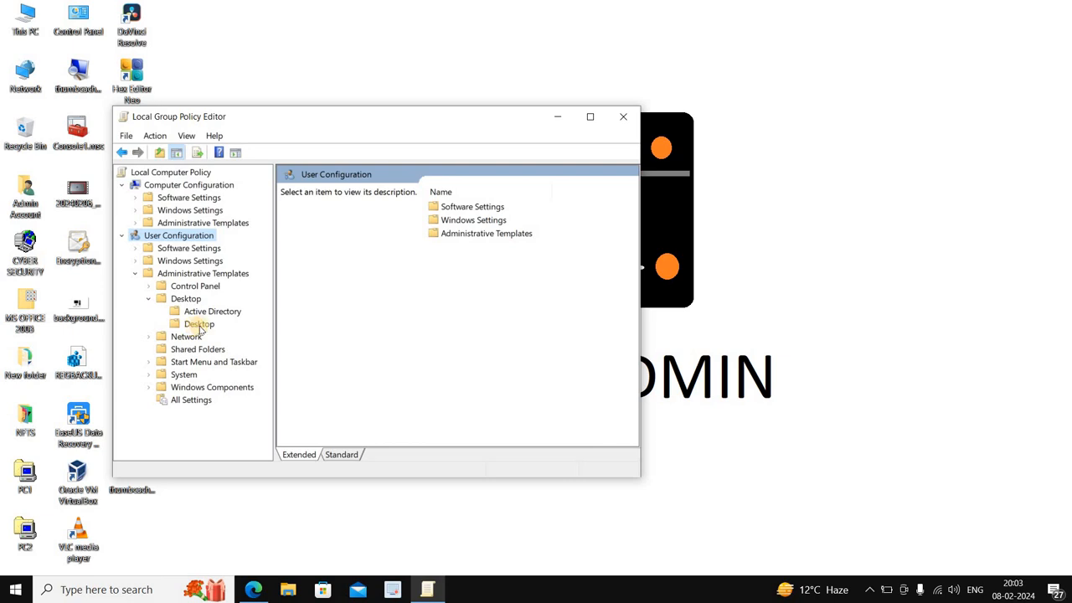
{"action": "left_click", "coordinate": [199, 326]}
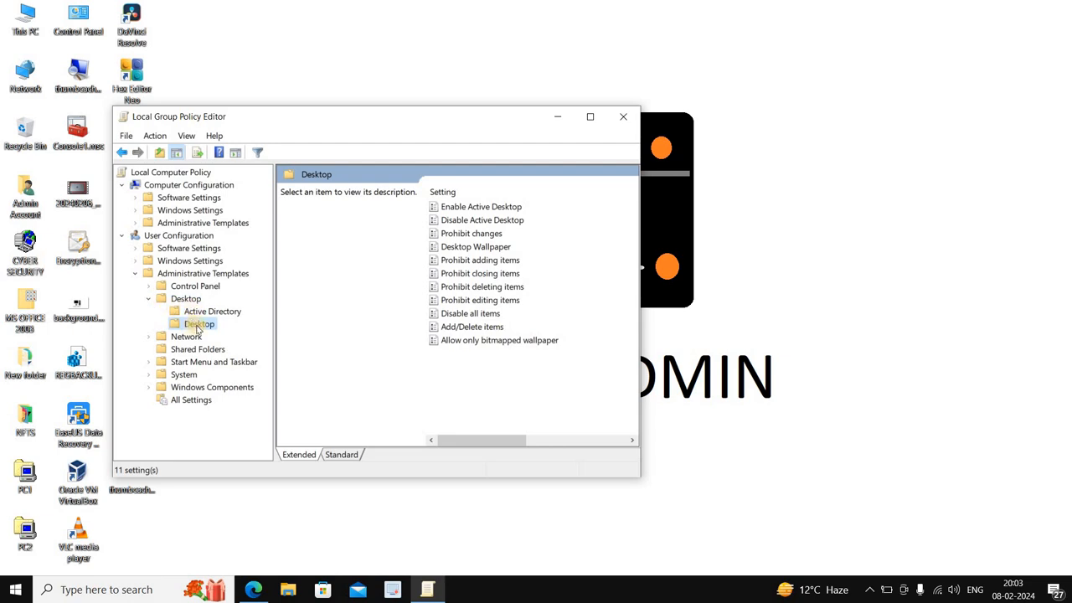
{"action": "left_click", "coordinate": [340, 454]}
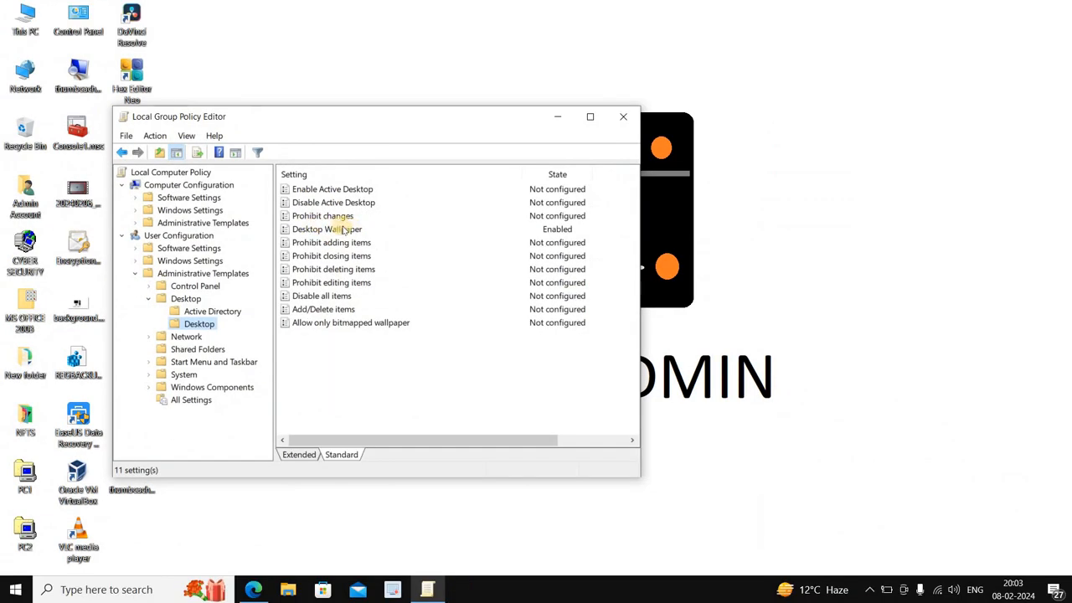
Step: Reset the Desktop Wallpaper policy to Not Configured and save it
{"action": "double_click", "coordinate": [348, 230]}
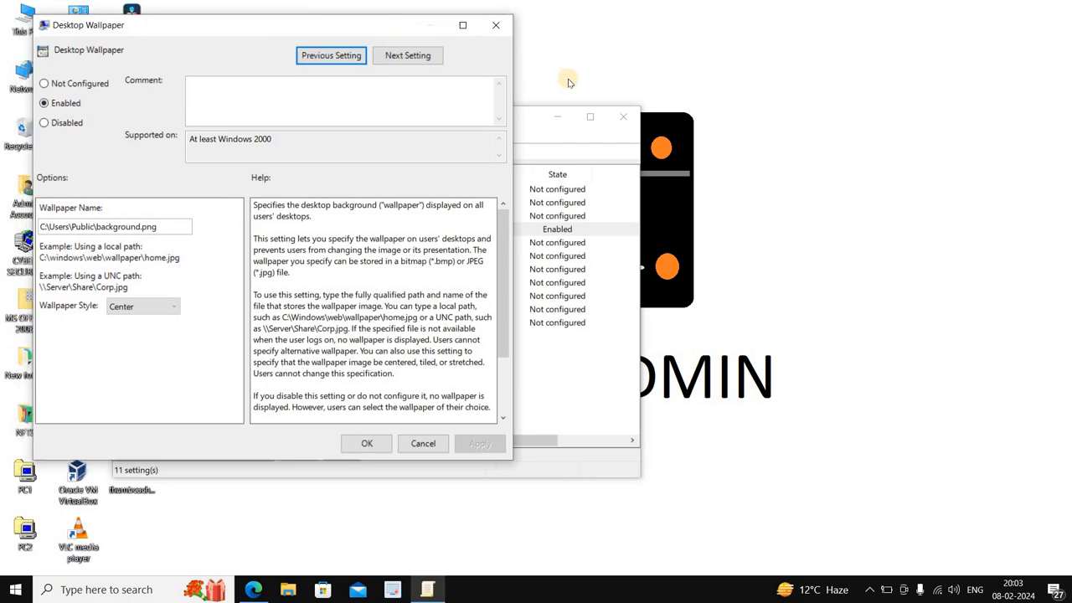
{"action": "left_click_drag", "start_coordinate": [325, 34], "coordinate": [628, 96]}
{"action": "left_click", "coordinate": [338, 168]}
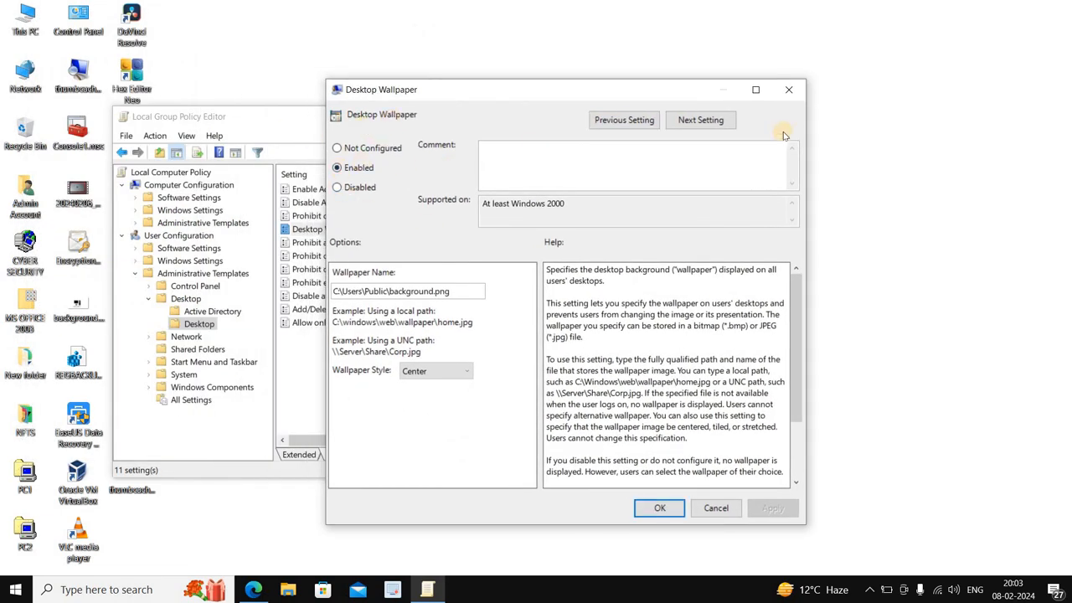
{"action": "left_click", "coordinate": [338, 148]}
{"action": "left_click", "coordinate": [653, 509]}
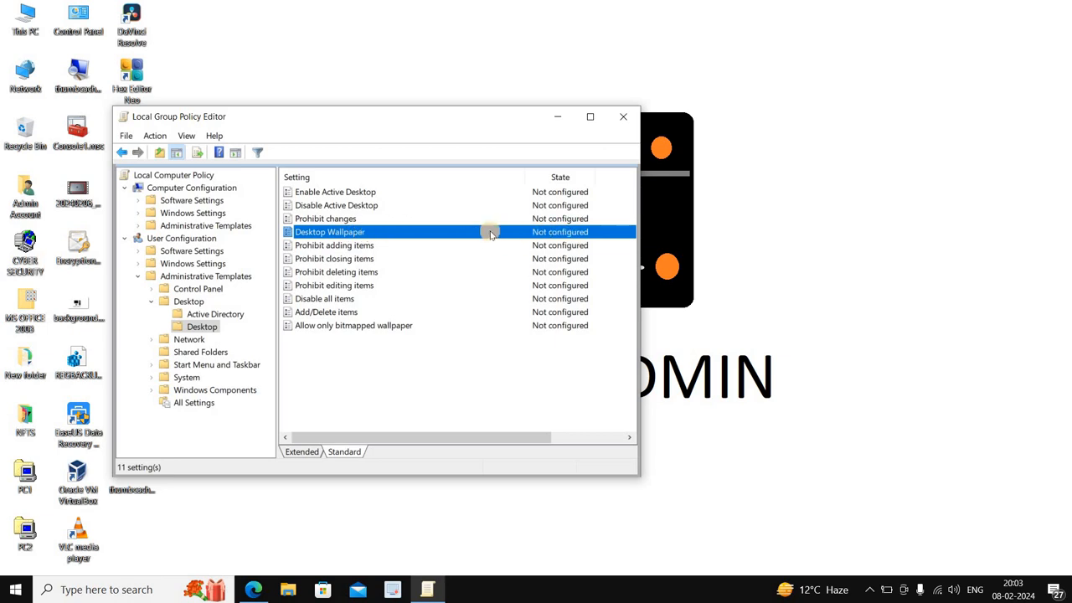
Step: Reopen the Desktop Wallpaper policy and set it to Enabled
{"action": "double_click", "coordinate": [491, 234]}
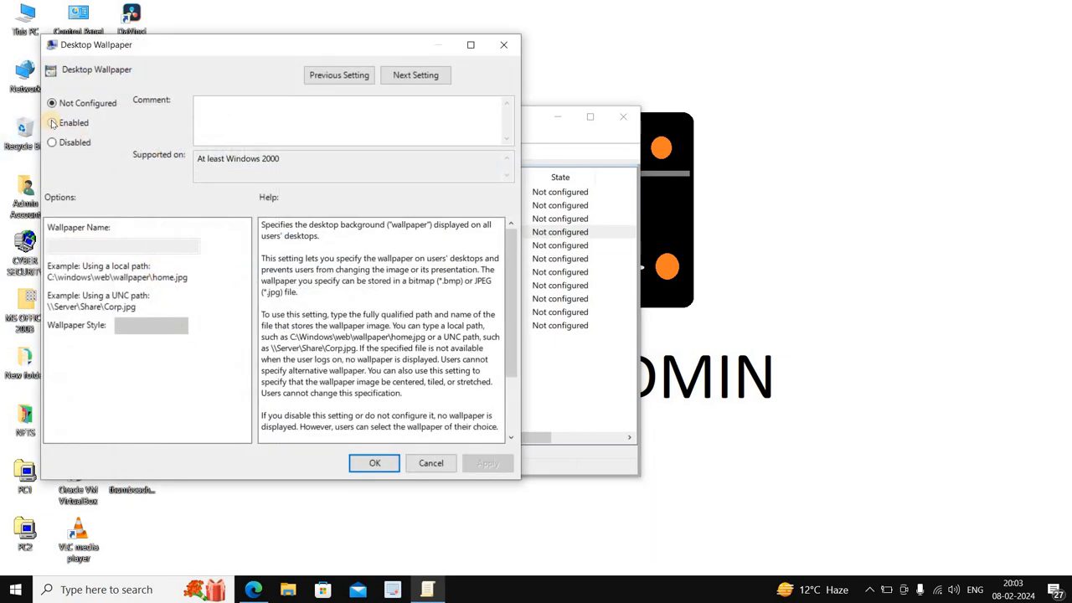
{"action": "left_click", "coordinate": [52, 123]}
{"action": "left_click", "coordinate": [71, 248]}
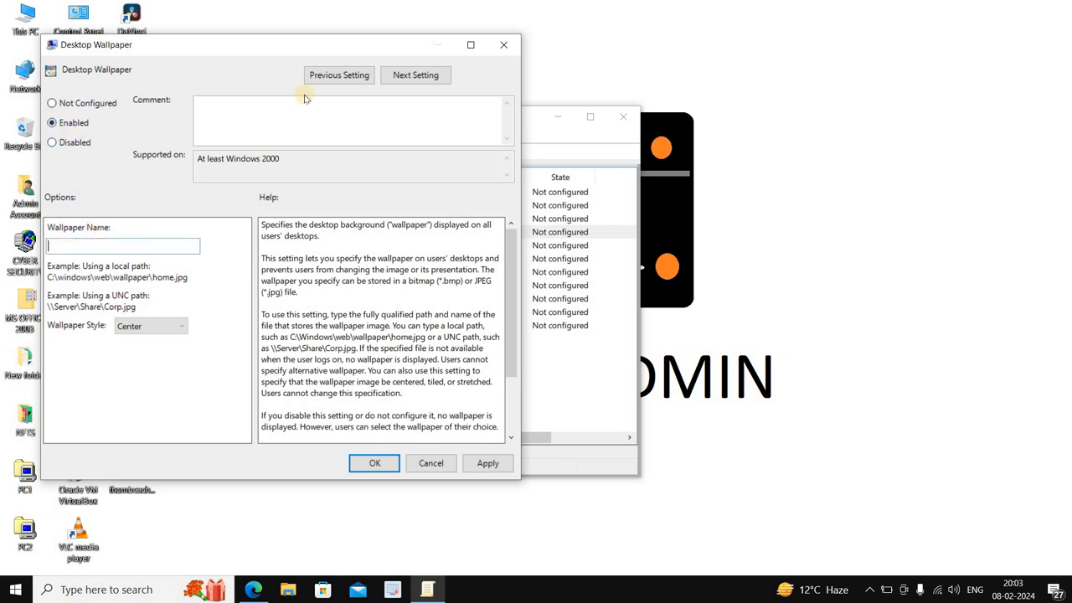
{"action": "left_click_drag", "start_coordinate": [251, 45], "coordinate": [576, 129]}
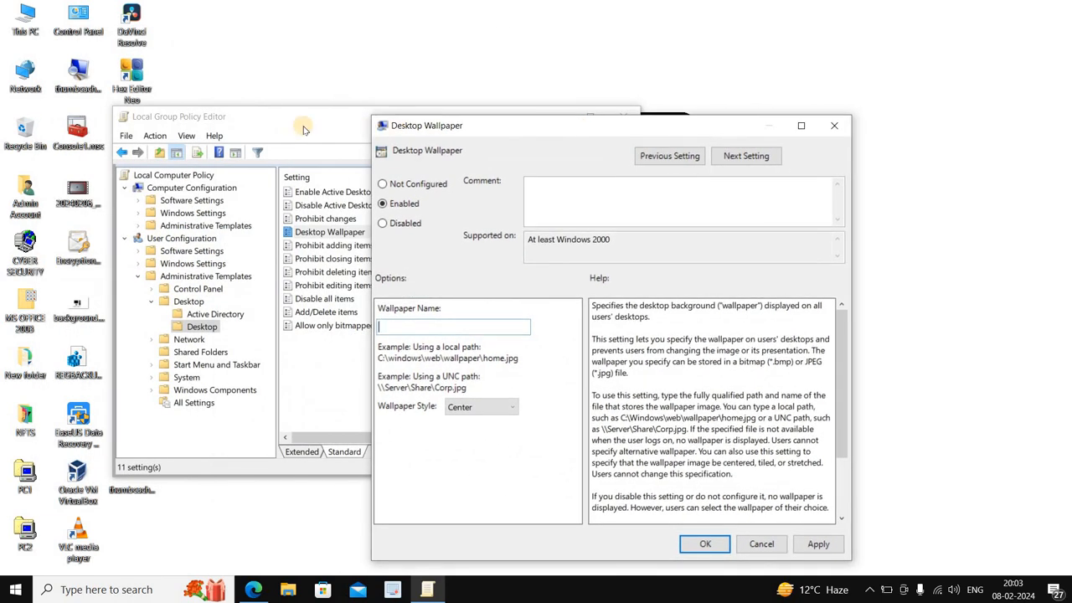
{"action": "left_click", "coordinate": [396, 114]}
Step: Copy the folder location from background.png's properties and paste it as the Wallpaper Name, ending it with a backslash
{"action": "key", "text": "super+d"}
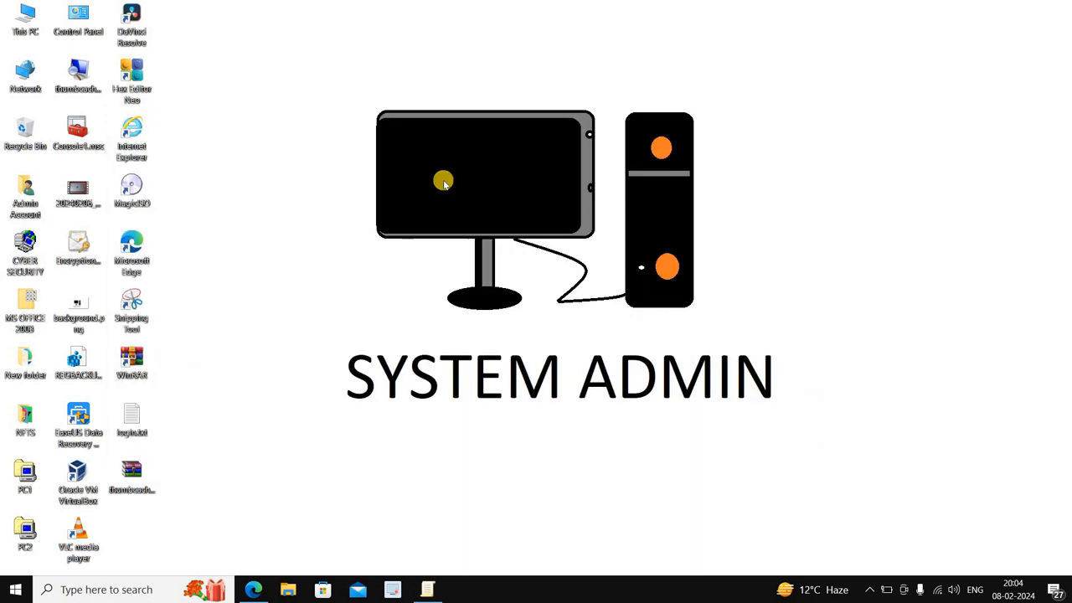
{"action": "right_click", "coordinate": [82, 329]}
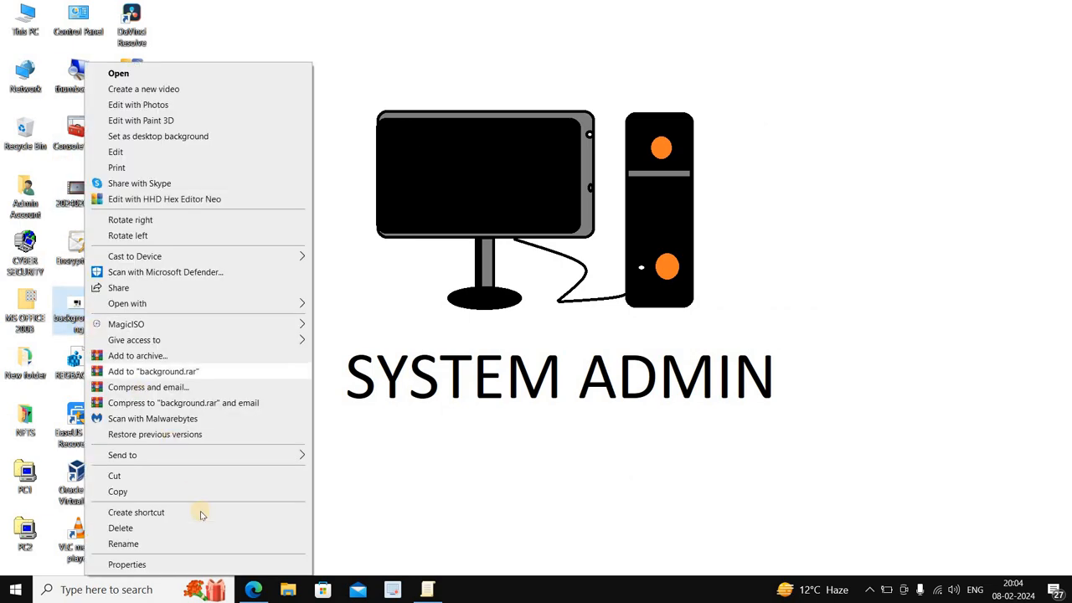
{"action": "left_click", "coordinate": [215, 567]}
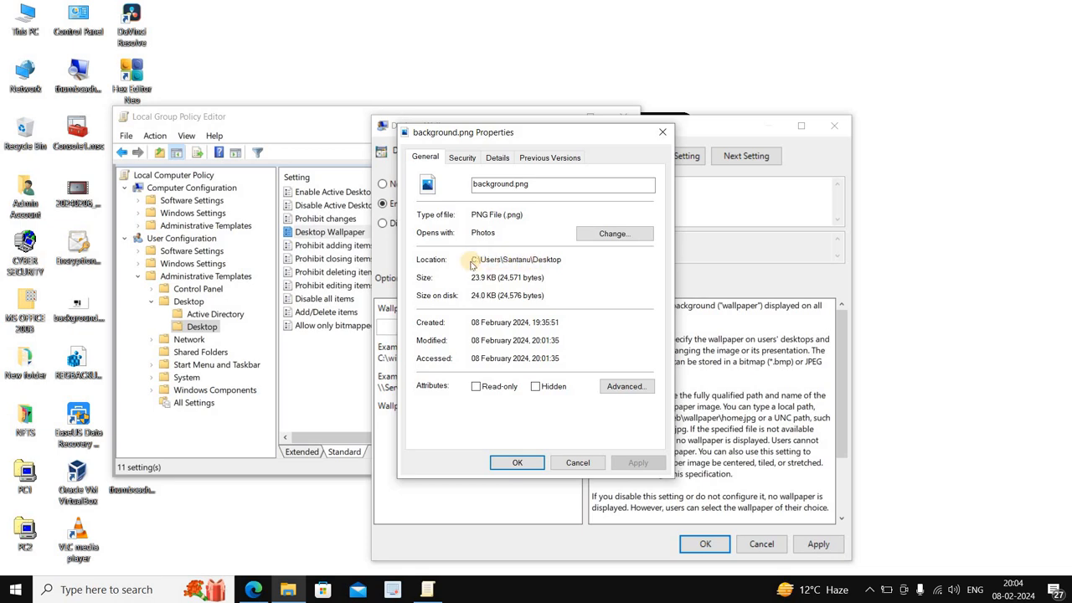
{"action": "left_click_drag", "start_coordinate": [473, 260], "coordinate": [560, 262]}
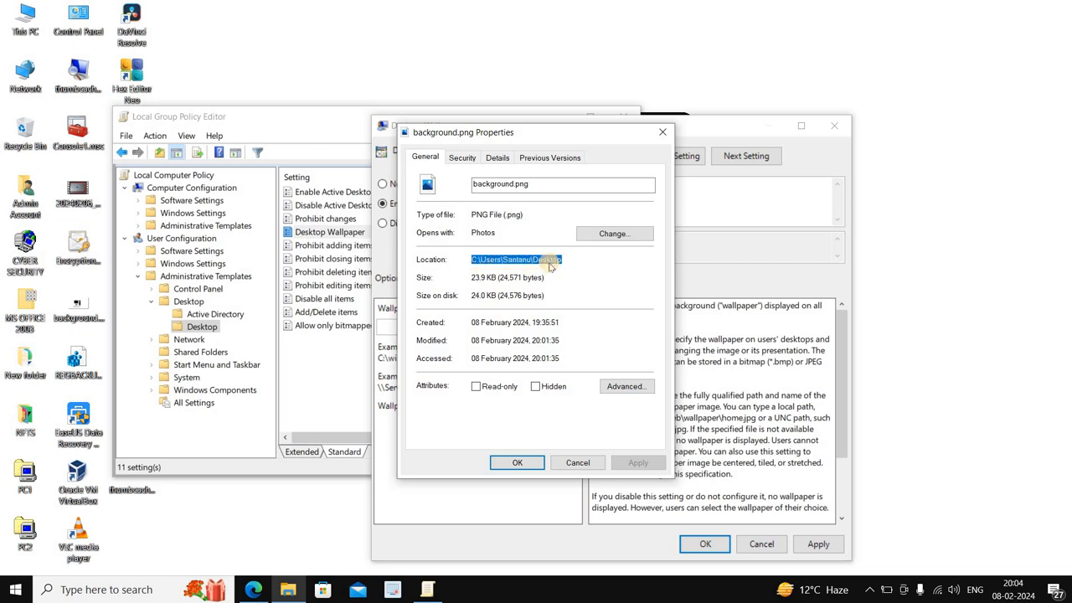
{"action": "right_click", "coordinate": [561, 262]}
{"action": "left_click", "coordinate": [569, 301]}
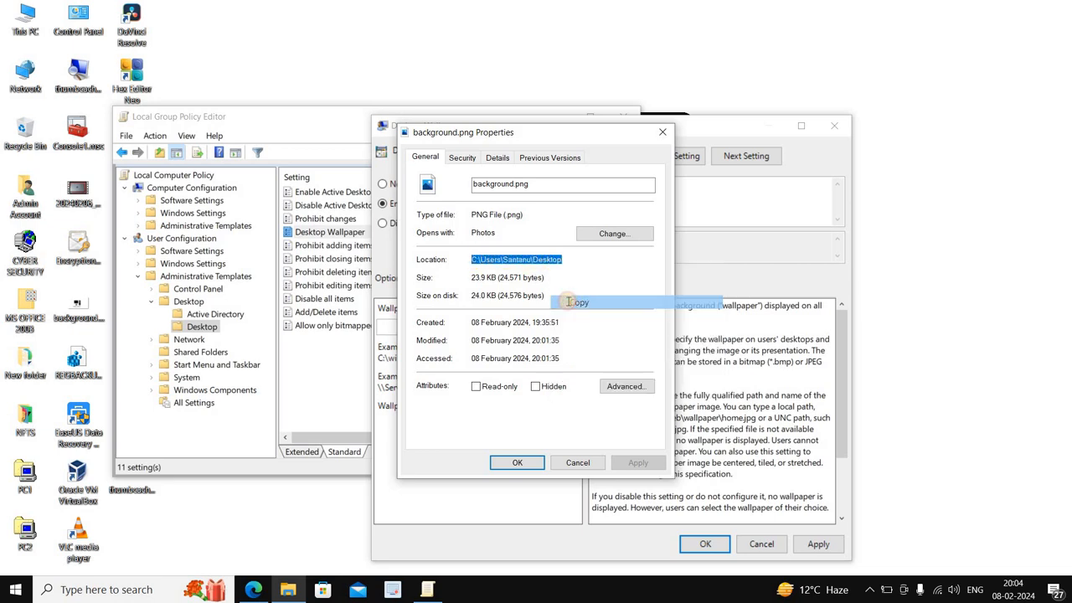
{"action": "left_click", "coordinate": [663, 132]}
{"action": "right_click", "coordinate": [401, 323]}
{"action": "left_click", "coordinate": [442, 384]}
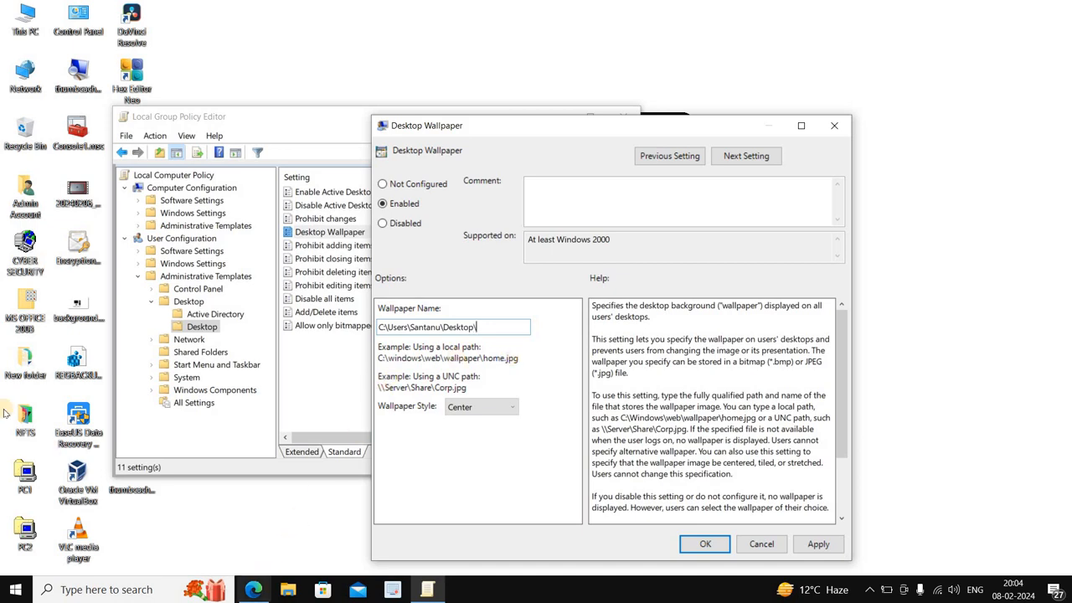
Step: Append the file name background.png, copied from the file's properties, to the Wallpaper Name path and keep the Wallpaper Style at Center
{"action": "right_click", "coordinate": [78, 311]}
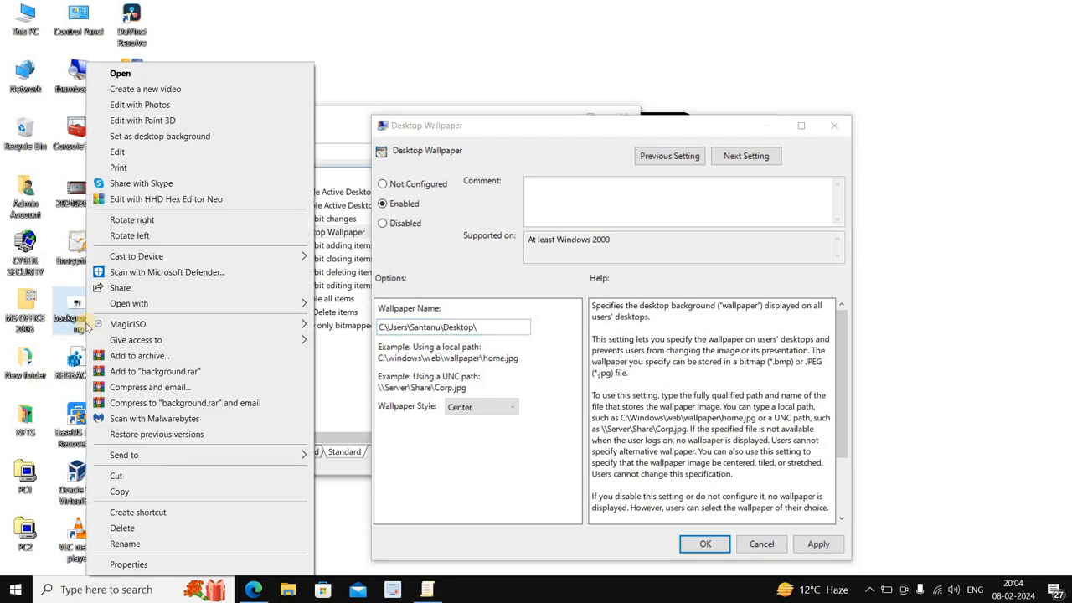
{"action": "left_click", "coordinate": [161, 564]}
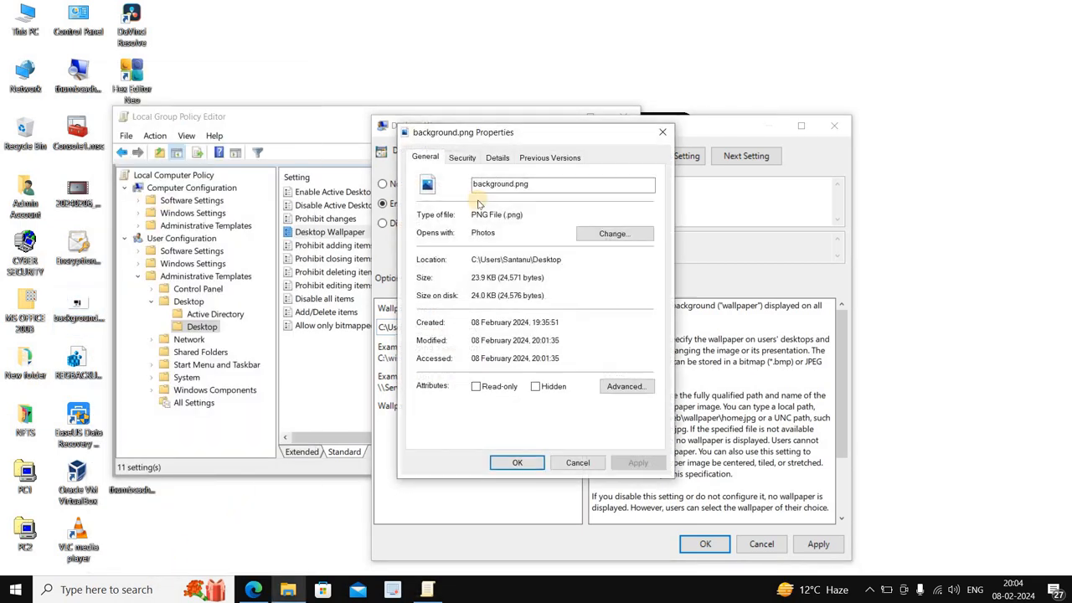
{"action": "double_click", "coordinate": [529, 185]}
{"action": "right_click", "coordinate": [532, 187]}
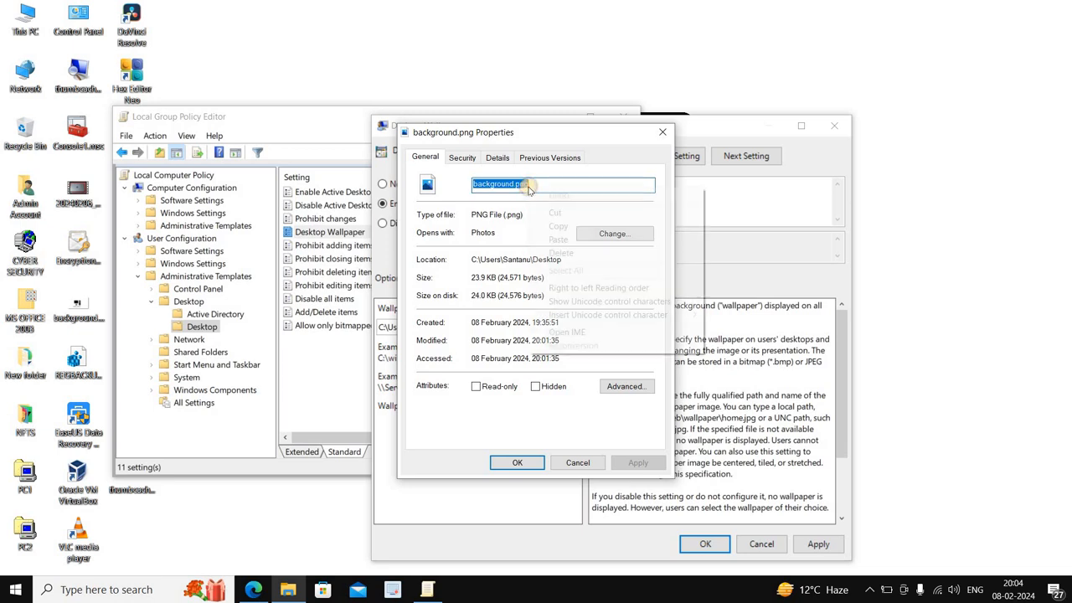
{"action": "left_click", "coordinate": [559, 226]}
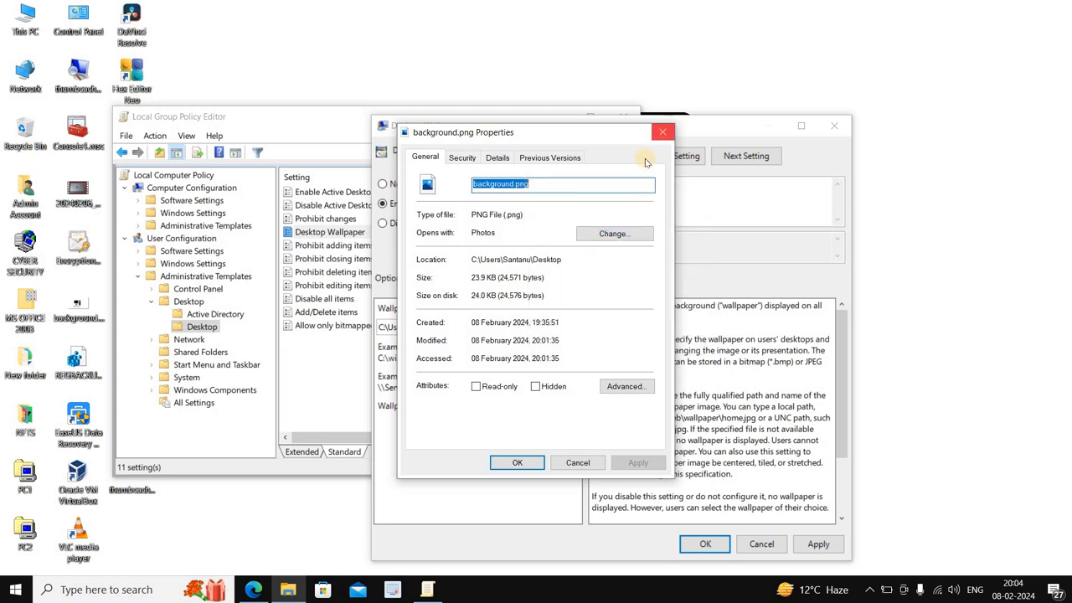
{"action": "left_click", "coordinate": [663, 131]}
{"action": "right_click", "coordinate": [494, 329]}
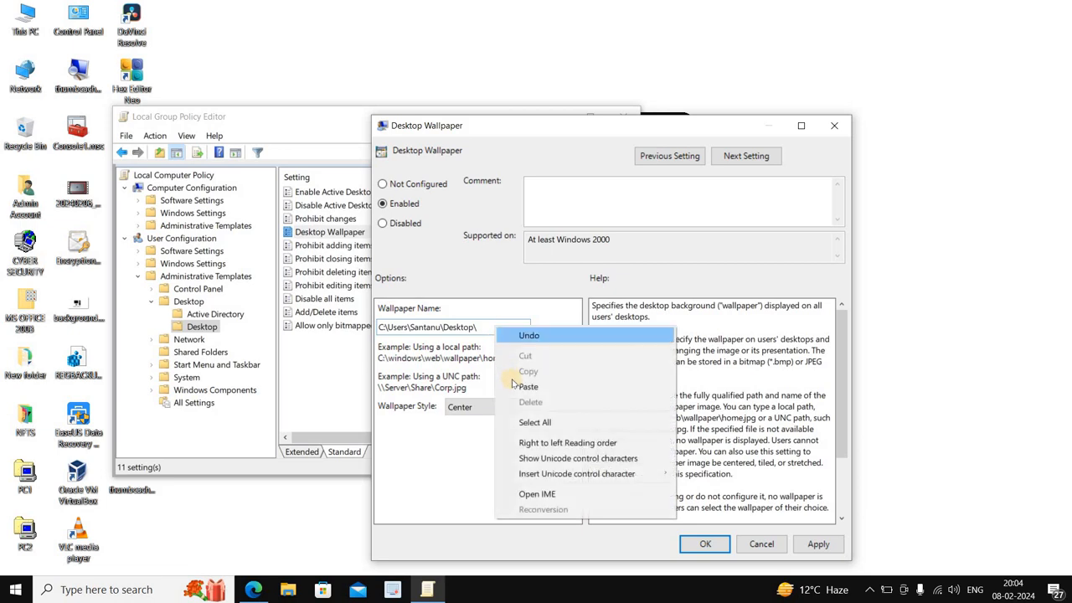
{"action": "left_click", "coordinate": [513, 383]}
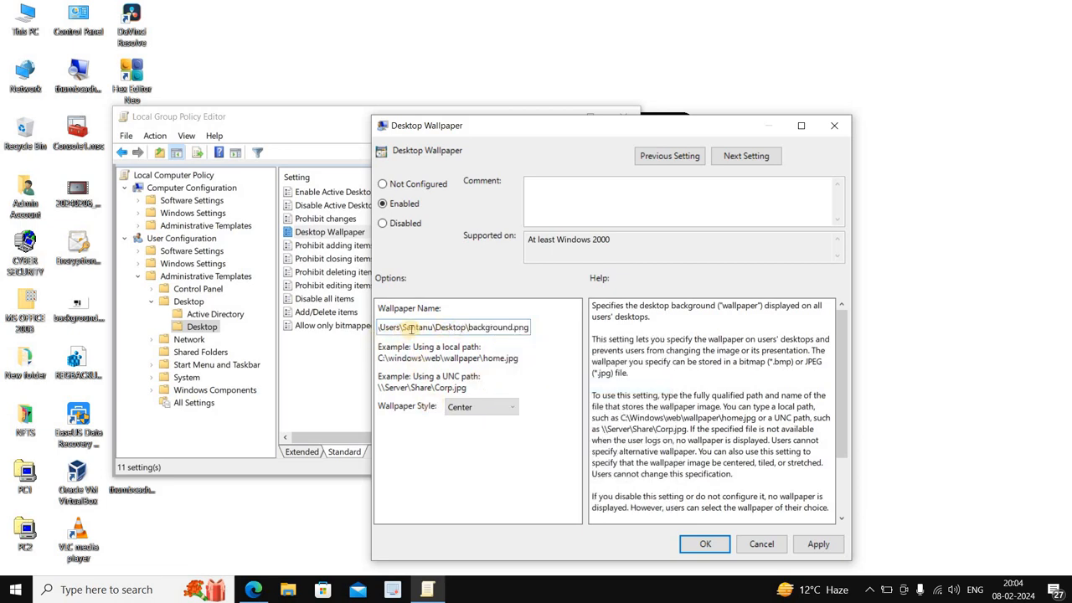
{"action": "key", "text": "Home"}
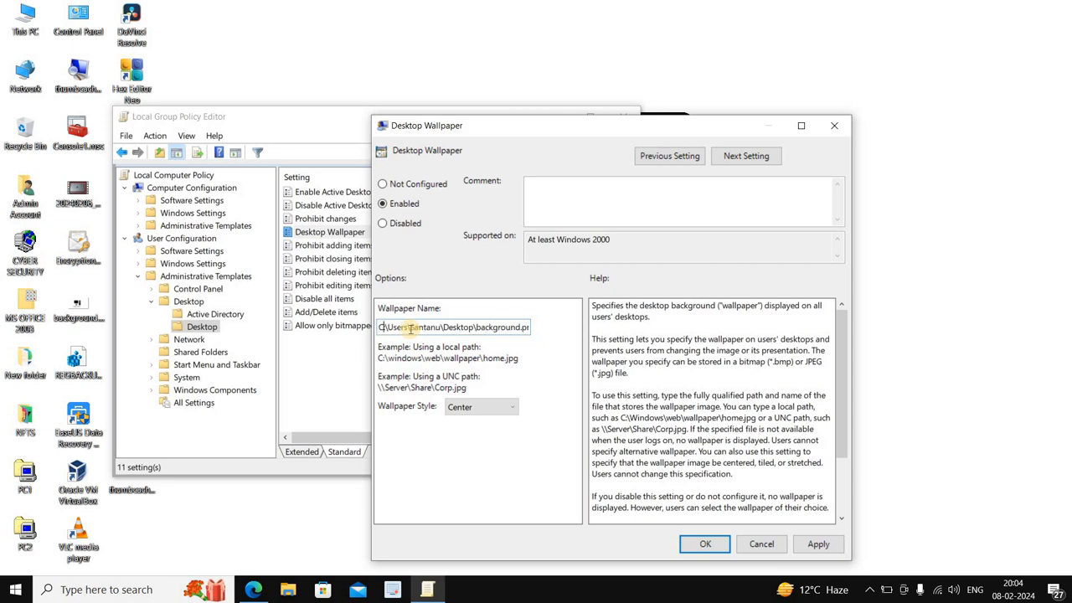
{"action": "key", "text": "End"}
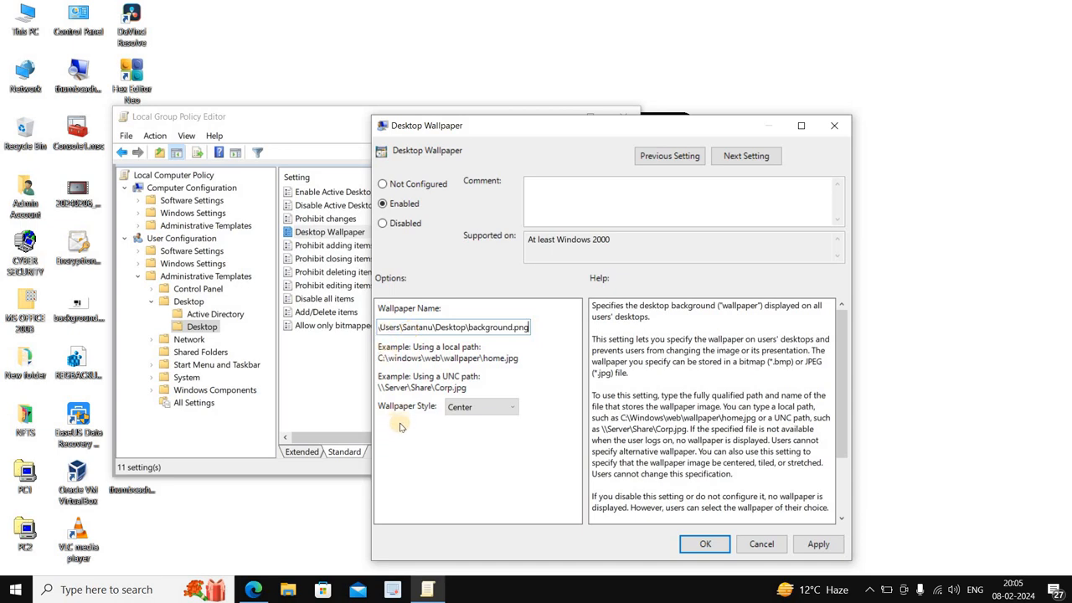
{"action": "left_click", "coordinate": [490, 407]}
{"action": "left_click", "coordinate": [479, 408]}
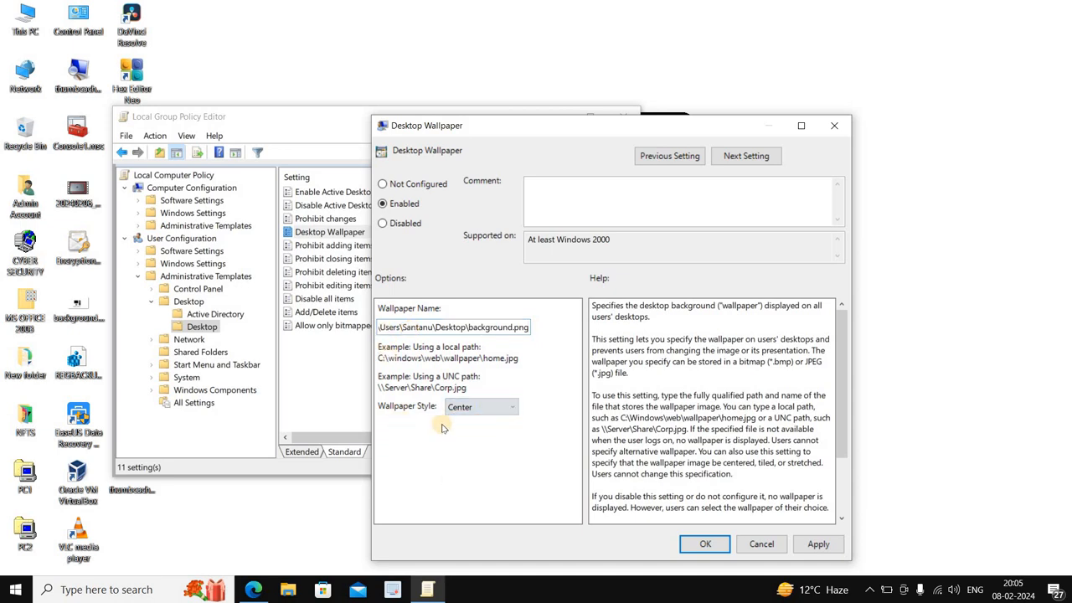
Step: Keep the Wallpaper Style at Center, apply and save the Desktop Wallpaper policy, and close the Local Group Policy Editor
{"action": "left_click", "coordinate": [486, 407]}
{"action": "left_click", "coordinate": [480, 421]}
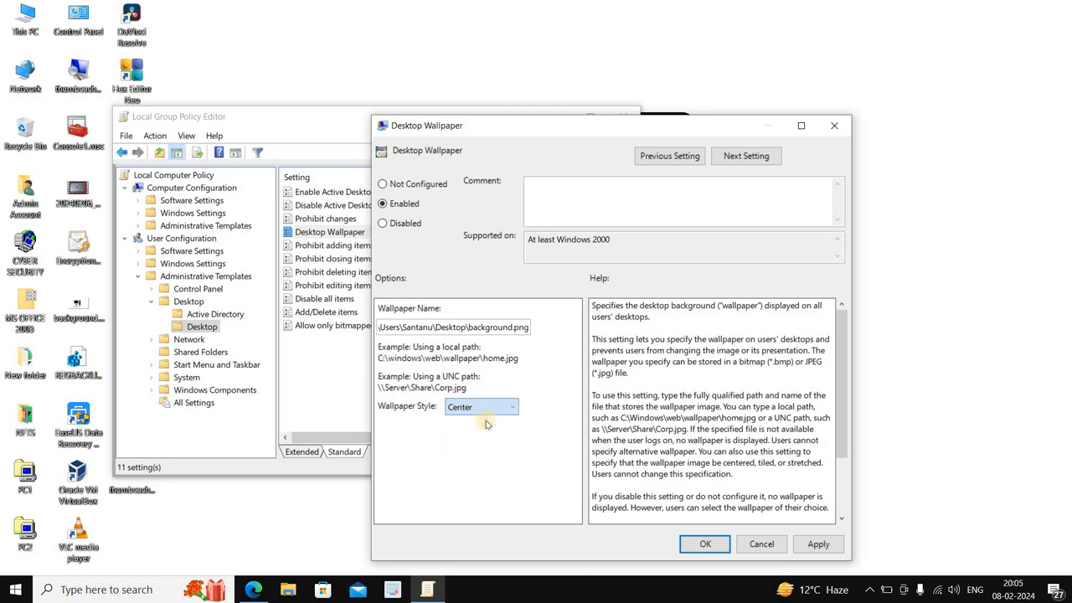
{"action": "left_click", "coordinate": [819, 545]}
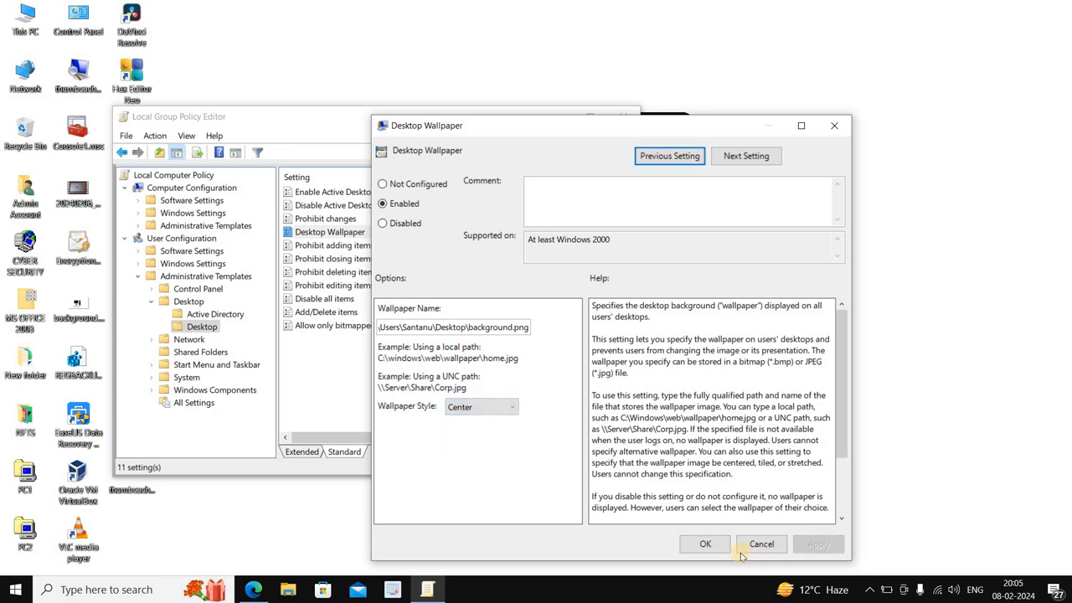
{"action": "left_click", "coordinate": [706, 545]}
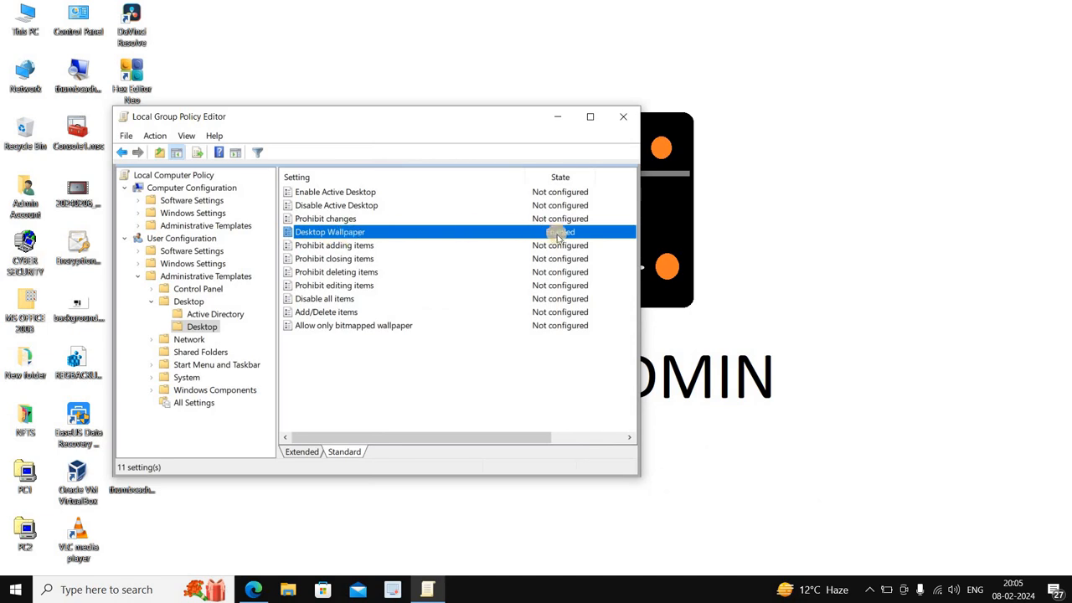
{"action": "left_click", "coordinate": [627, 118]}
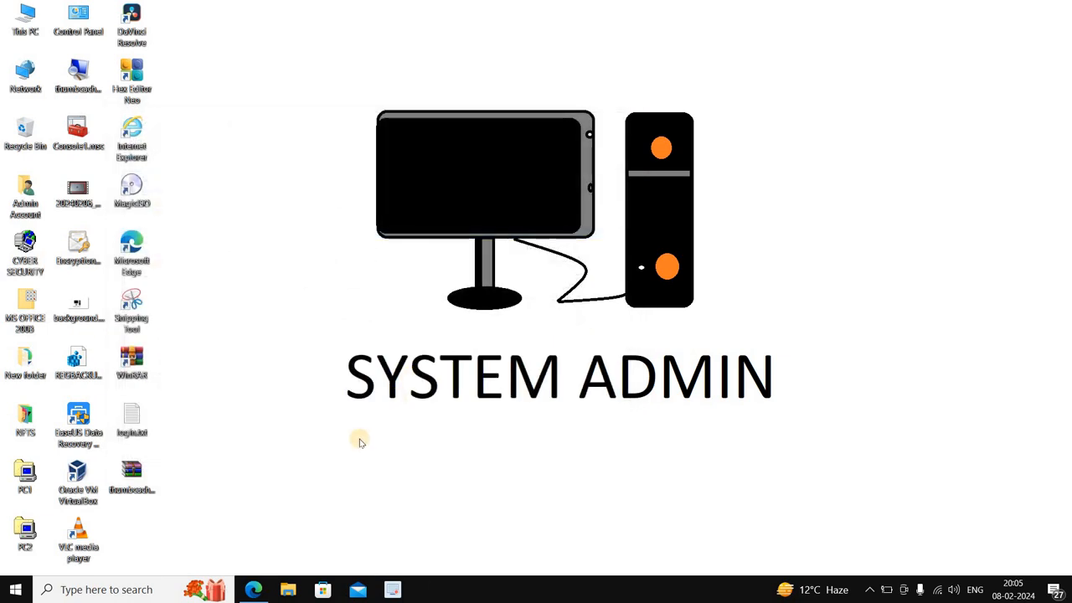
{"action": "key", "text": "super+r"}
{"action": "type", "text": "cmd"}
{"action": "key", "text": "Return"}
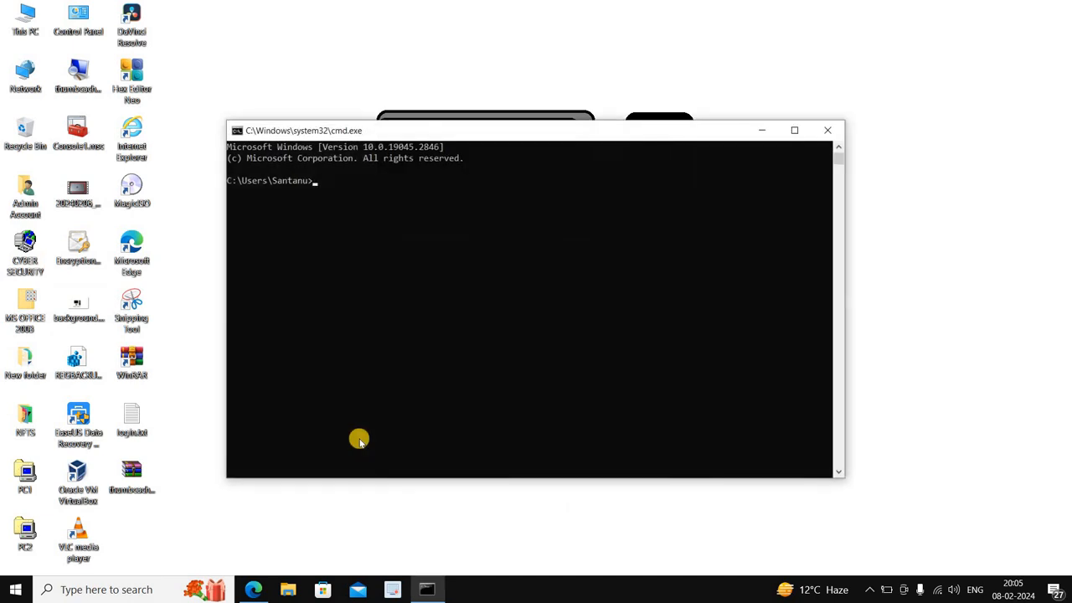
{"action": "left_click", "coordinate": [828, 132]}
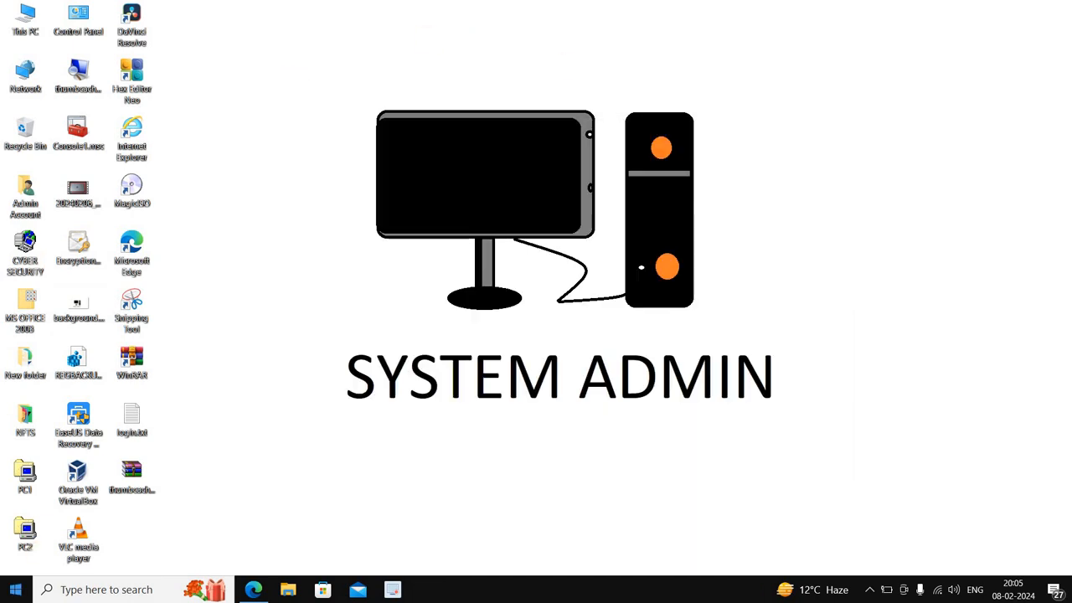
Step: Run Command Prompt as administrator, force a policy refresh with gpupdate /force, and close the console once it finishes
{"action": "left_click", "coordinate": [94, 586]}
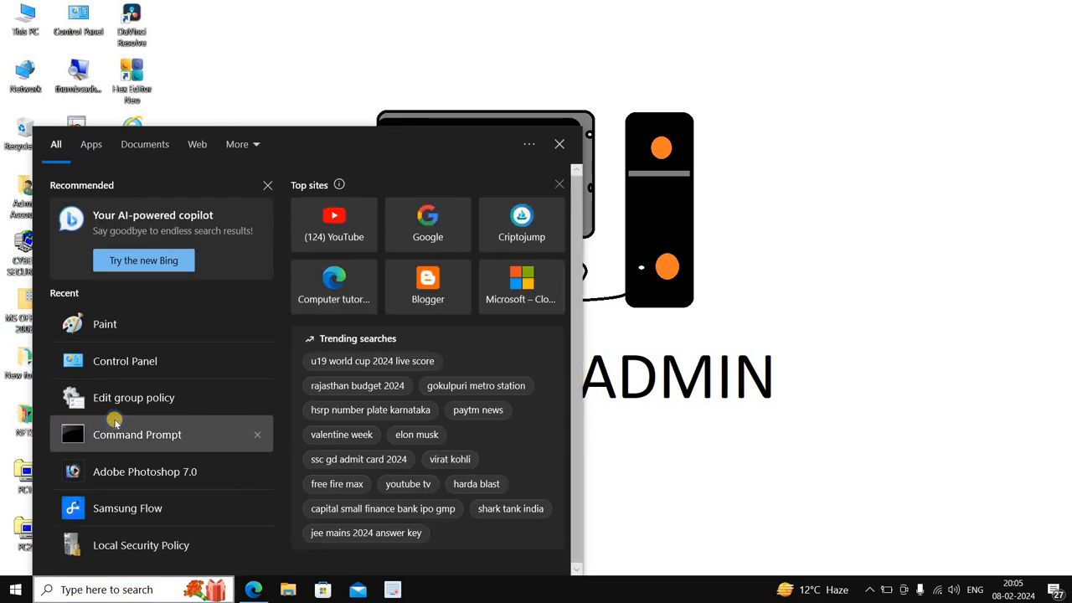
{"action": "right_click", "coordinate": [113, 422]}
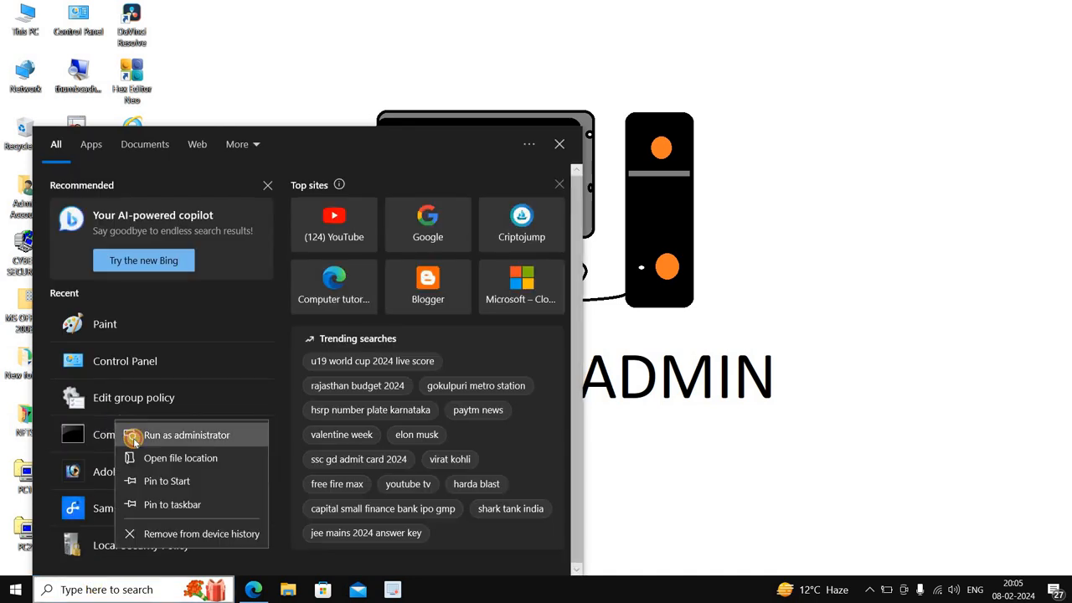
{"action": "left_click", "coordinate": [138, 436]}
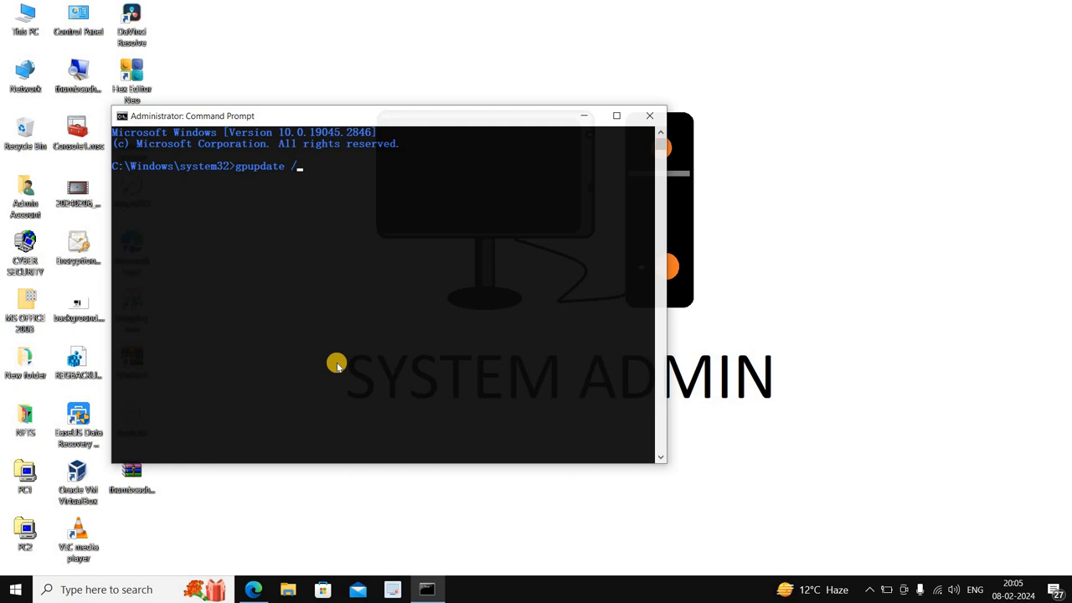
{"action": "type", "text": "e"}
{"action": "key", "text": "Return"}
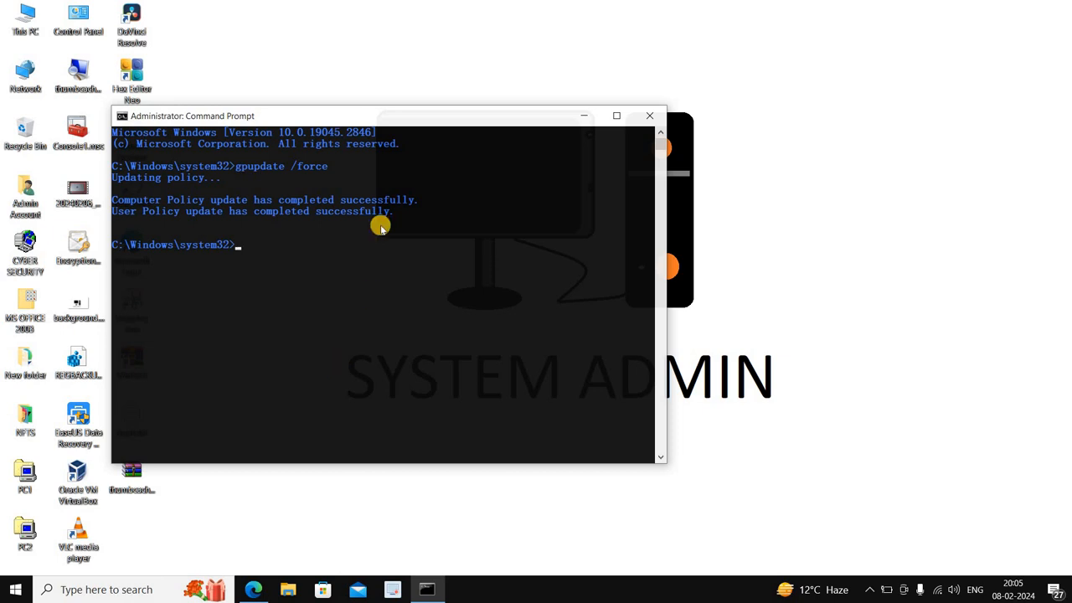
{"action": "left_click_drag", "start_coordinate": [392, 123], "coordinate": [642, 156]}
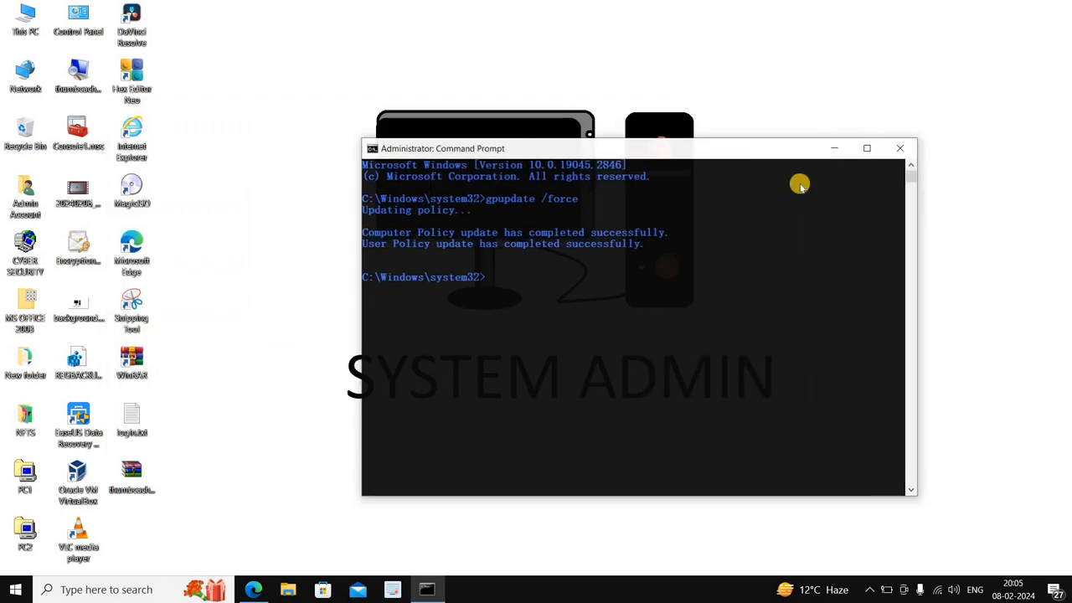
{"action": "left_click", "coordinate": [900, 148]}
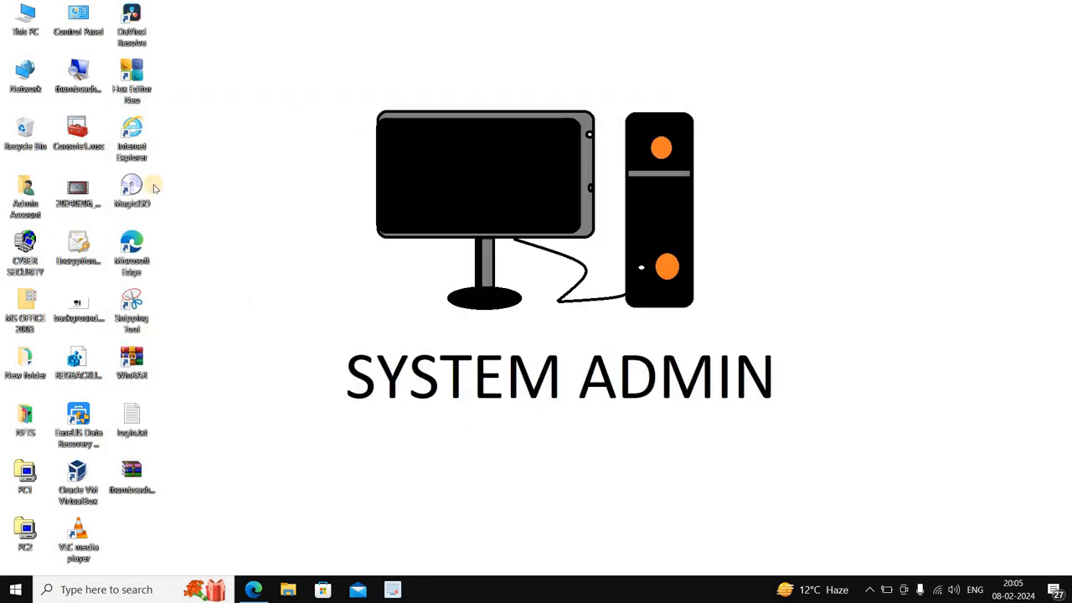
Step: Open the Background page of the Personalization settings, examine which wallpaper options can be edited, and close Settings
{"action": "left_click", "coordinate": [14, 591]}
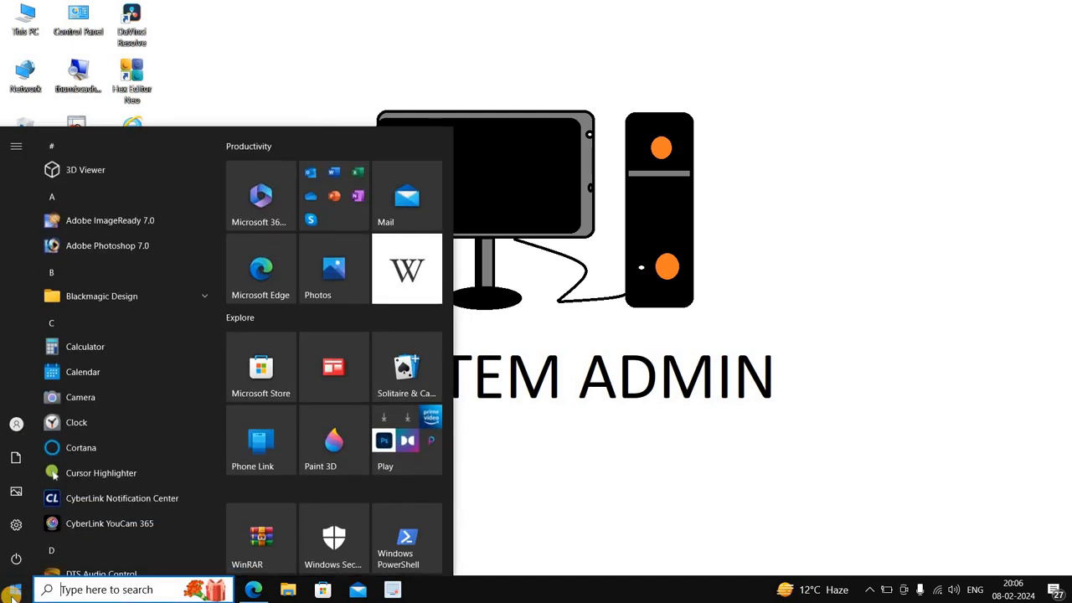
{"action": "left_click", "coordinate": [15, 530]}
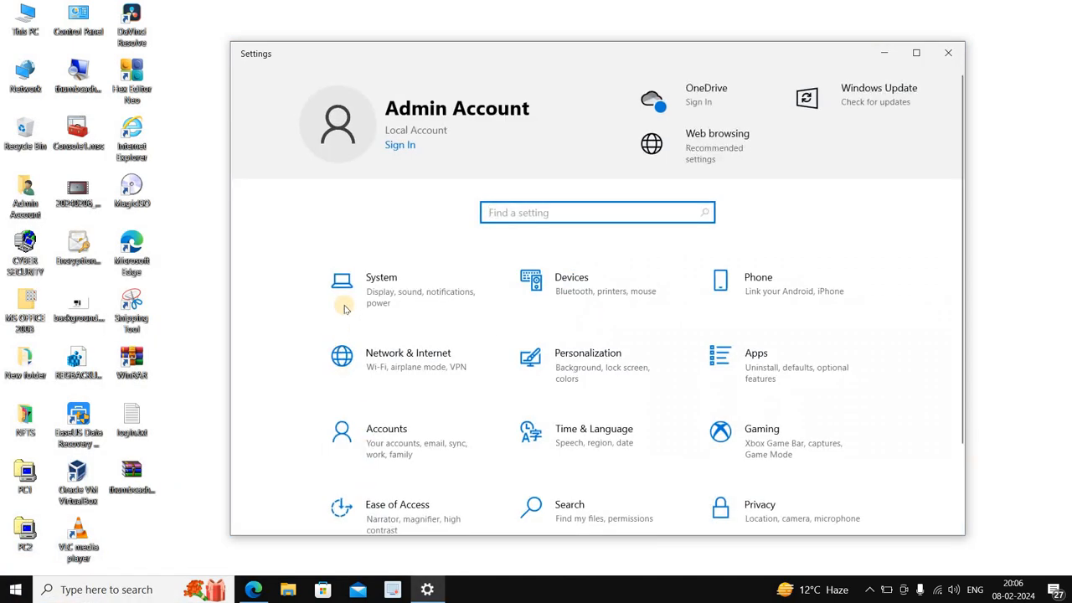
{"action": "left_click", "coordinate": [388, 295]}
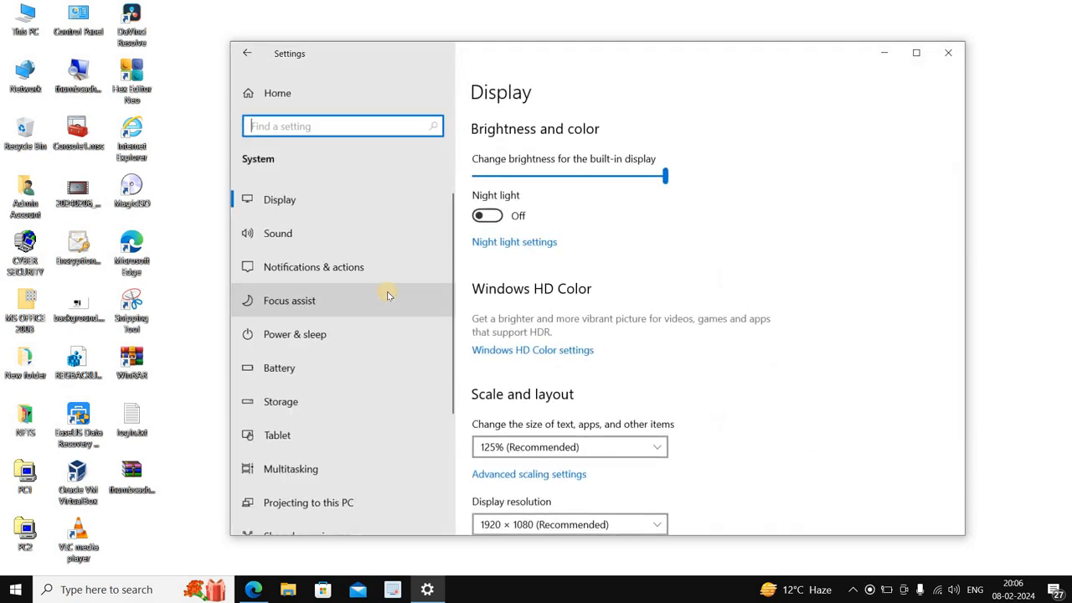
{"action": "left_click", "coordinate": [247, 53]}
{"action": "left_click", "coordinate": [596, 375]}
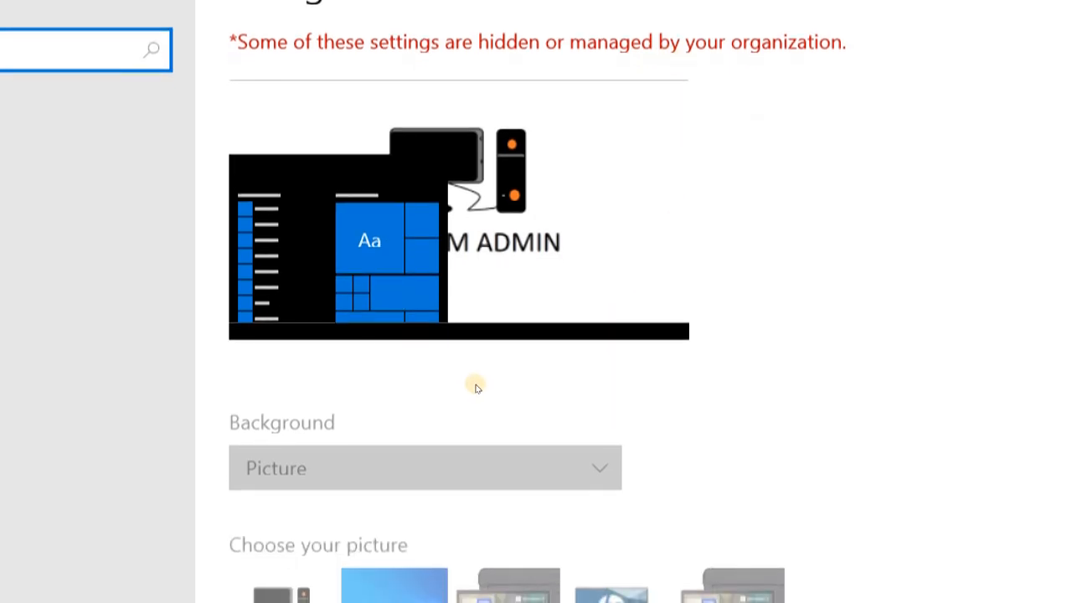
{"action": "scroll", "coordinate": [539, 366], "scroll_direction": "down", "scroll_amount": 5}
{"action": "scroll", "coordinate": [495, 271], "scroll_direction": "up", "scroll_amount": 2}
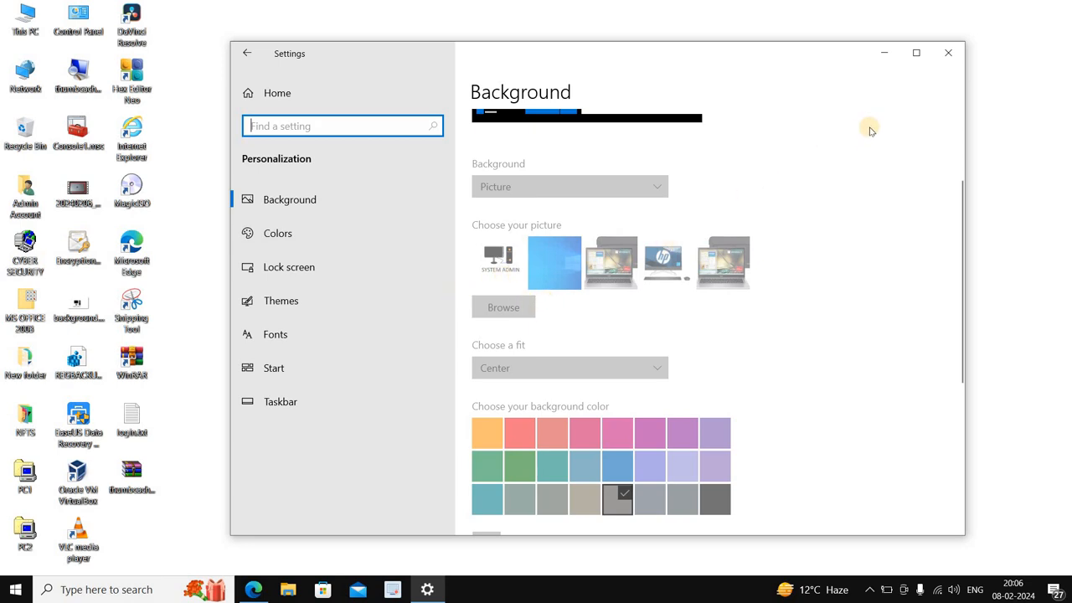
{"action": "left_click", "coordinate": [951, 55]}
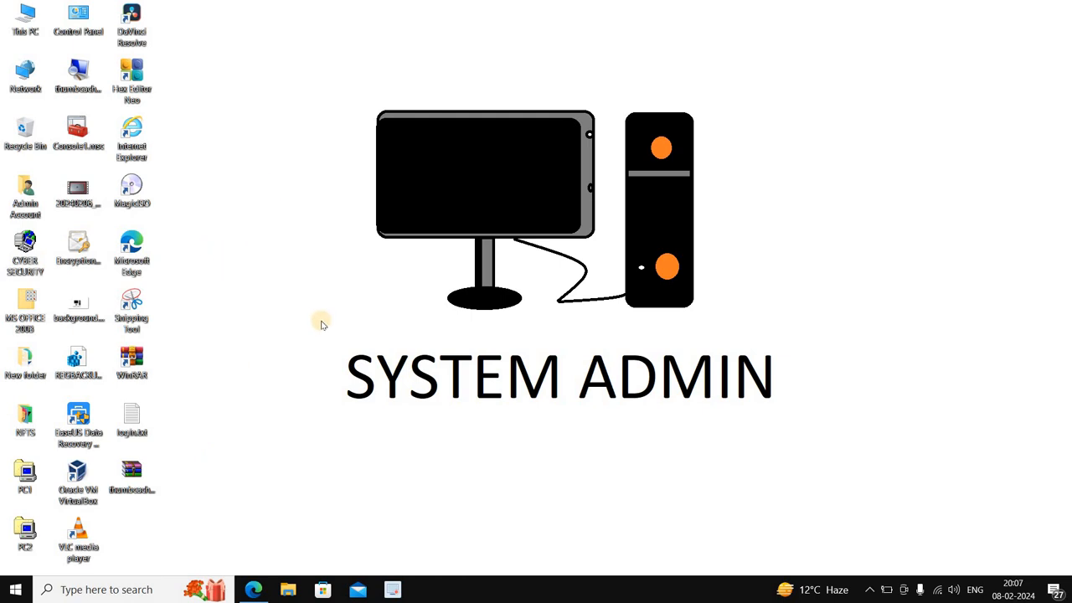
Step: Copy background.png from the desktop into C:\Users\Public, replacing the file of the same name there
{"action": "left_click", "coordinate": [78, 312]}
{"action": "right_click", "coordinate": [81, 321]}
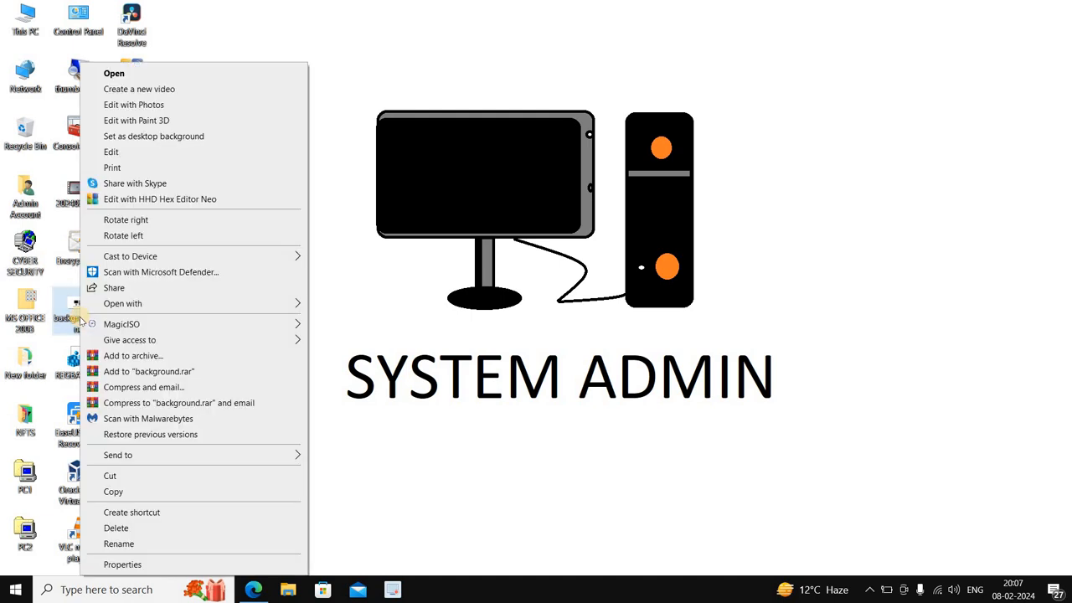
{"action": "left_click", "coordinate": [139, 491]}
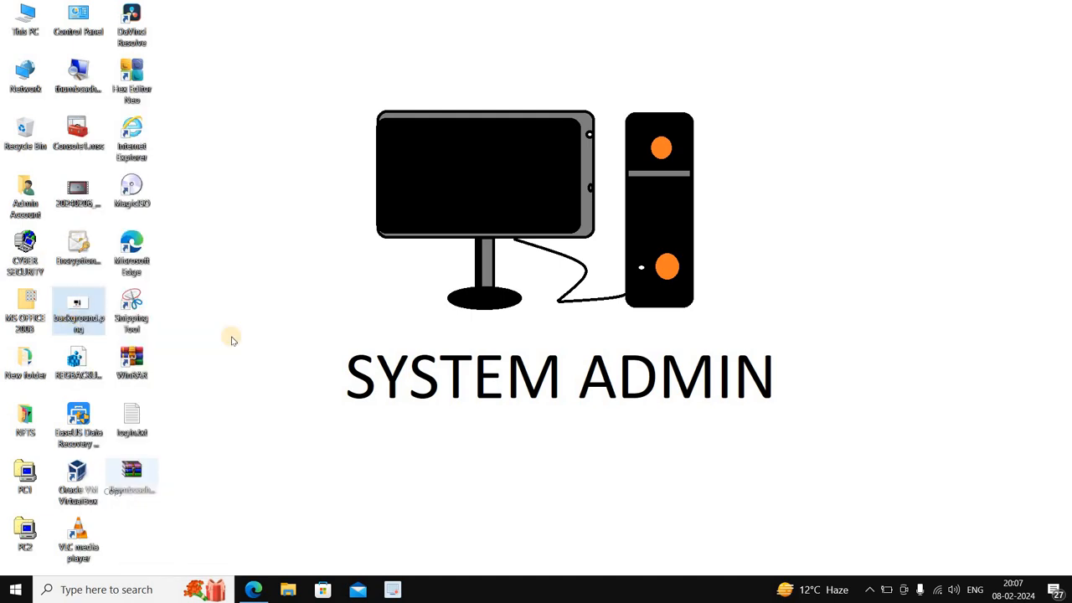
{"action": "double_click", "coordinate": [32, 35]}
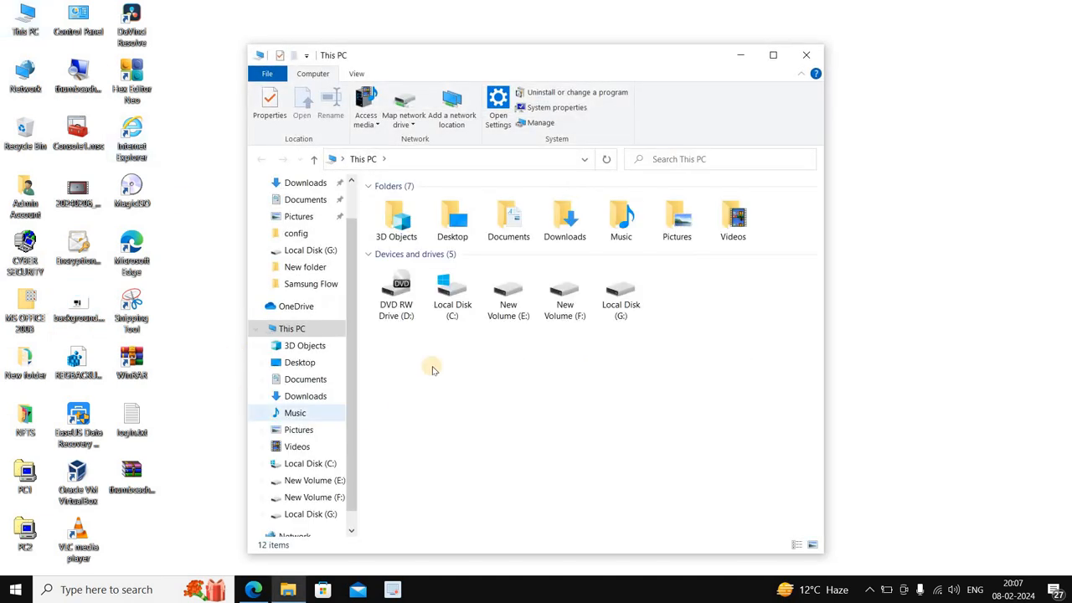
{"action": "double_click", "coordinate": [456, 308]}
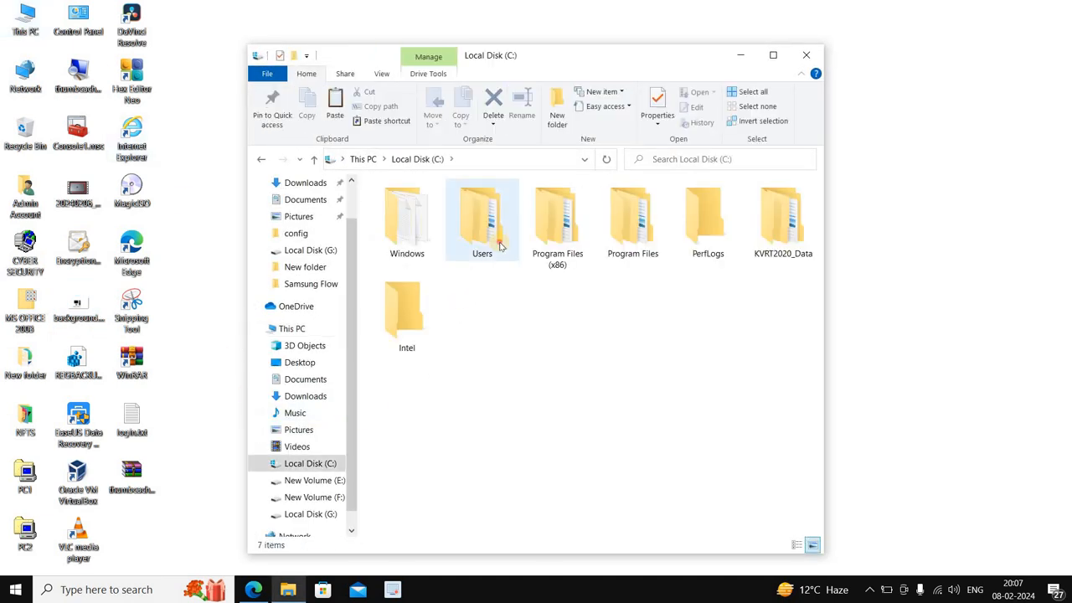
{"action": "double_click", "coordinate": [500, 241]}
{"action": "double_click", "coordinate": [414, 221]}
{"action": "right_click", "coordinate": [426, 360]}
{"action": "left_click", "coordinate": [463, 457]}
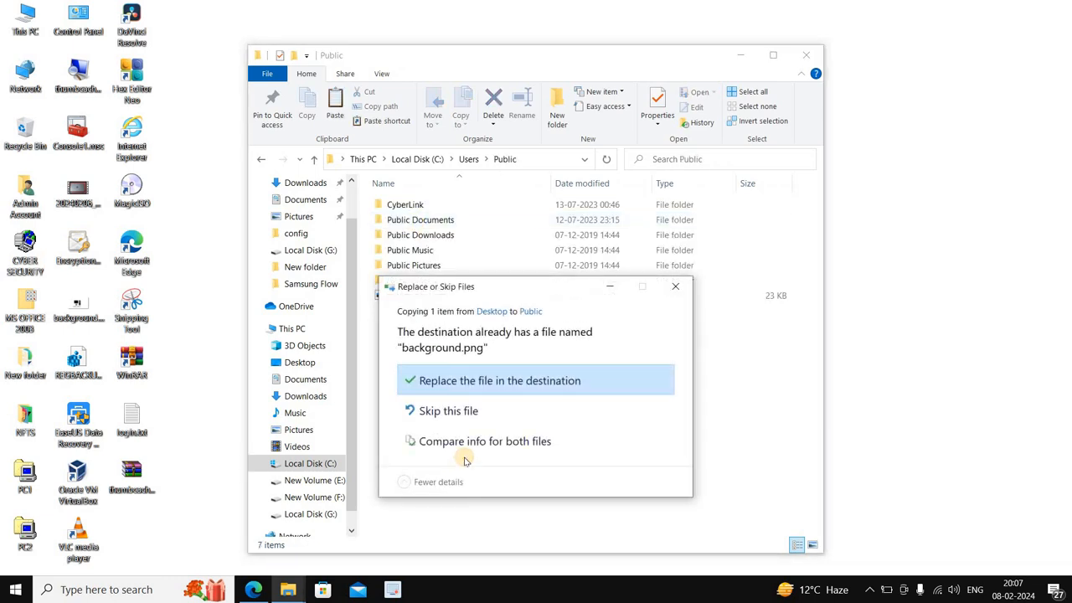
{"action": "key", "text": "Return"}
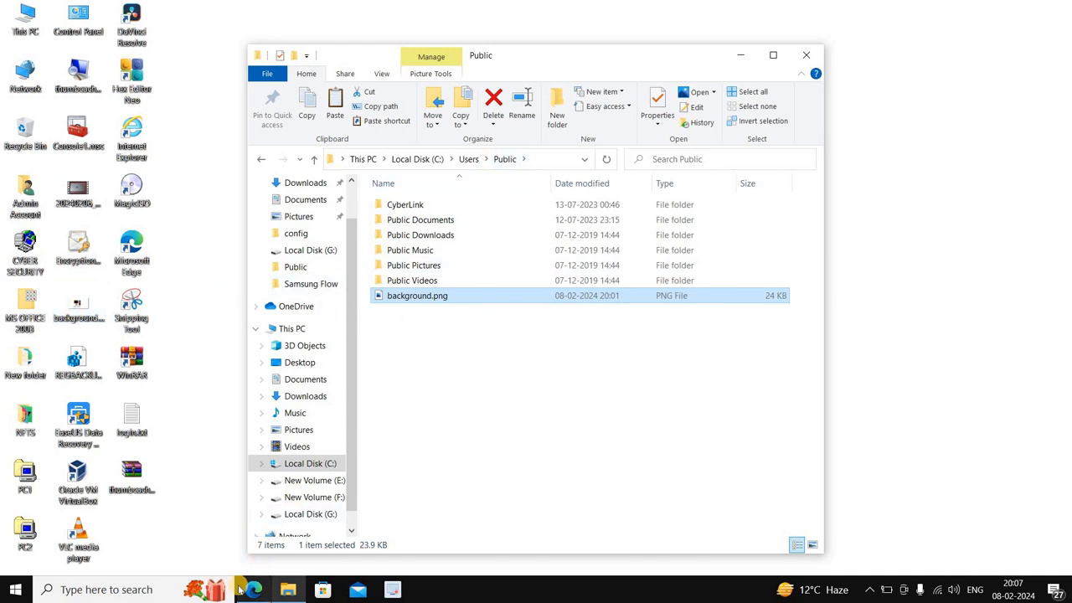
Step: Check the location in the properties of the background.png copy in the Public folder, and close File Explorer
{"action": "mouse_move", "coordinate": [405, 298]}
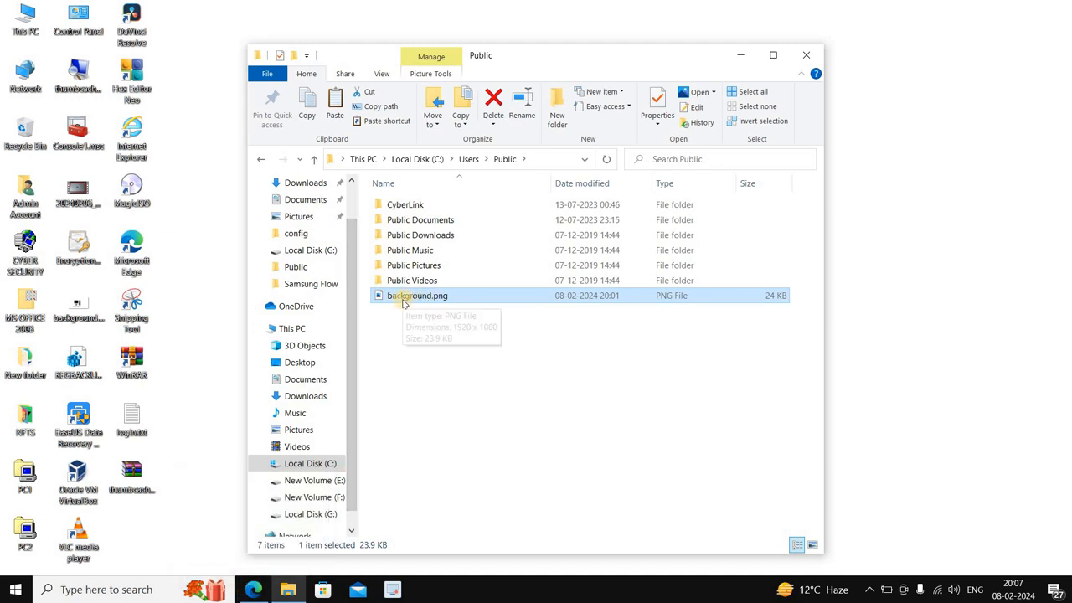
{"action": "right_click", "coordinate": [452, 297]}
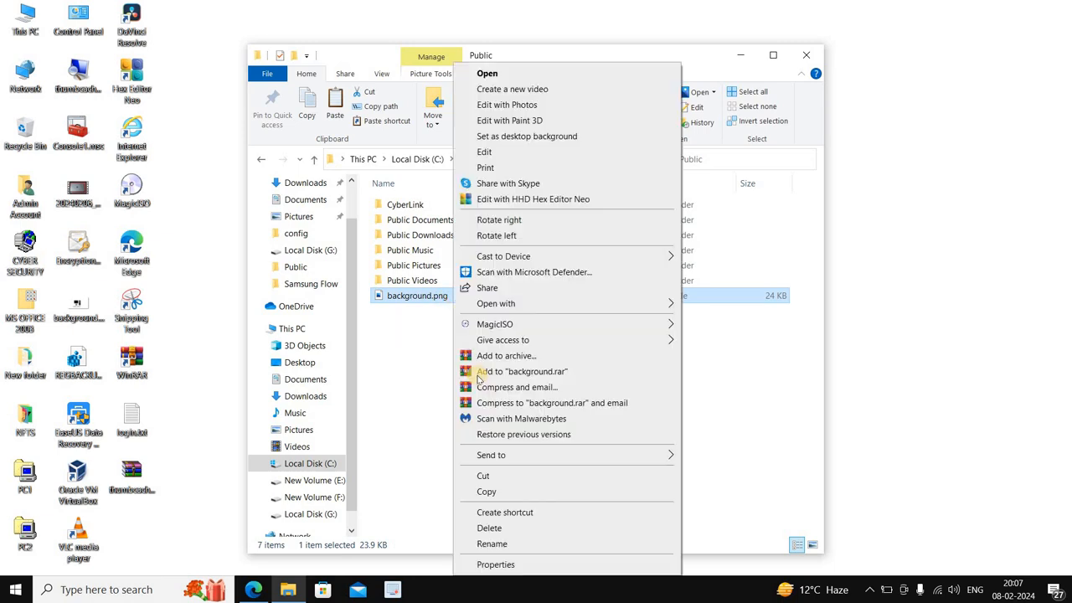
{"action": "left_click", "coordinate": [495, 564]}
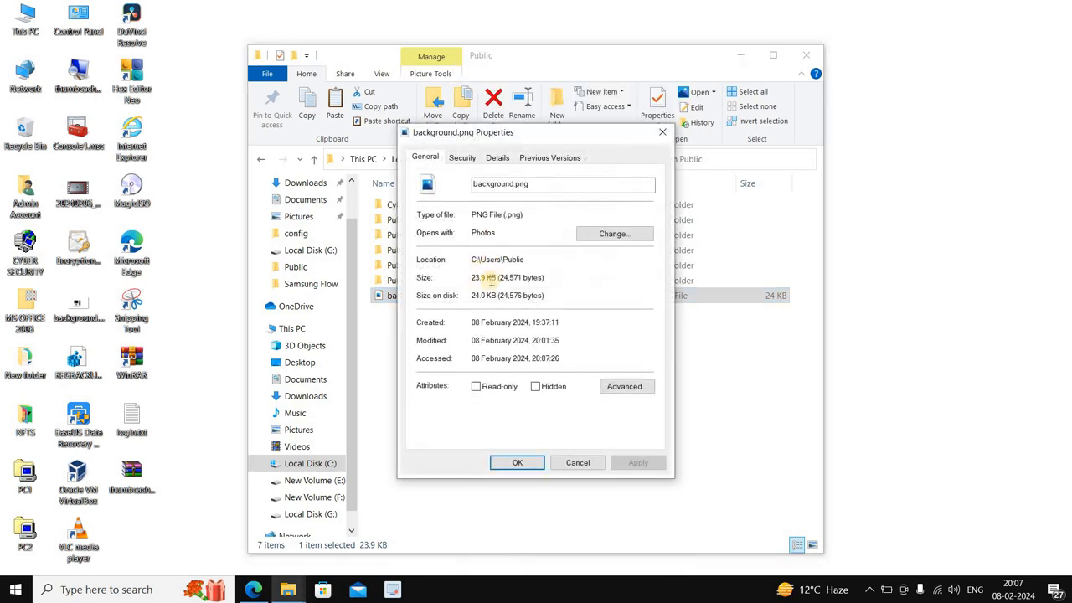
{"action": "left_click", "coordinate": [661, 134]}
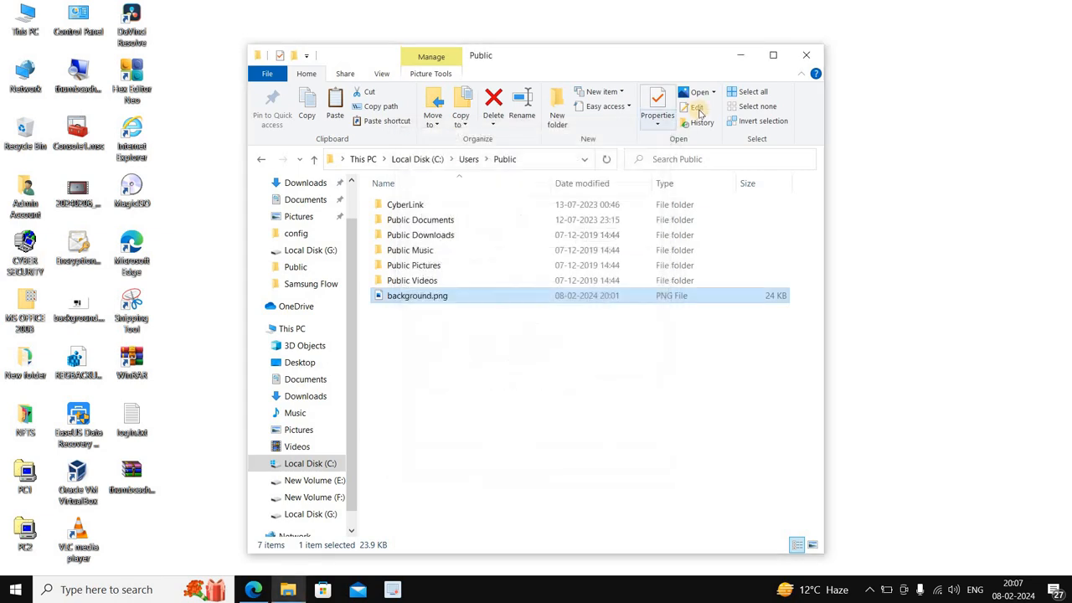
{"action": "left_click", "coordinate": [811, 54]}
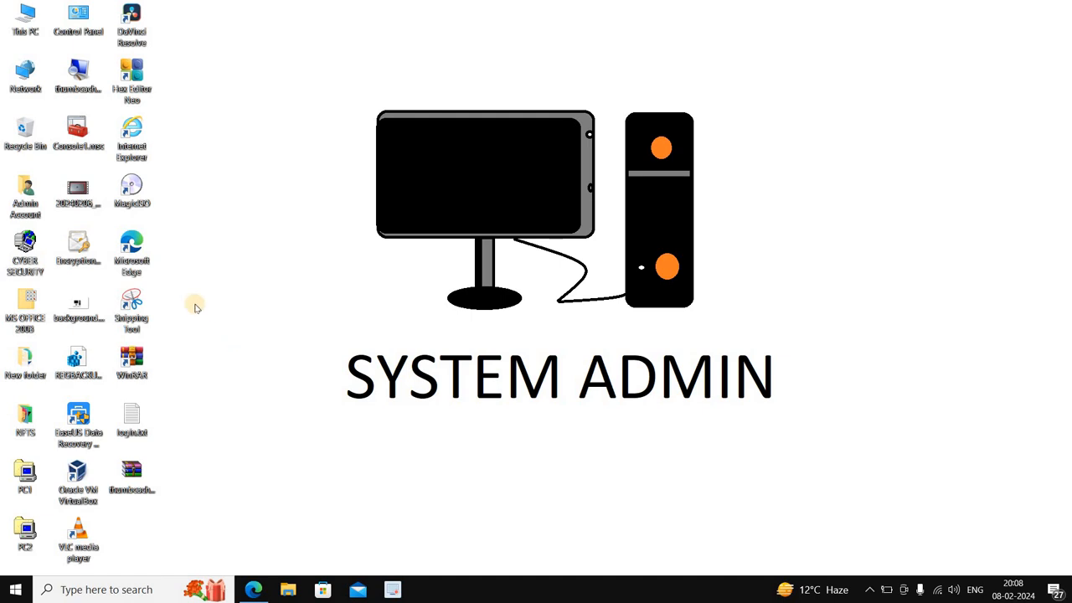
Step: Set background.png on the desktop as the desktop background and deselect the file
{"action": "right_click", "coordinate": [84, 310]}
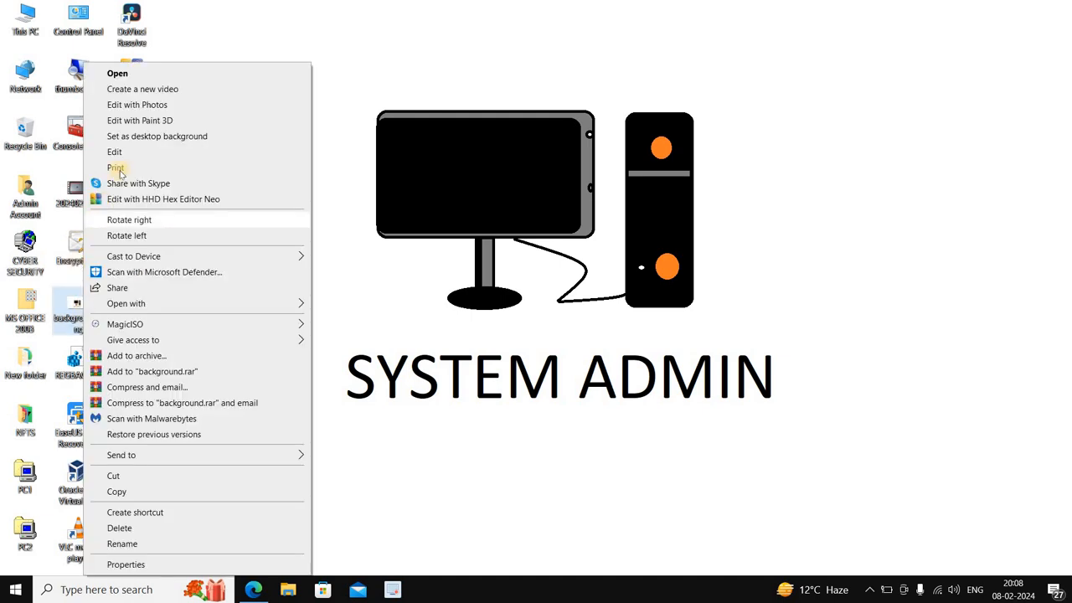
{"action": "left_click", "coordinate": [151, 136]}
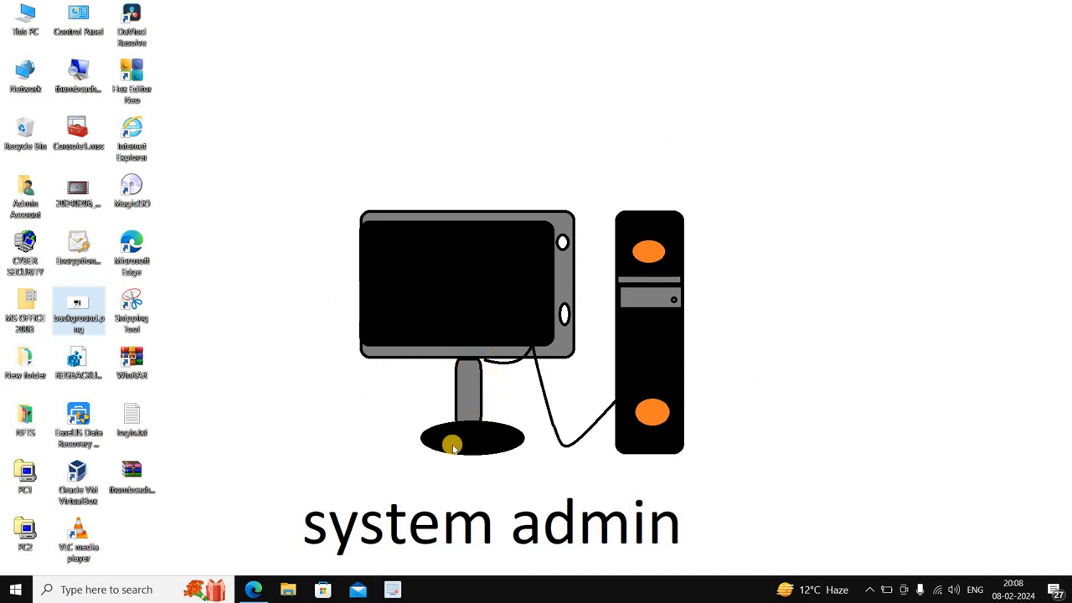
{"action": "left_click", "coordinate": [283, 293]}
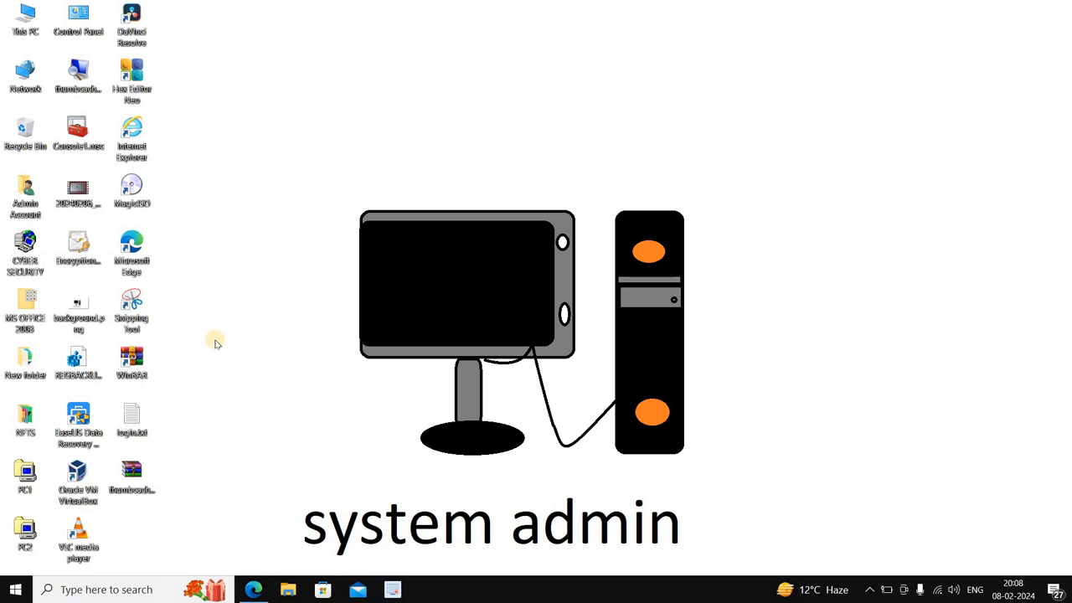
Step: Review the Desktop Wallpaper policy under User Configuration > Administrative Templates > Desktop > Desktop in the Local Group Policy Editor, then close it
{"action": "left_click", "coordinate": [102, 592]}
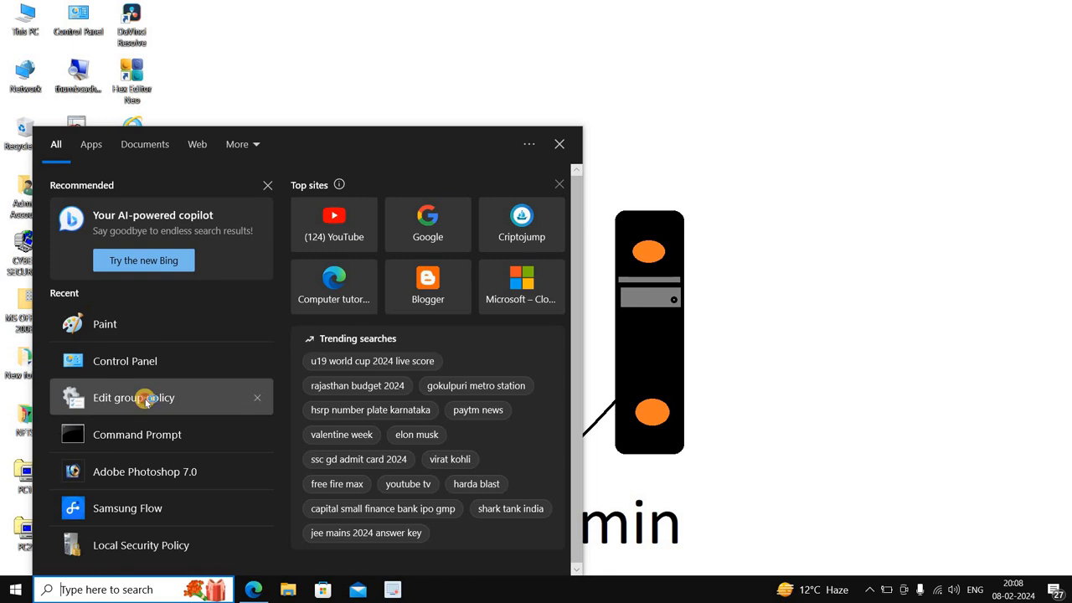
{"action": "left_click", "coordinate": [146, 402]}
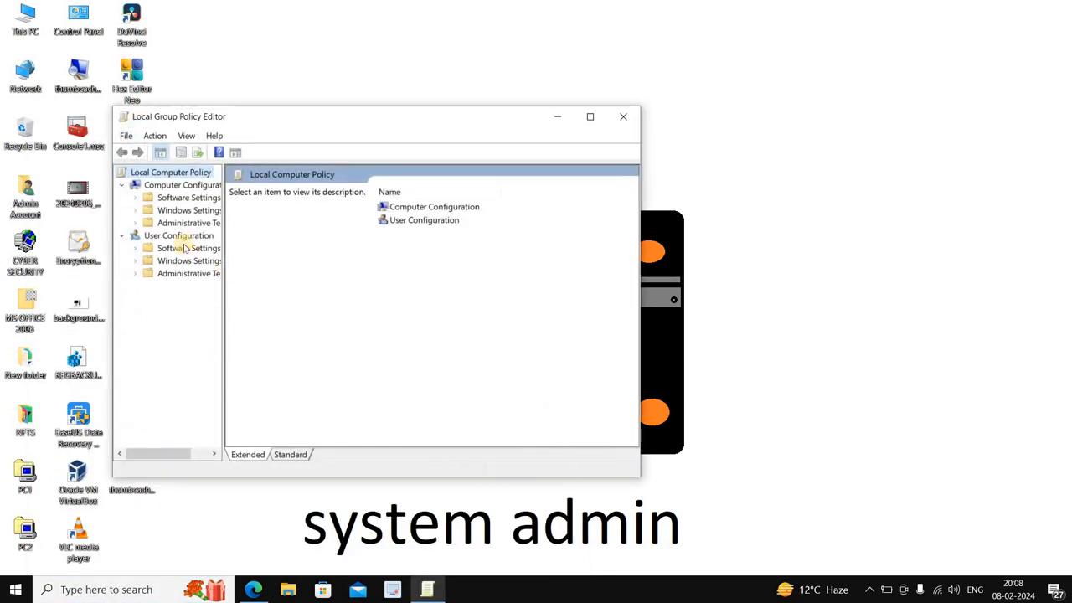
{"action": "left_click", "coordinate": [179, 235]}
{"action": "double_click", "coordinate": [184, 274]}
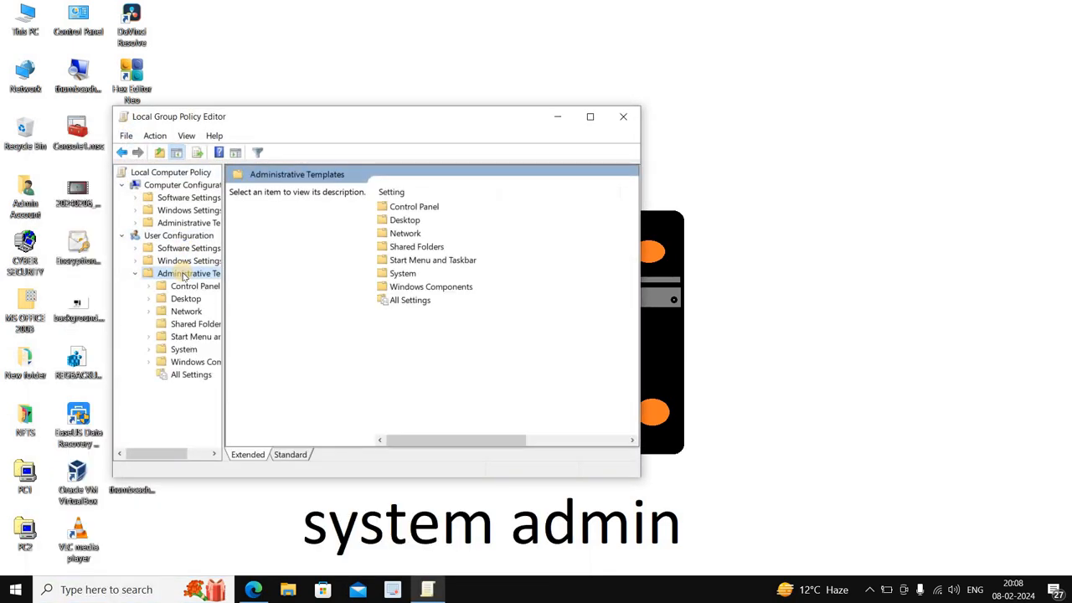
{"action": "double_click", "coordinate": [186, 298]}
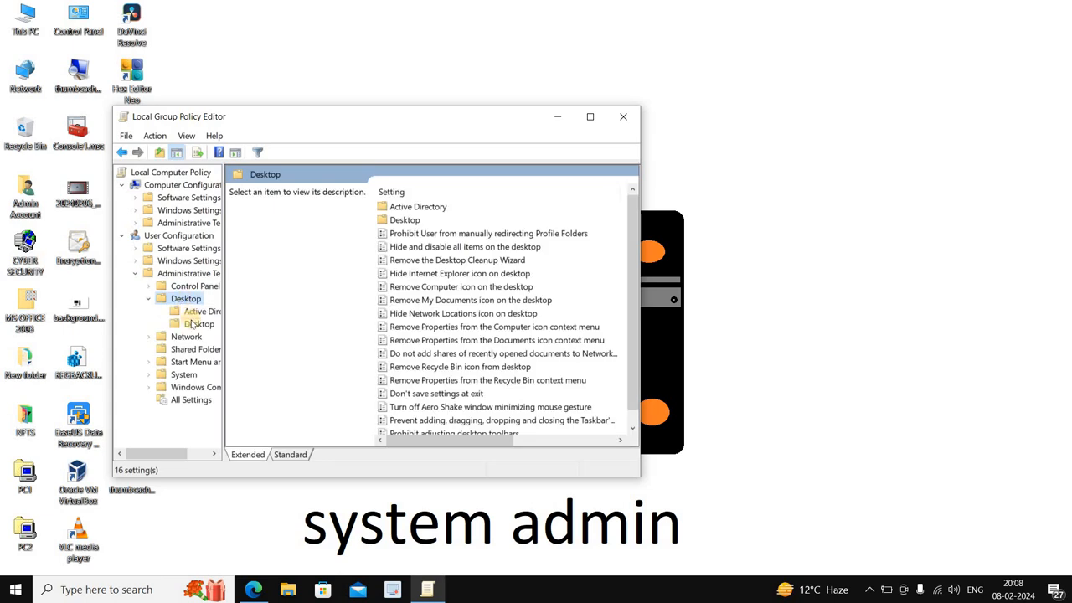
{"action": "left_click", "coordinate": [196, 324]}
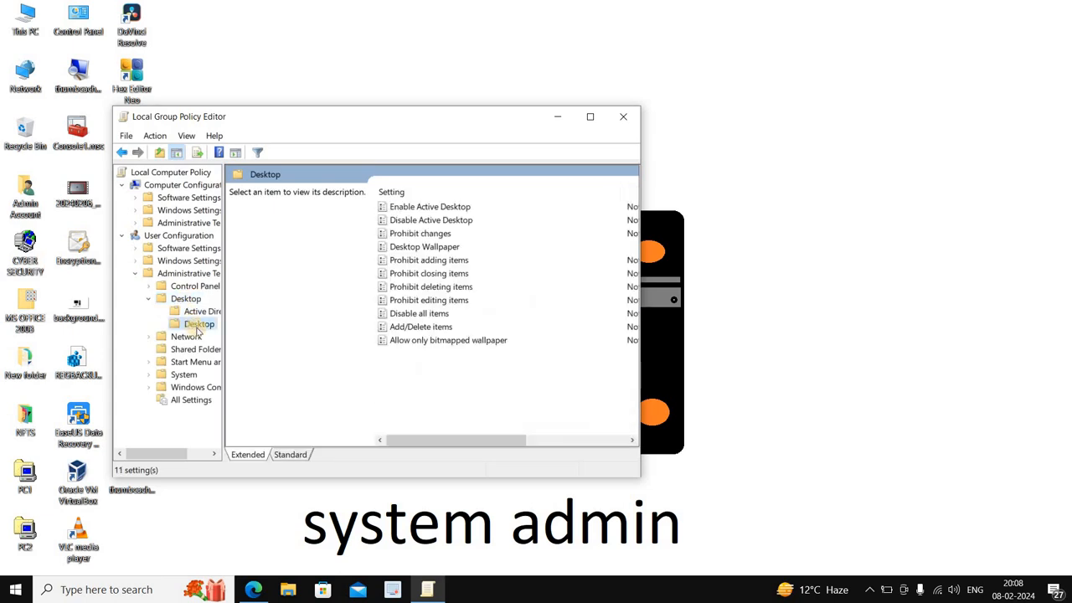
{"action": "double_click", "coordinate": [406, 247]}
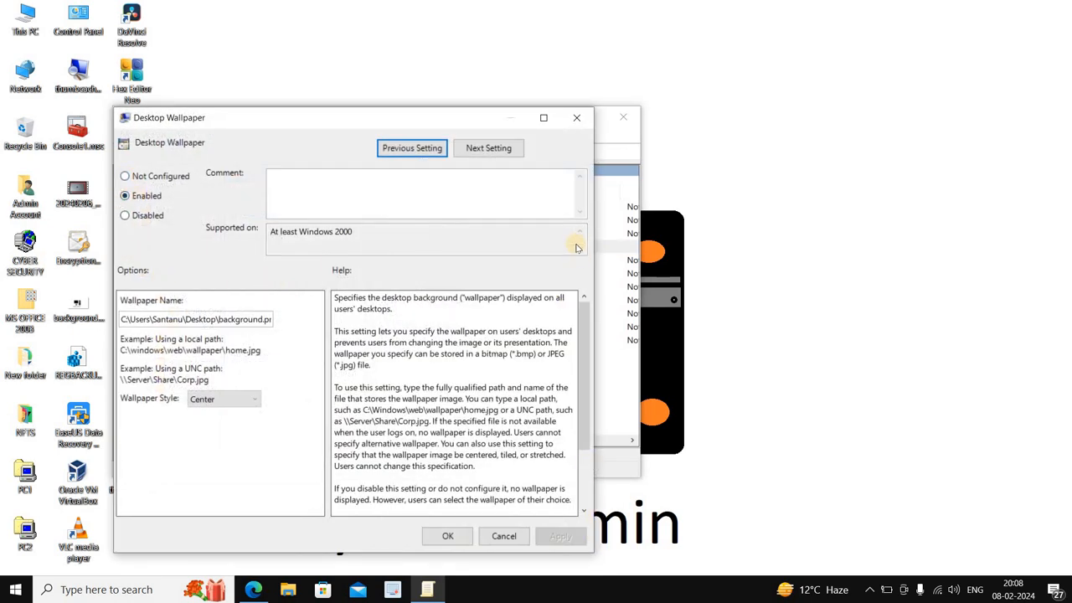
{"action": "left_click", "coordinate": [576, 118]}
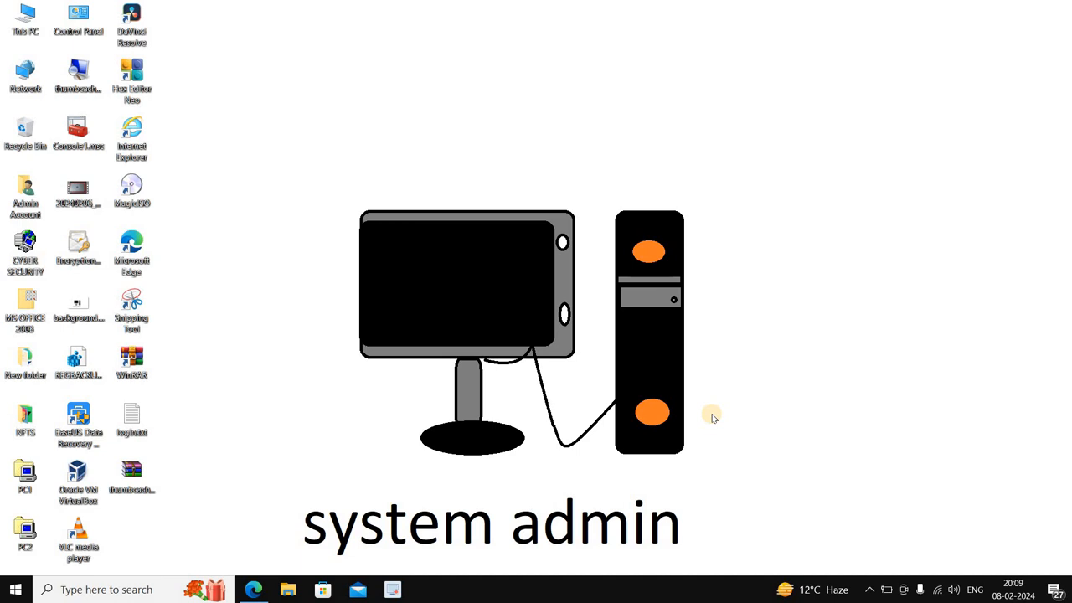
{"action": "left_click", "coordinate": [869, 591]}
{"action": "right_click", "coordinate": [869, 592]}
{"action": "left_click", "coordinate": [869, 591]}
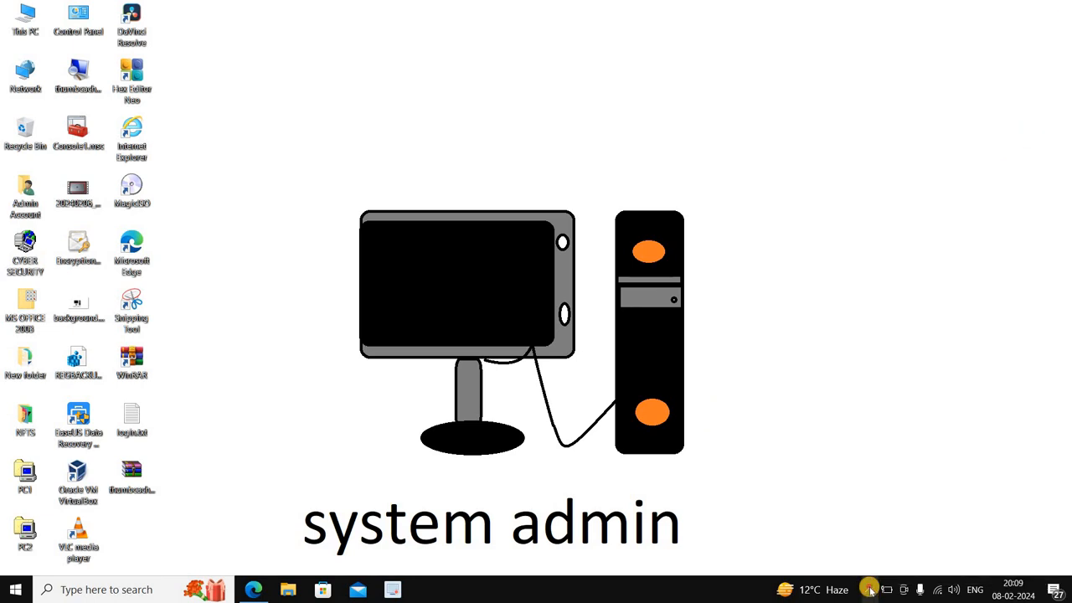